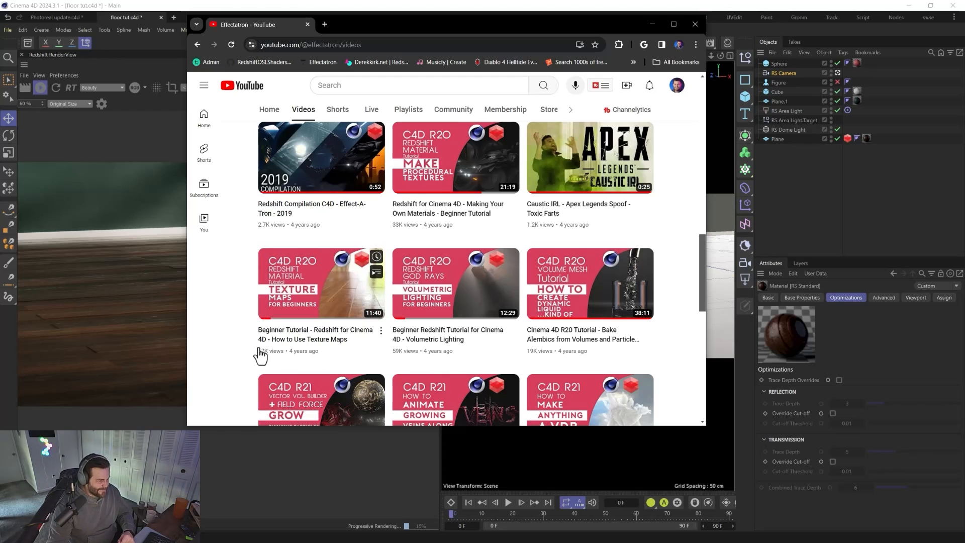
Minimize the YouTube window, delete the floor's wood RS Standard material, and assign the Cyc material to the floor Plane.
{"action": "mouse_move", "coordinate": [380, 290]}
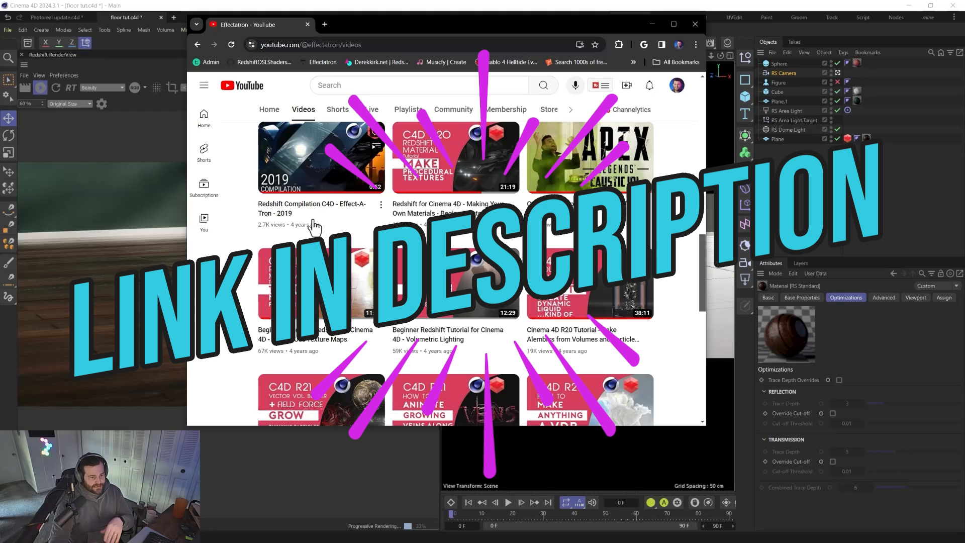
{"action": "left_click", "coordinate": [652, 24]}
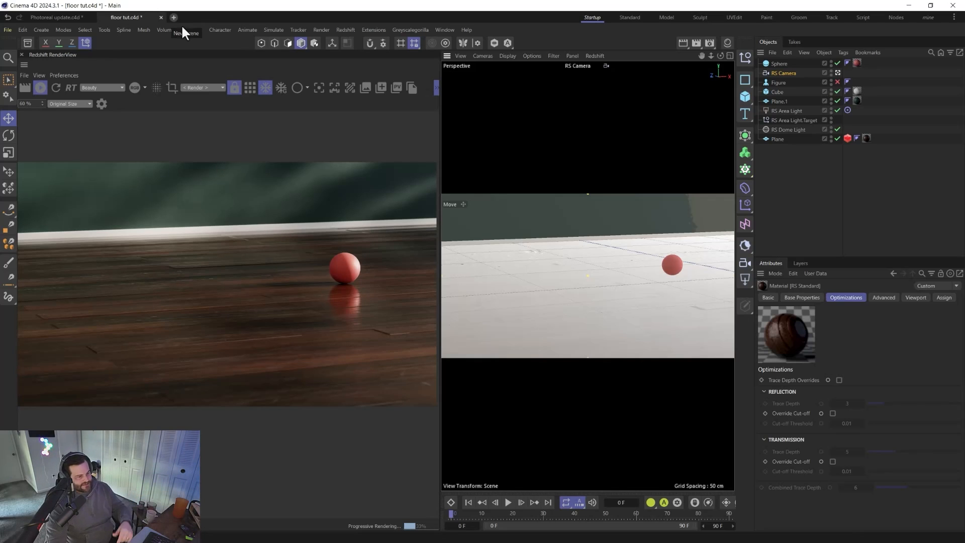
{"action": "left_click", "coordinate": [727, 42]}
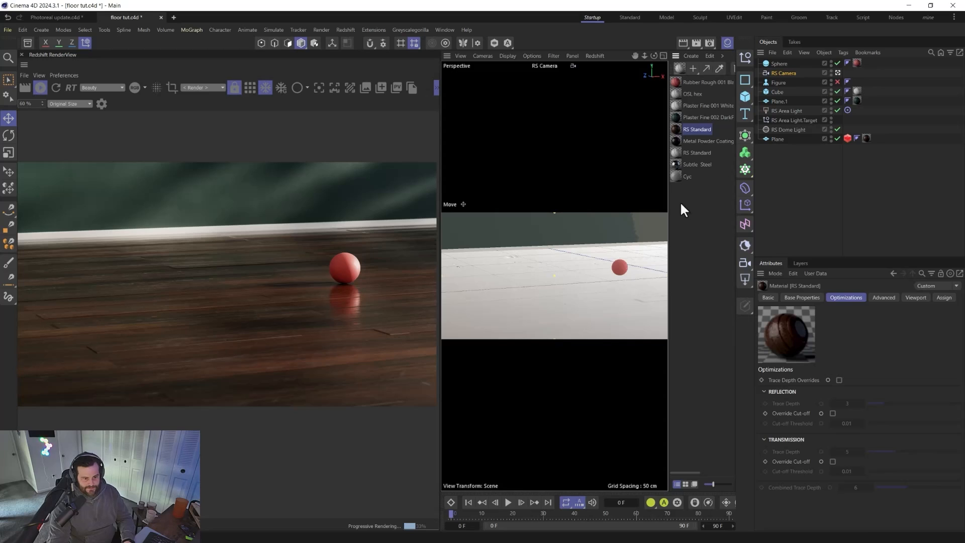
{"action": "key", "text": "Delete"}
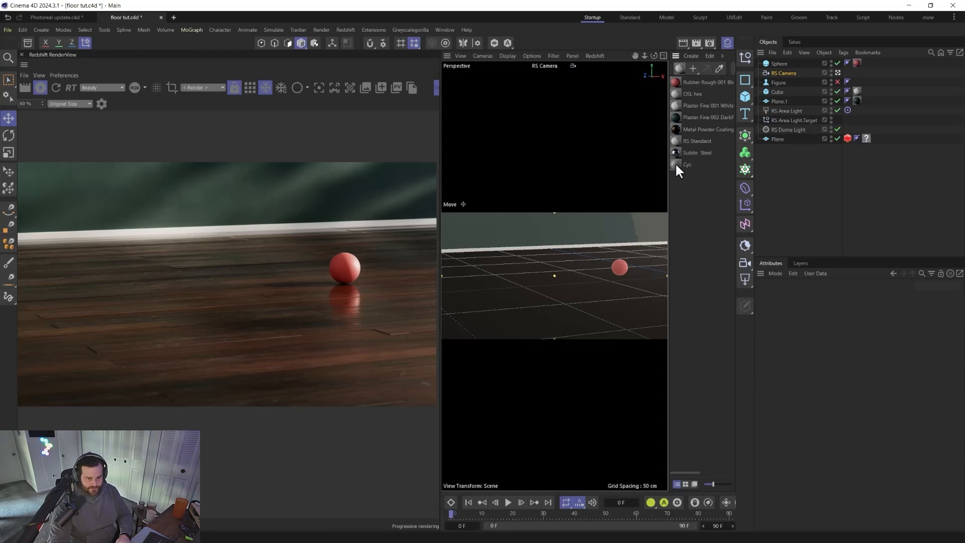
{"action": "left_click_drag", "start_coordinate": [806, 76], "coordinate": [864, 138]}
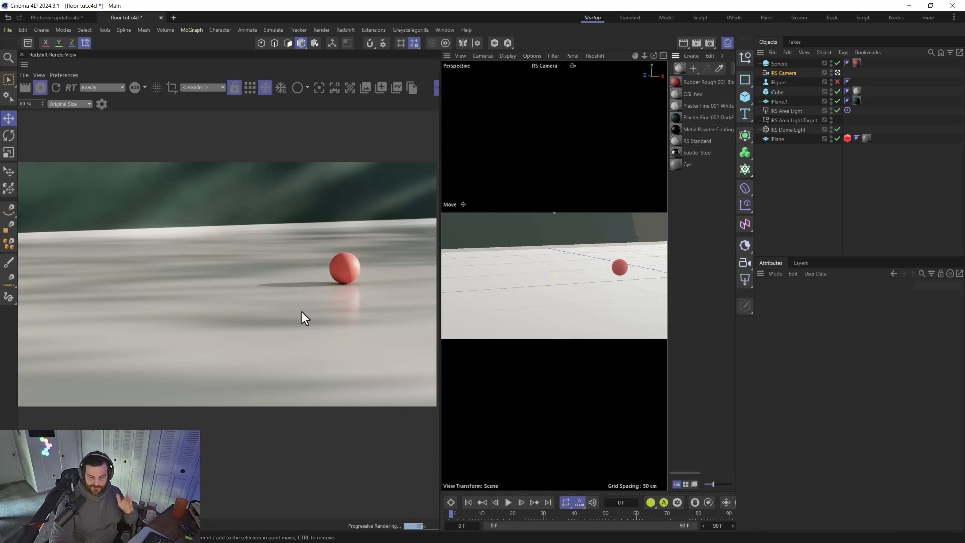
{"action": "left_click", "coordinate": [814, 196]}
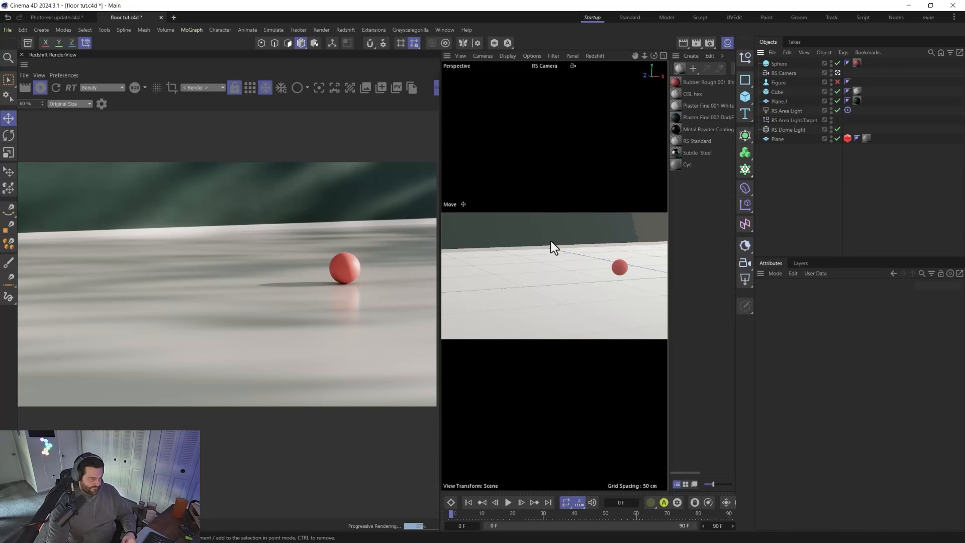
Switch to the browser and examine the workflow and download options for the Parquet Flooring 05 texture on cgbookcase.com.
{"action": "key", "text": "super"}
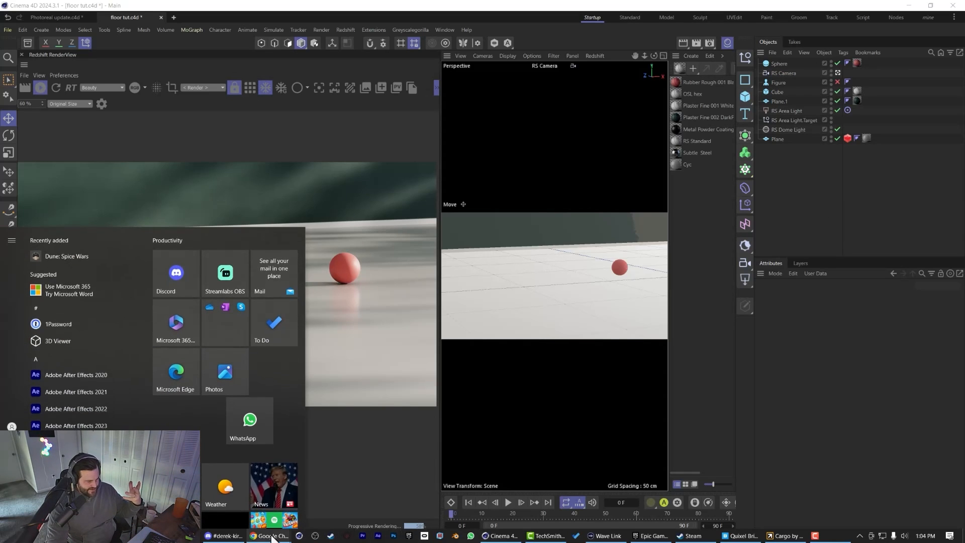
{"action": "mouse_move", "coordinate": [272, 537]}
{"action": "left_click", "coordinate": [355, 503]}
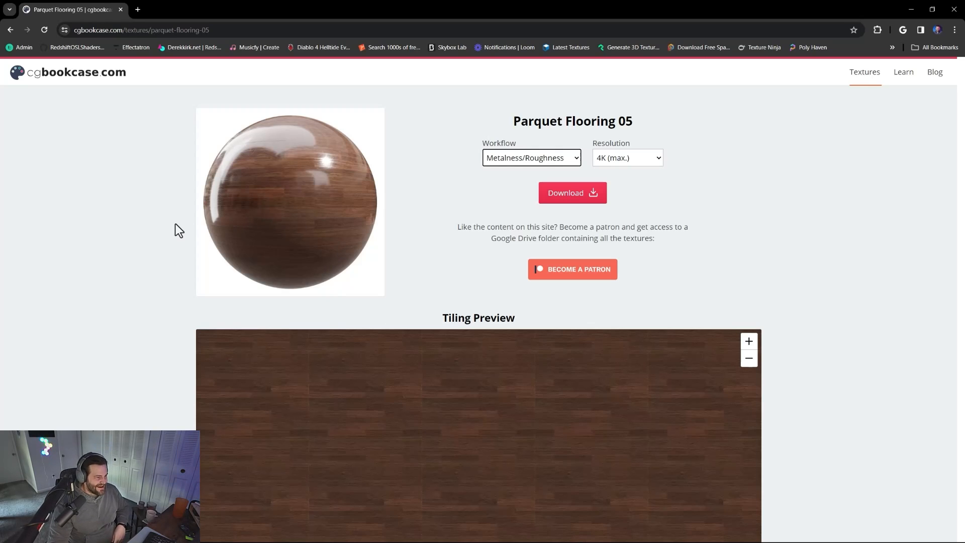
{"action": "left_click", "coordinate": [136, 173]}
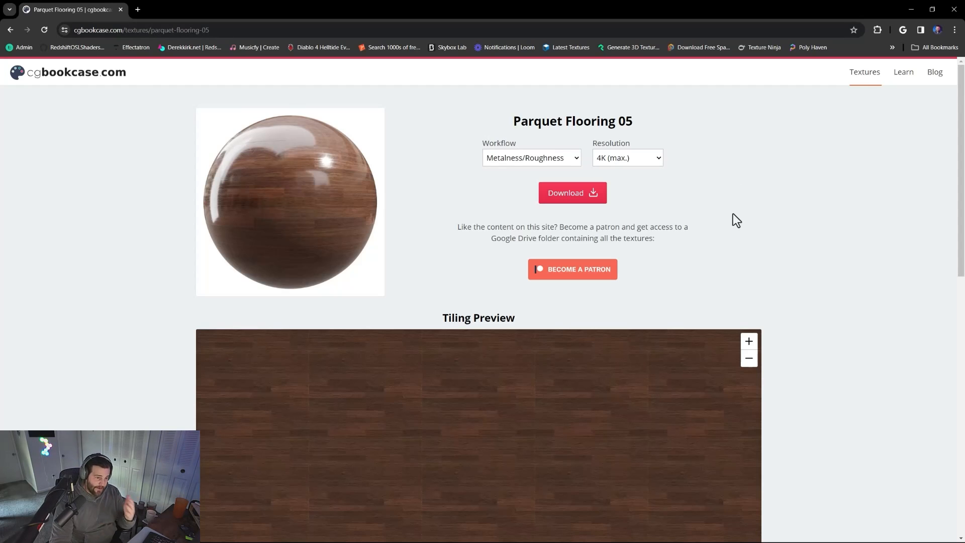
{"action": "scroll", "coordinate": [420, 180], "scroll_direction": "down", "scroll_amount": 1}
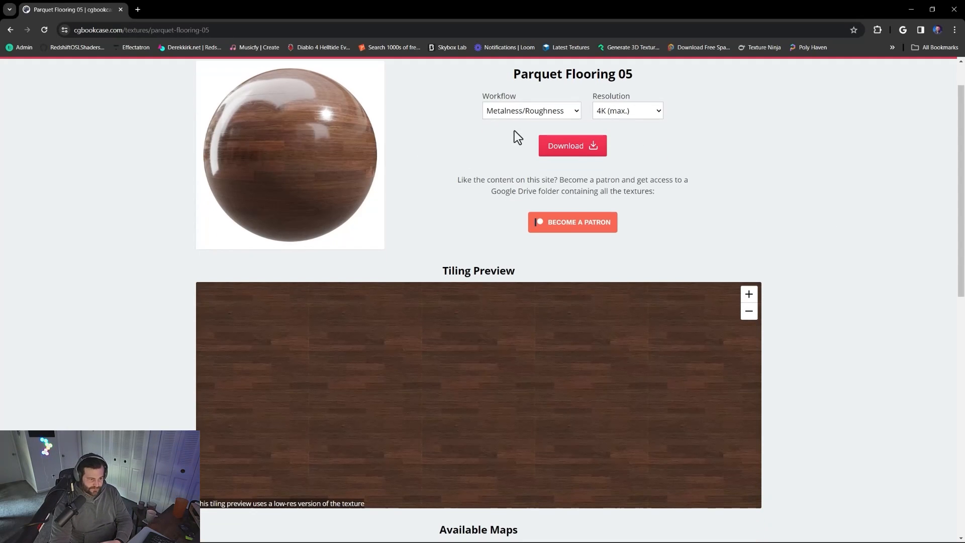
{"action": "left_click", "coordinate": [528, 110]}
{"action": "left_click", "coordinate": [439, 119]}
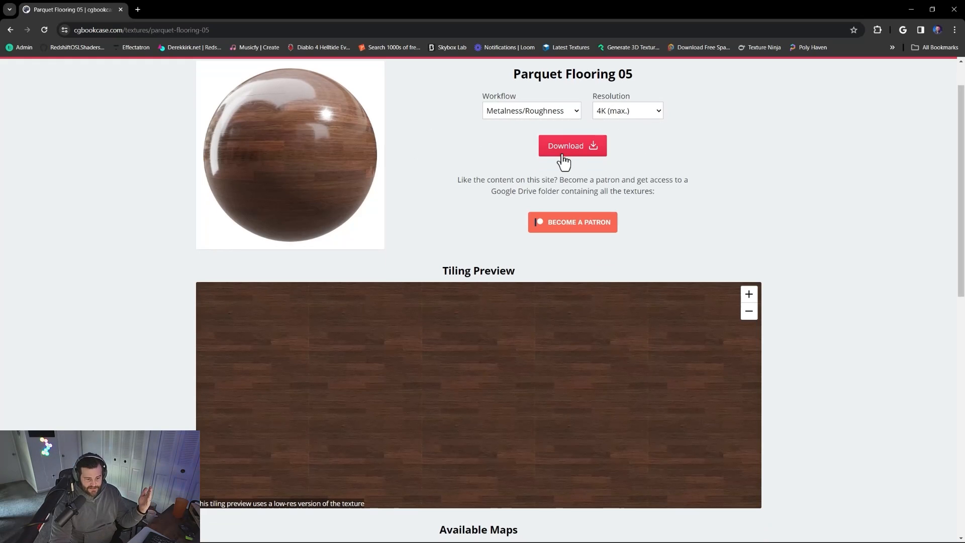
{"action": "left_click", "coordinate": [910, 9]}
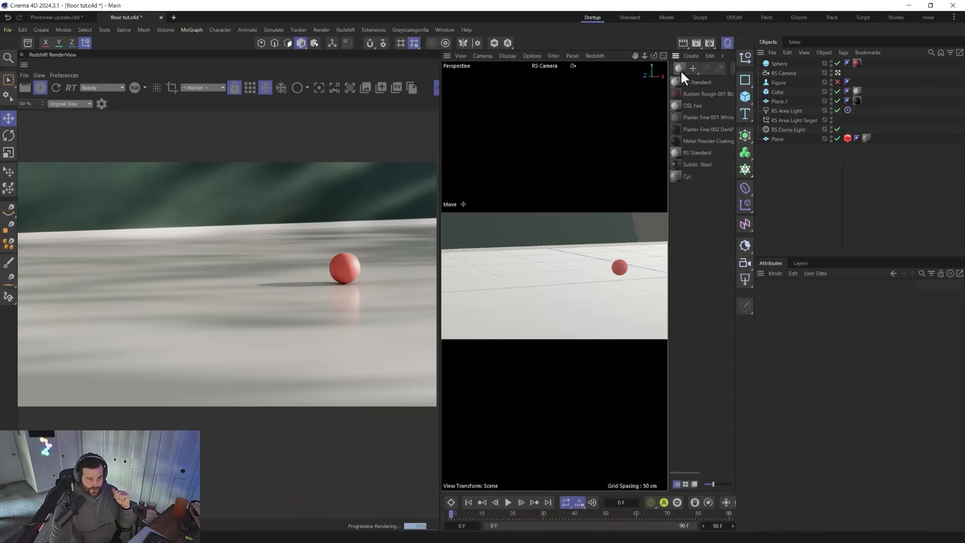
Open a new RS Standard material in the Node Editor and assign it to the floor Plane.
{"action": "double_click", "coordinate": [675, 80]}
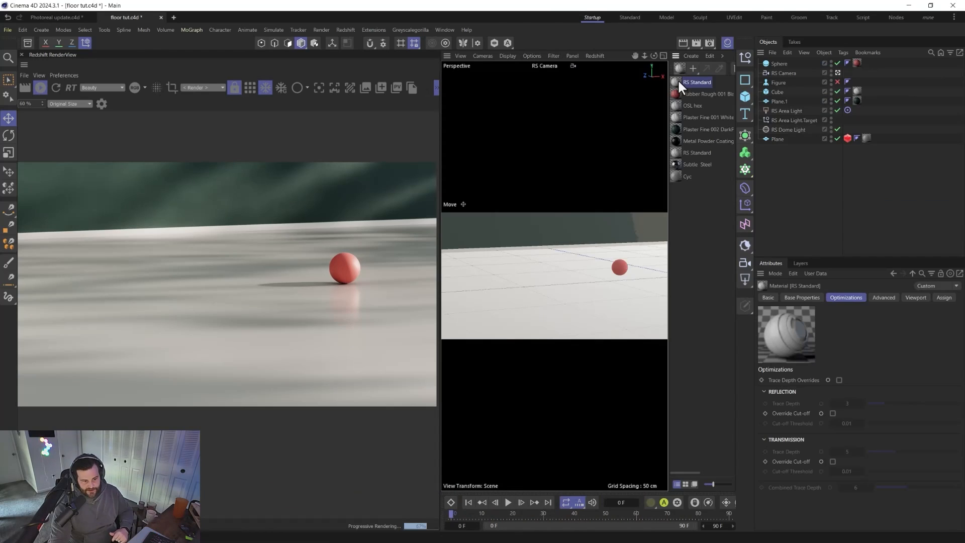
{"action": "double_click", "coordinate": [677, 79]}
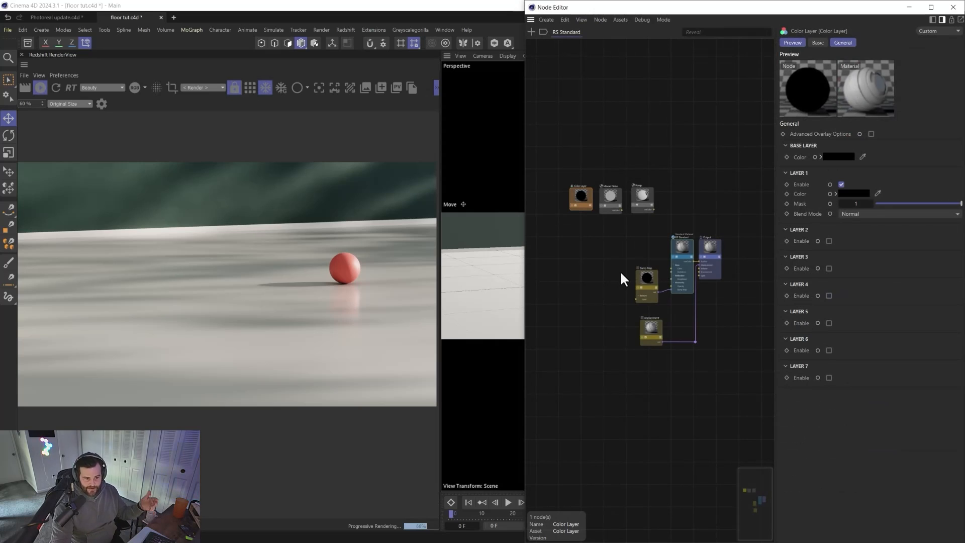
{"action": "left_click_drag", "start_coordinate": [526, 1], "coordinate": [520, 148]}
{"action": "left_click_drag", "start_coordinate": [634, 154], "coordinate": [591, 33]}
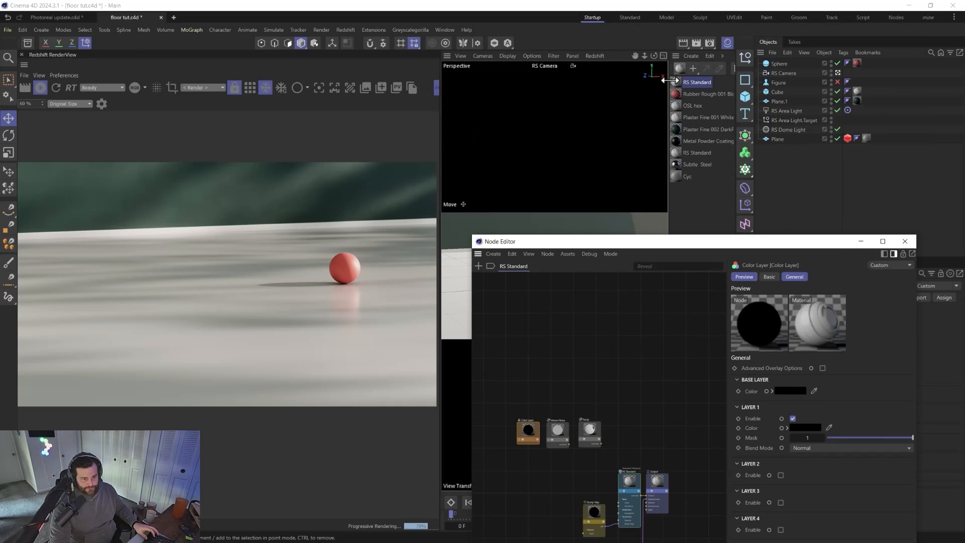
{"action": "left_click_drag", "start_coordinate": [675, 82], "coordinate": [866, 139]}
{"action": "left_click_drag", "start_coordinate": [733, 242], "coordinate": [721, 55]}
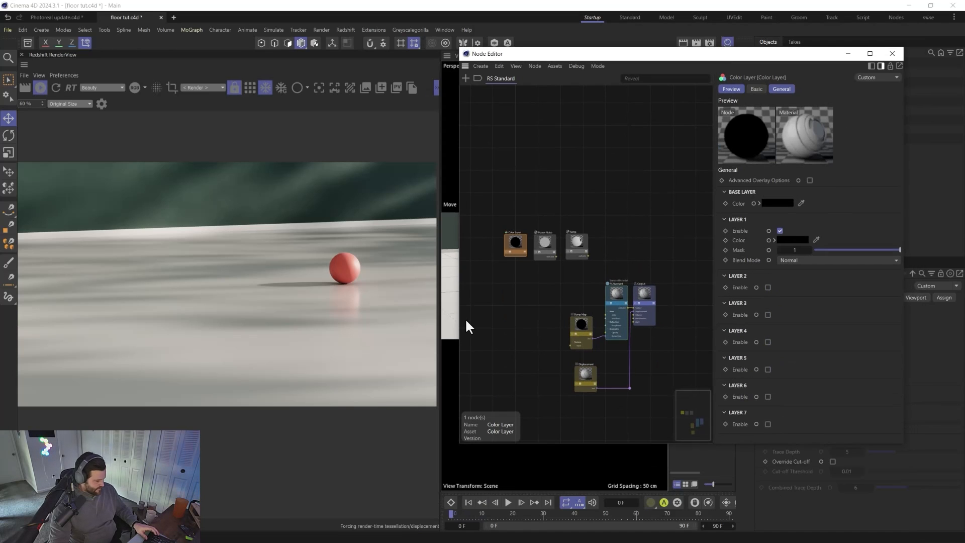
Add the five ParquetFlooring05_4K images (AO, BaseColor, Height, Normal and Roughness) from their folder to the material's node graph.
{"action": "key", "text": "super"}
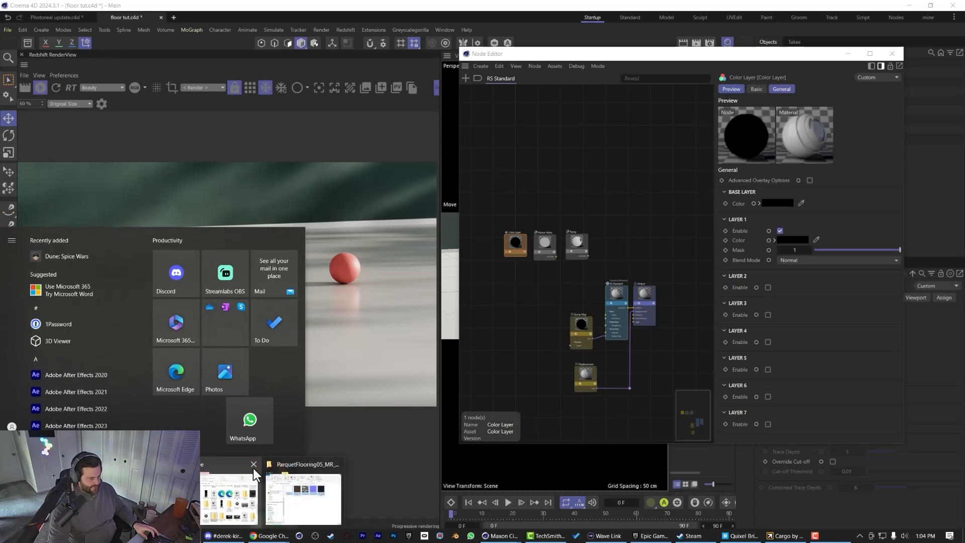
{"action": "left_click", "coordinate": [253, 469]}
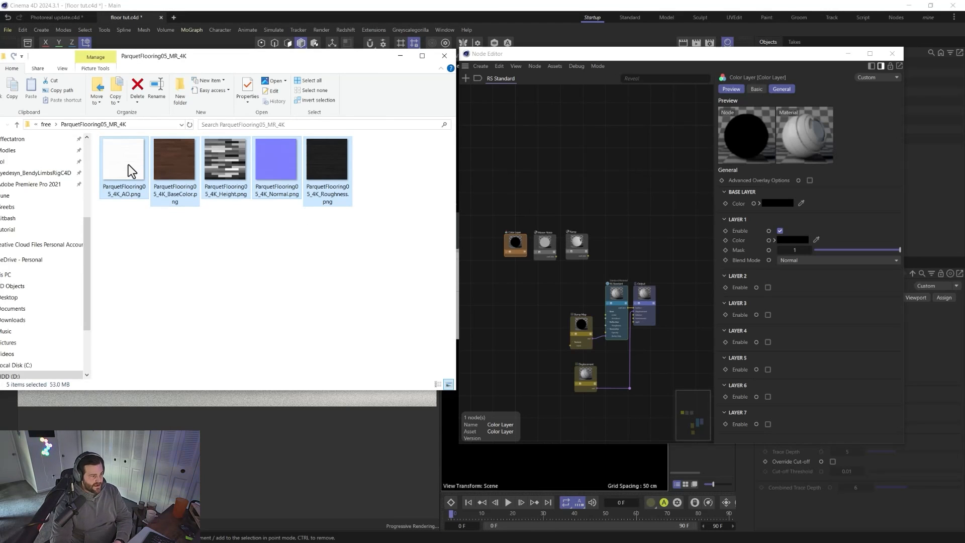
{"action": "left_click_drag", "start_coordinate": [387, 256], "coordinate": [126, 155]}
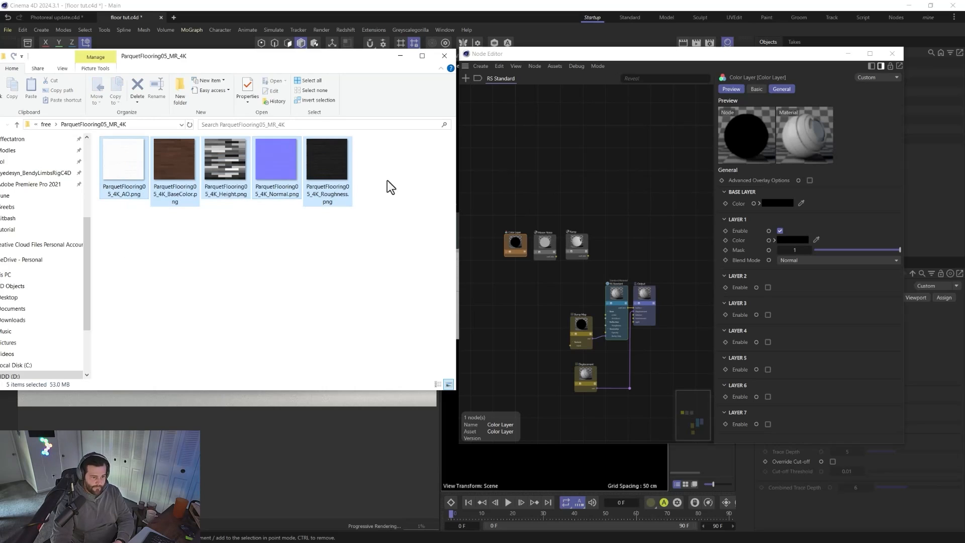
{"action": "left_click_drag", "start_coordinate": [327, 160], "coordinate": [530, 176]}
{"action": "left_click", "coordinate": [512, 317]}
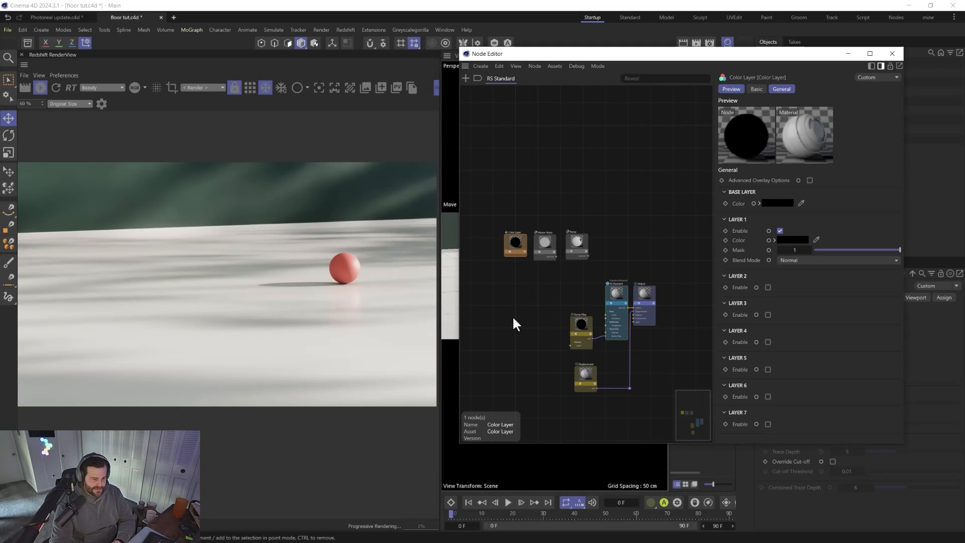
{"action": "left_click", "coordinate": [513, 317]}
{"action": "left_click", "coordinate": [513, 317]}
{"action": "left_click", "coordinate": [513, 319]}
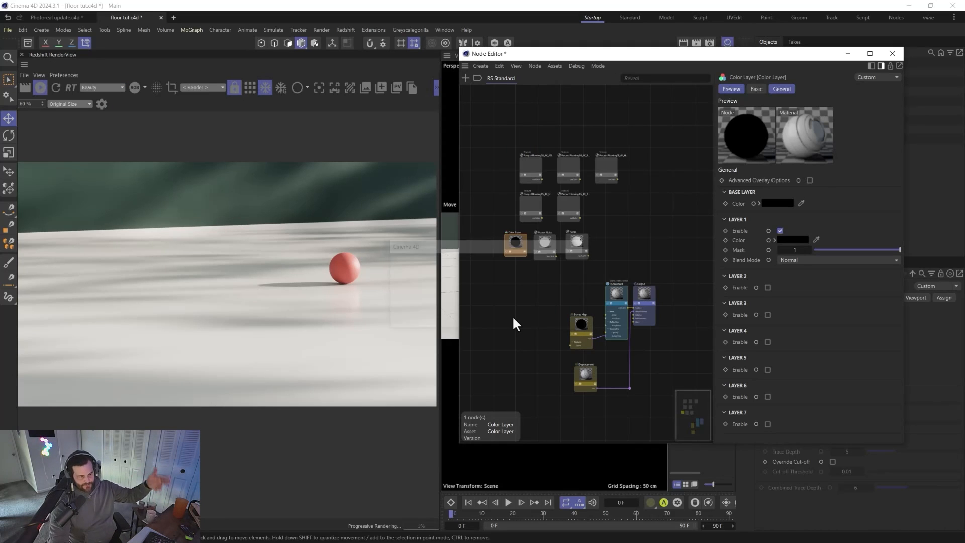
{"action": "left_click", "coordinate": [511, 315]}
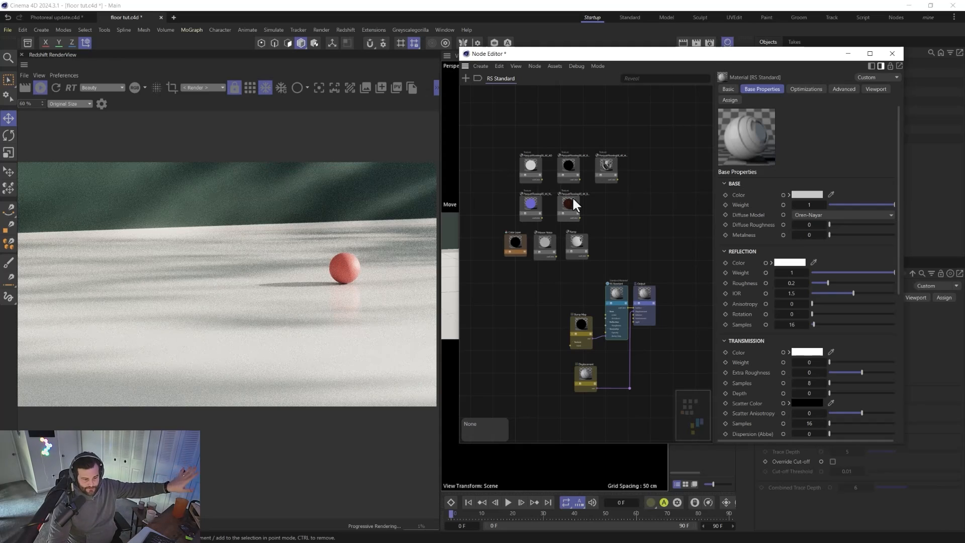
Connect the ParquetFlooring05_4K_BaseColor texture to the RS Standard node's base Color input.
{"action": "scroll", "coordinate": [589, 224], "scroll_direction": "up", "scroll_amount": 2}
{"action": "scroll", "coordinate": [602, 267], "scroll_direction": "down", "scroll_amount": 2}
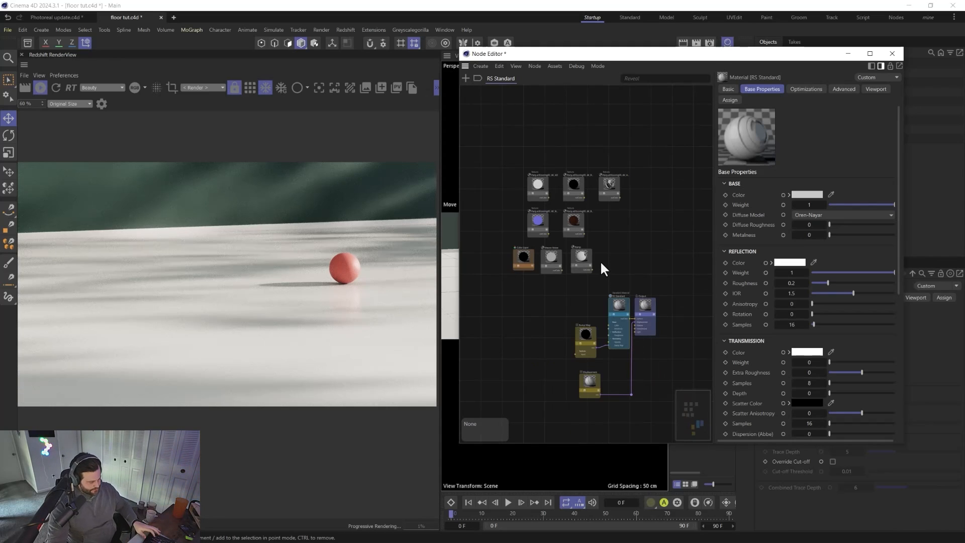
{"action": "middle_click_drag", "start_coordinate": [600, 260], "coordinate": [582, 224]}
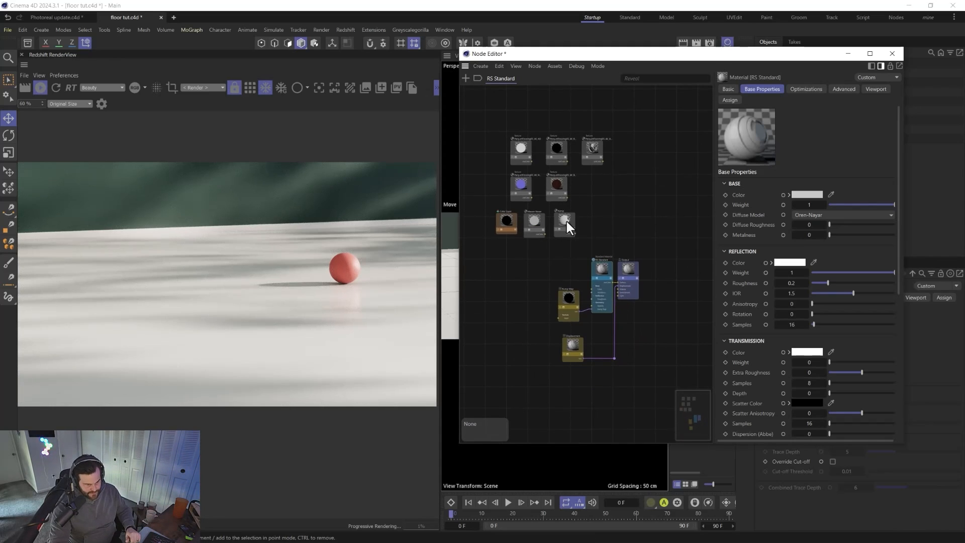
{"action": "scroll", "coordinate": [566, 221], "scroll_direction": "up", "scroll_amount": 2}
{"action": "left_click_drag", "start_coordinate": [567, 184], "coordinate": [605, 328]}
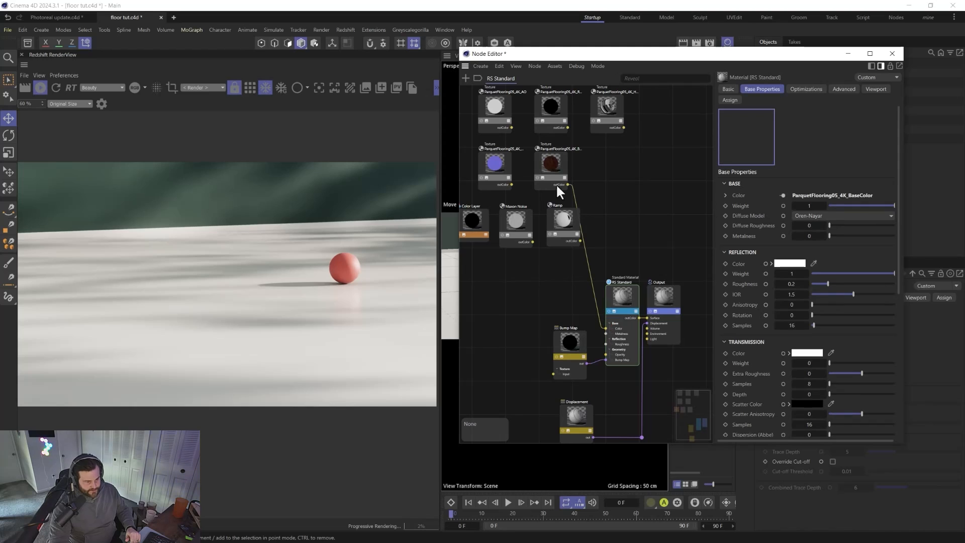
Set the color space of the AO, Roughness, Height and Normal texture nodes to Raw.
{"action": "left_click_drag", "start_coordinate": [629, 111], "coordinate": [500, 118]}
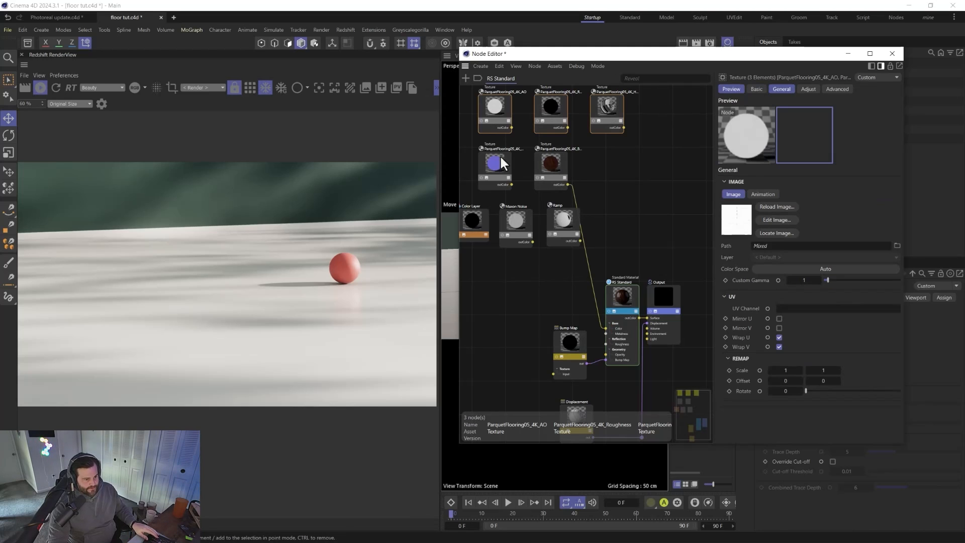
{"action": "left_click", "coordinate": [497, 163], "text": "shift"}
{"action": "left_click", "coordinate": [807, 268]}
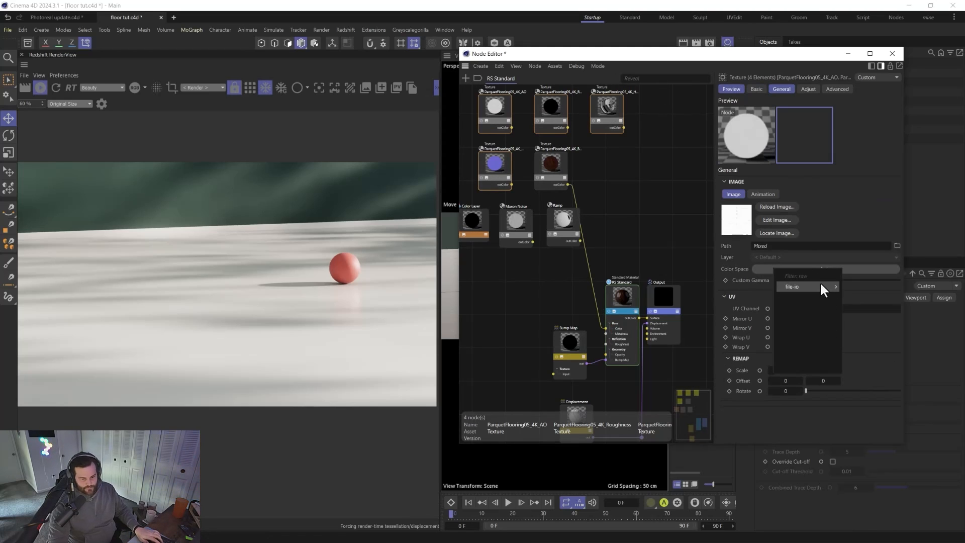
{"action": "left_click", "coordinate": [845, 285]}
{"action": "left_click", "coordinate": [640, 140]}
Move the Height texture node beside the Bump Map node and connect it to the Displacement node's texture input.
{"action": "left_click_drag", "start_coordinate": [616, 110], "coordinate": [573, 417]}
{"action": "mouse_move", "coordinate": [610, 446]}
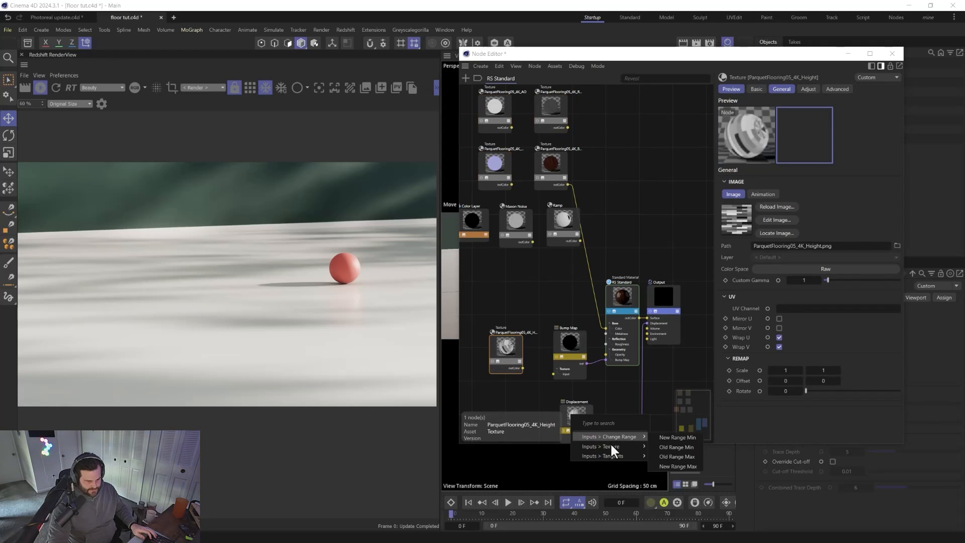
{"action": "left_click", "coordinate": [676, 475]}
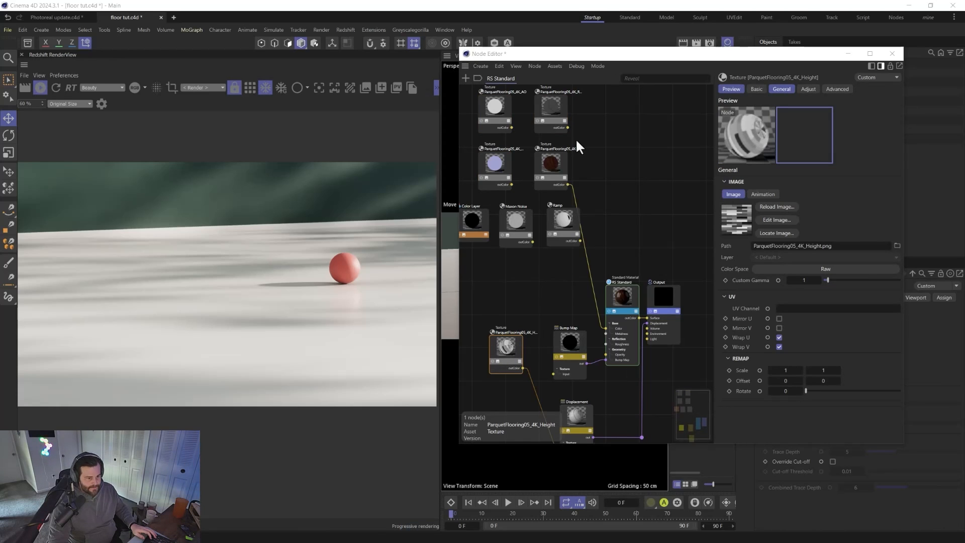
Connect the Roughness texture to the RS Standard node's reflection Roughness and the AO texture to its Overall Tint.
{"action": "left_click_drag", "start_coordinate": [568, 127], "coordinate": [606, 343]}
{"action": "left_click_drag", "start_coordinate": [511, 127], "coordinate": [624, 301]}
{"action": "mouse_move", "coordinate": [670, 395]}
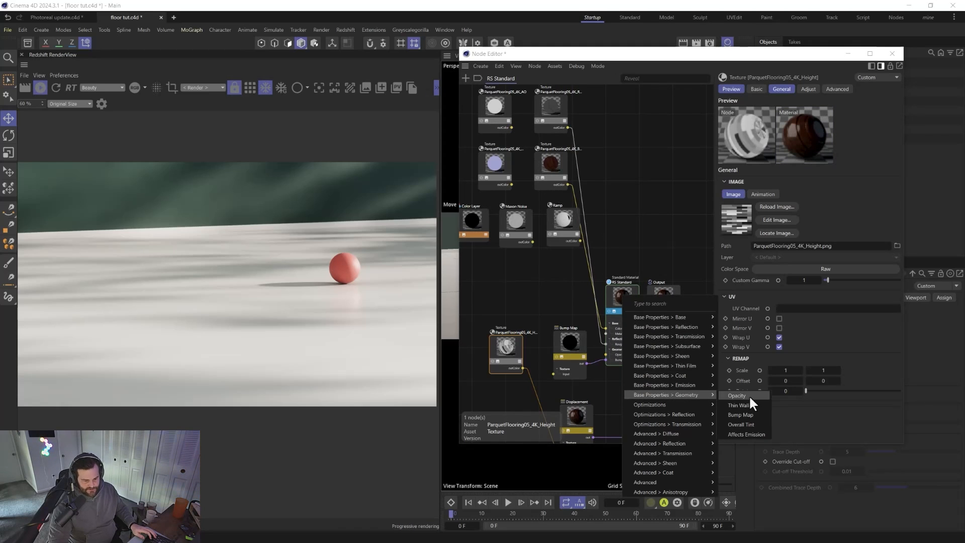
{"action": "left_click", "coordinate": [755, 424]}
Connect the Normal texture to the Bump Map node's input and set its Input Map Type to Tangent-Space Normal.
{"action": "left_click_drag", "start_coordinate": [511, 185], "coordinate": [553, 374]}
{"action": "left_click", "coordinate": [559, 359]}
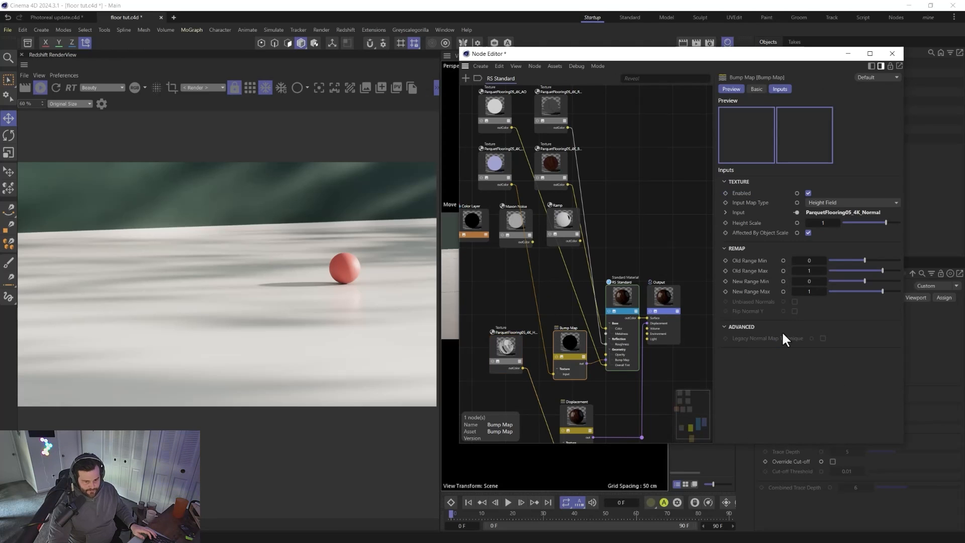
{"action": "left_click", "coordinate": [838, 203]}
{"action": "left_click", "coordinate": [834, 224]}
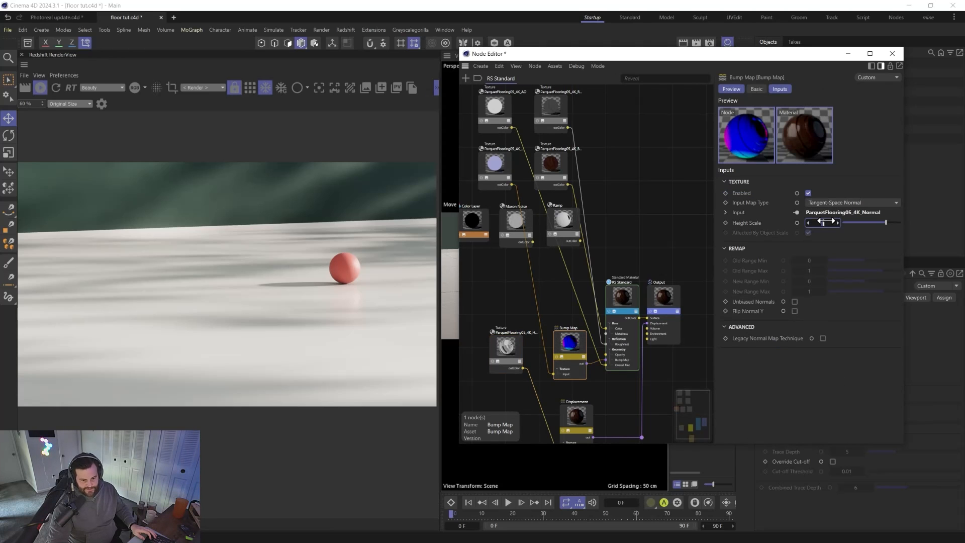
Close the Node Editor and refresh the Redshift render to show the new parquet floor material.
{"action": "left_click", "coordinate": [892, 51]}
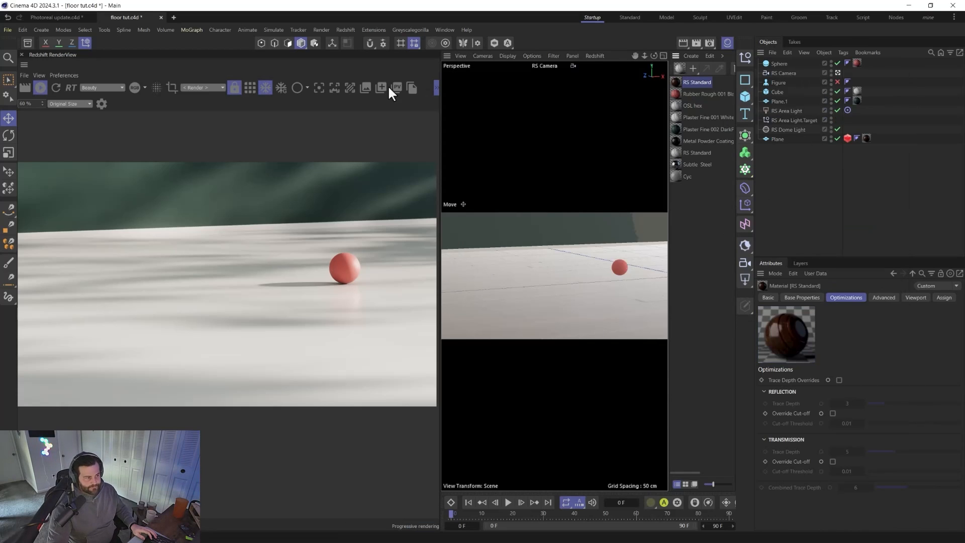
{"action": "left_click", "coordinate": [56, 87]}
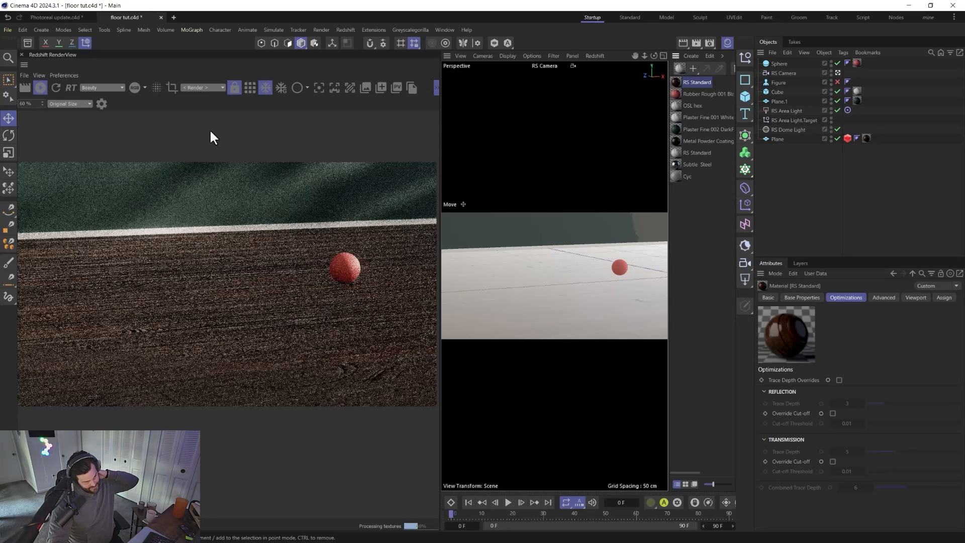
{"action": "left_click", "coordinate": [53, 90]}
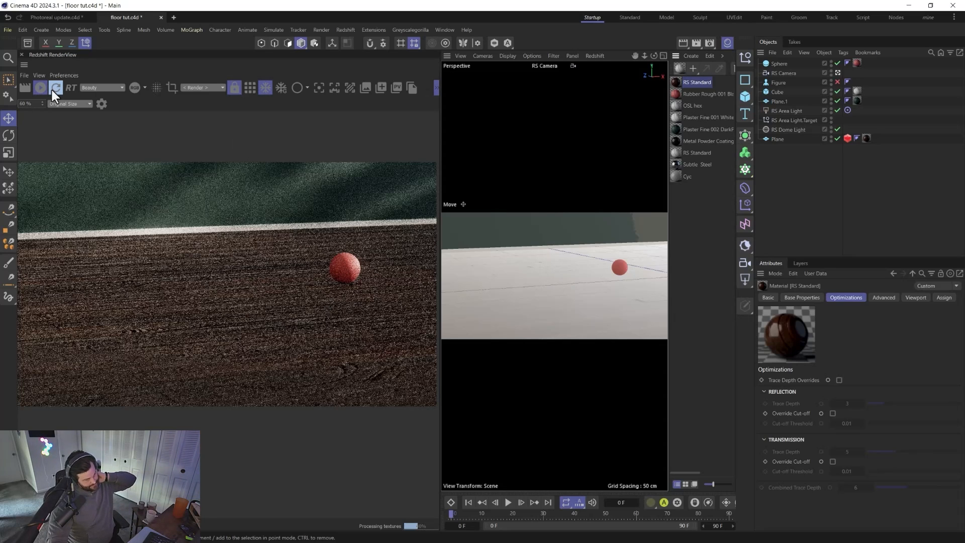
Delete the existing Redshift Object tag from the floor plane.
{"action": "left_click", "coordinate": [848, 138]}
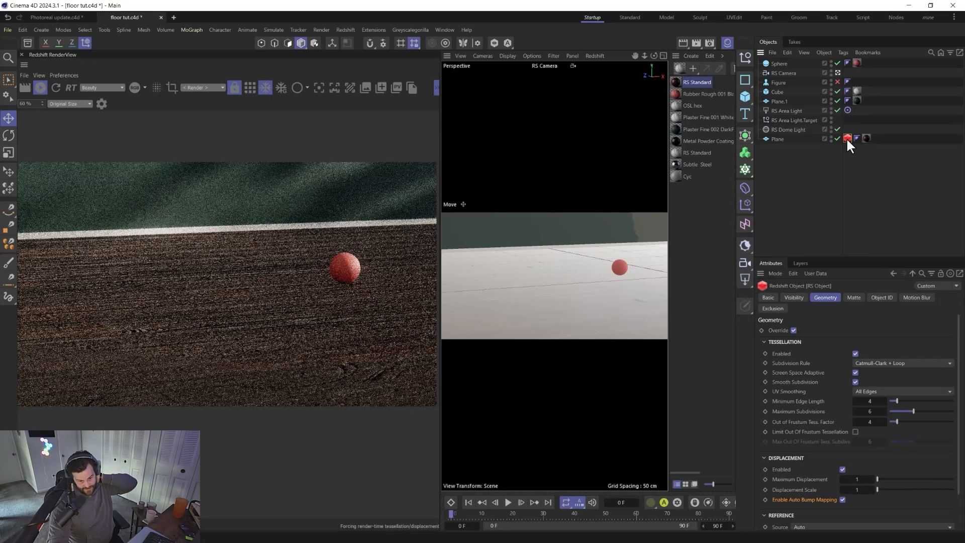
{"action": "key", "text": "Delete"}
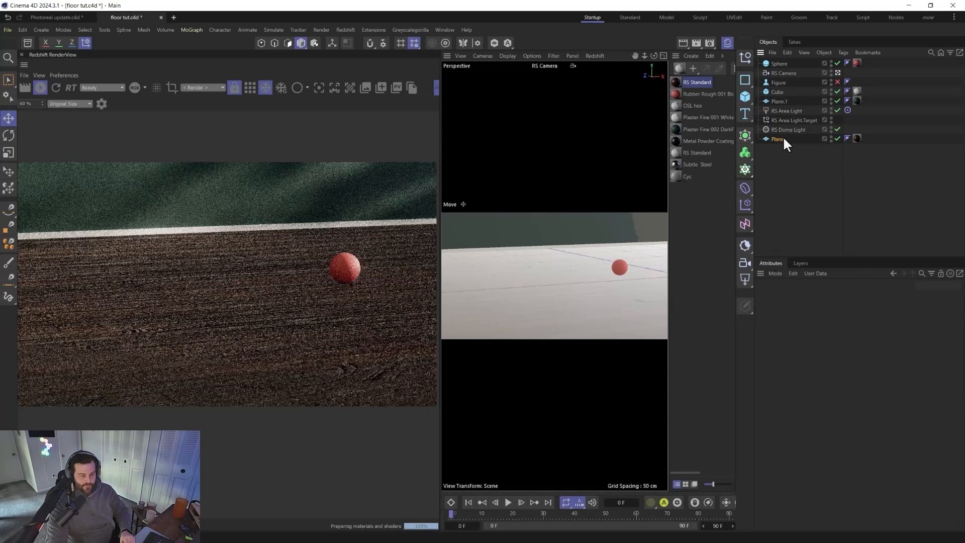
{"action": "left_click", "coordinate": [783, 139]}
{"action": "right_click", "coordinate": [784, 140]}
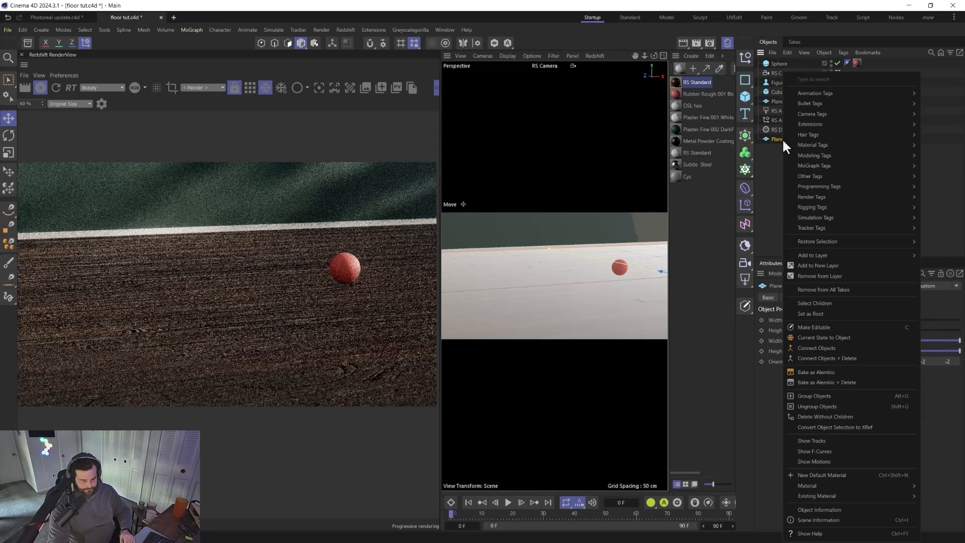
{"action": "left_click", "coordinate": [766, 169]}
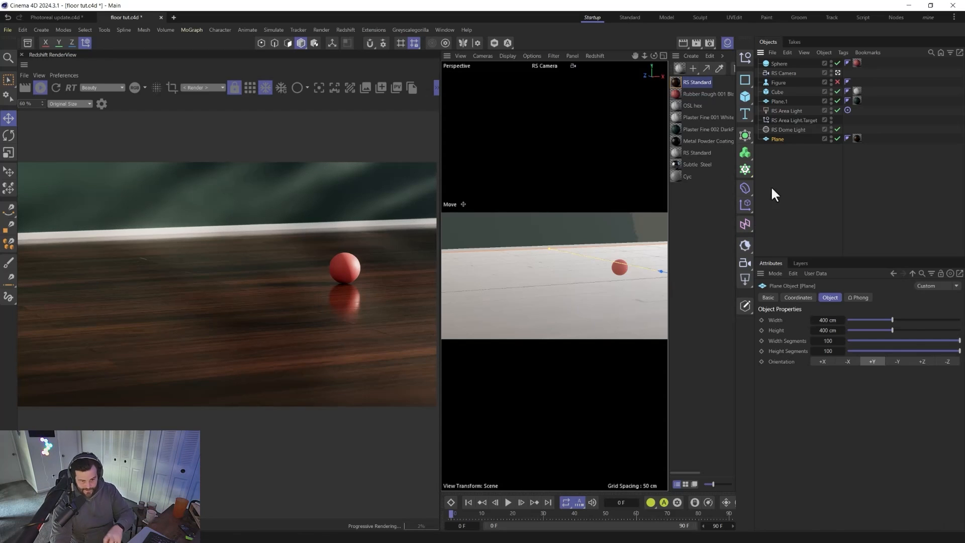
Add a new Redshift Object render tag to the floor plane.
{"action": "right_click", "coordinate": [777, 138]}
{"action": "mouse_move", "coordinate": [801, 218]}
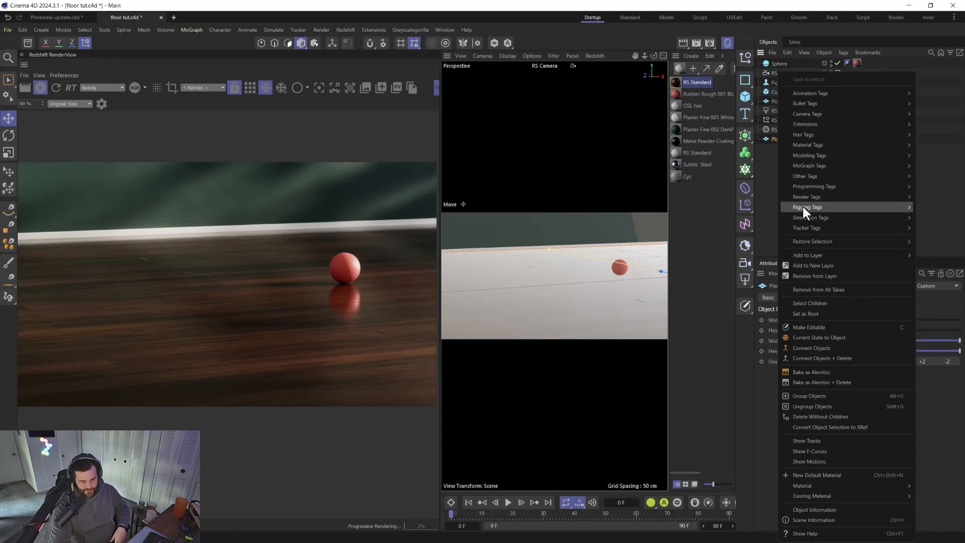
{"action": "mouse_move", "coordinate": [802, 196]}
{"action": "left_click", "coordinate": [731, 231]}
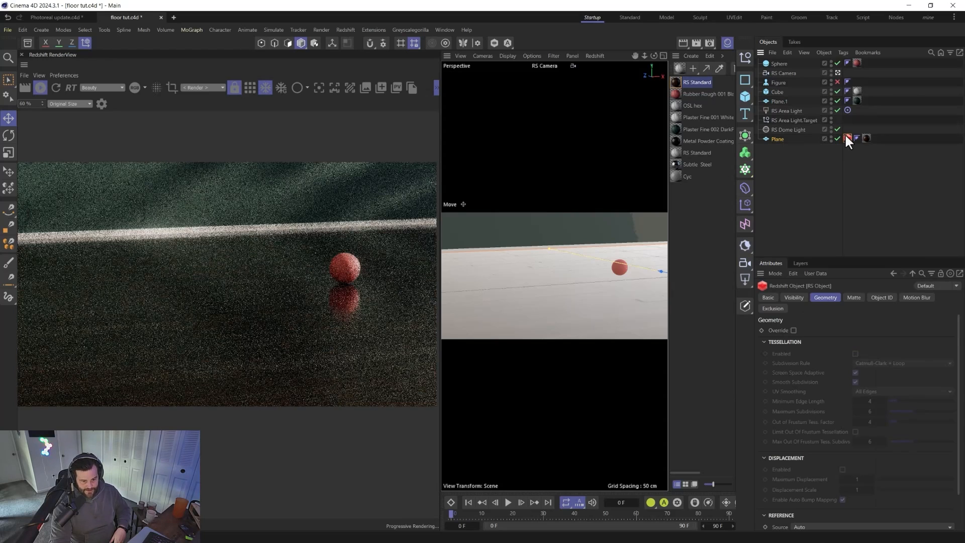
Override the new tag's geometry settings, enable Tessellation and Displacement, and set the Minimum Edge Length to 2.
{"action": "left_click", "coordinate": [793, 330]}
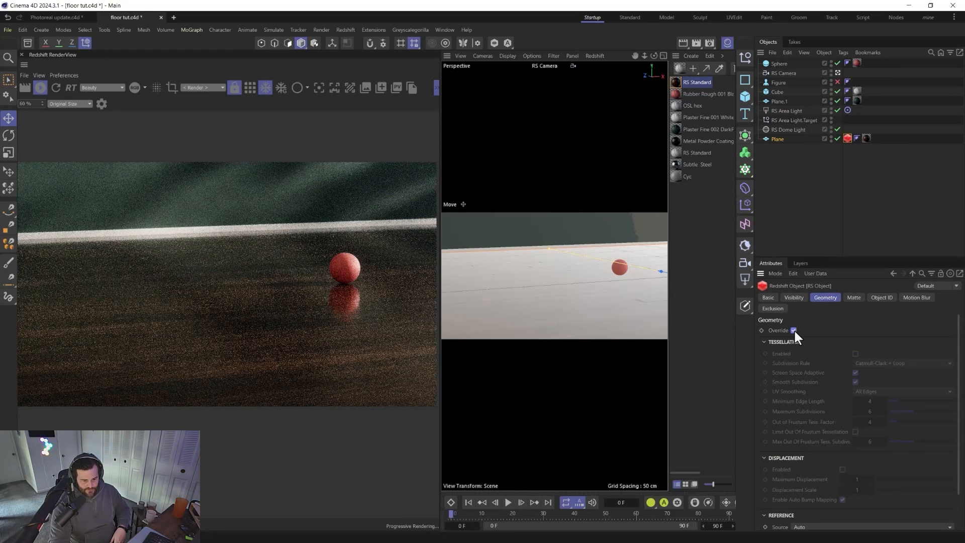
{"action": "left_click", "coordinate": [855, 354]}
{"action": "left_click", "coordinate": [842, 469]}
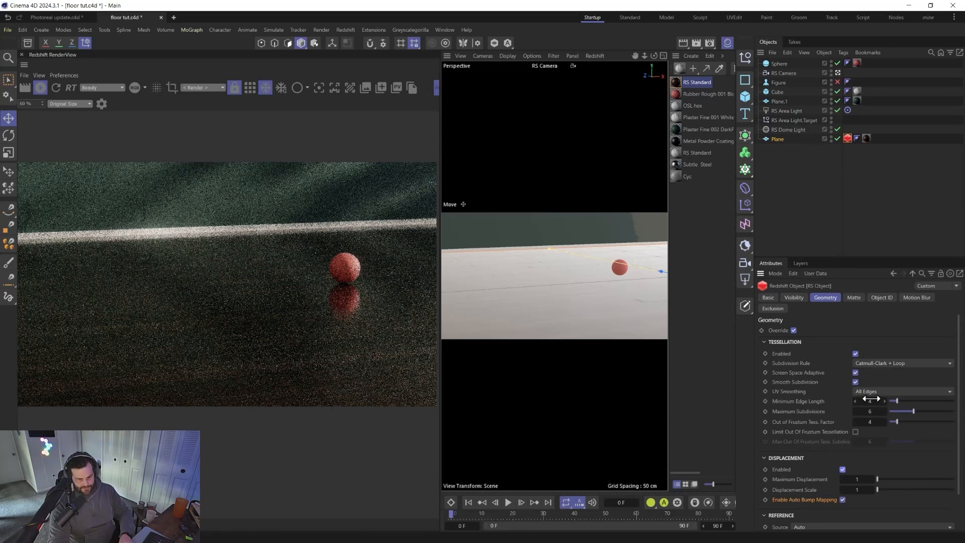
{"action": "left_click", "coordinate": [872, 401]}
{"action": "type", "text": "2"}
{"action": "key", "text": "Return"}
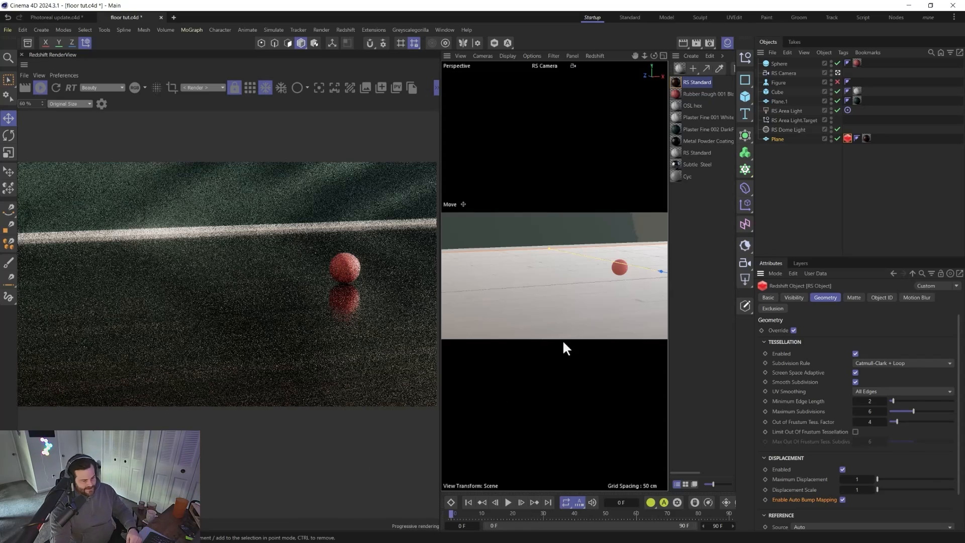
Set the floor material's Displacement node to a New Range Min of -0.5 and a New Range Max of 0.5.
{"action": "left_click_drag", "start_coordinate": [575, 306], "coordinate": [583, 298], "text": "alt"}
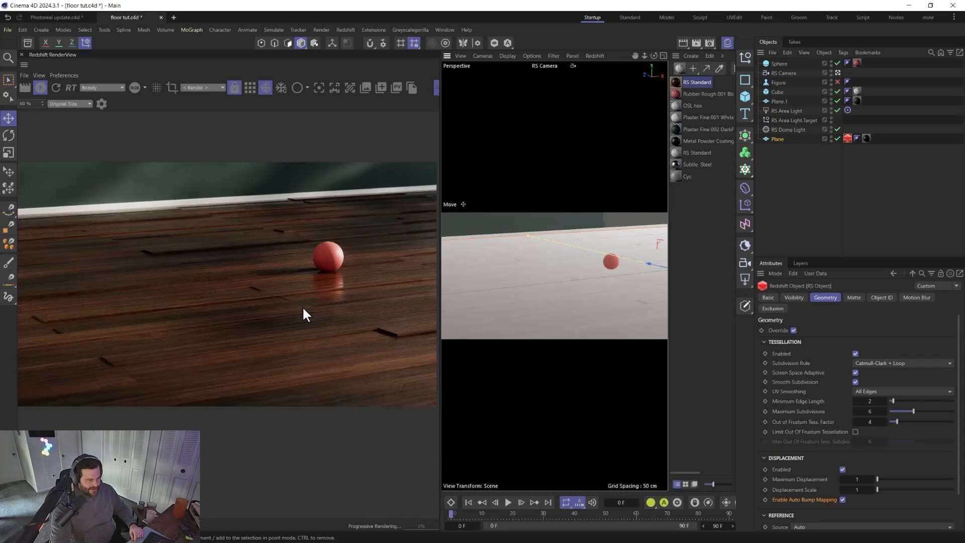
{"action": "left_click", "coordinate": [247, 318]}
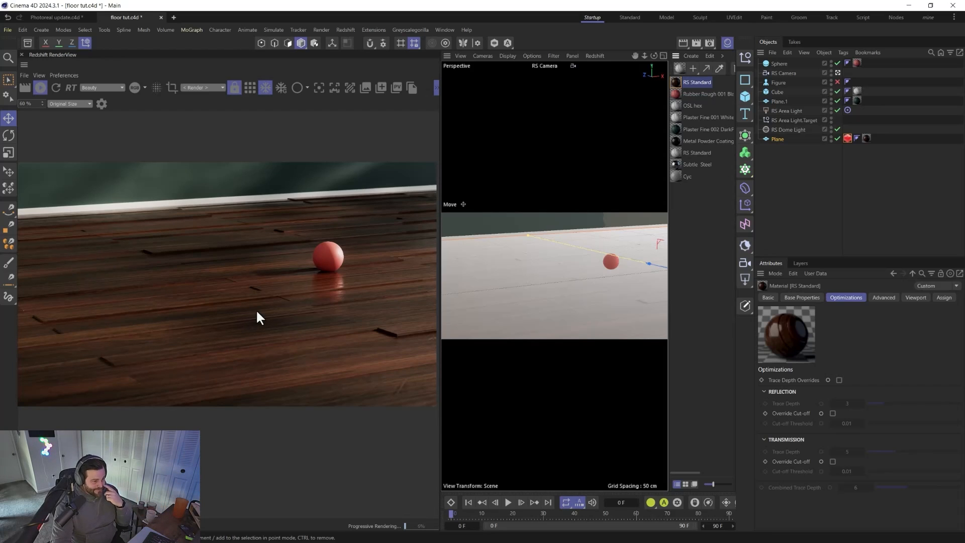
{"action": "double_click", "coordinate": [676, 81]}
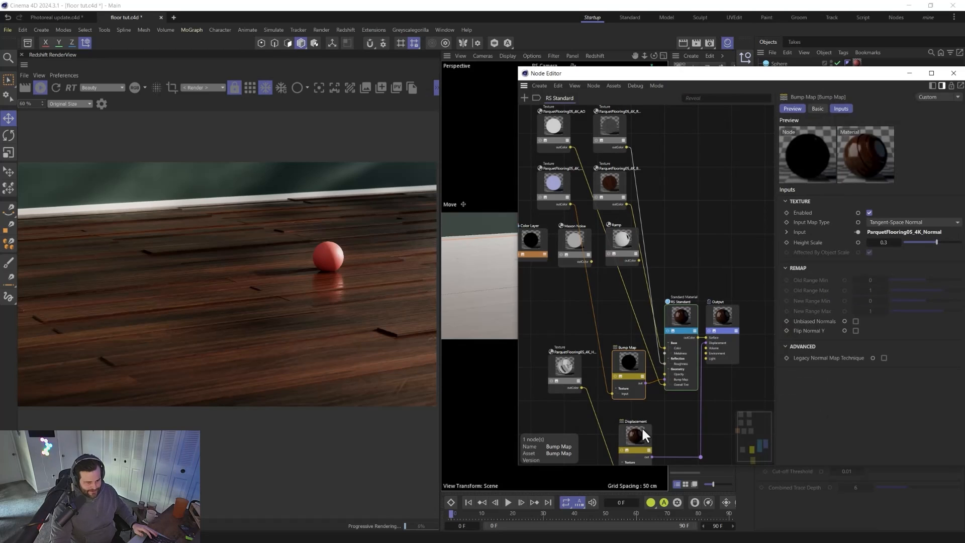
{"action": "left_click", "coordinate": [633, 436]}
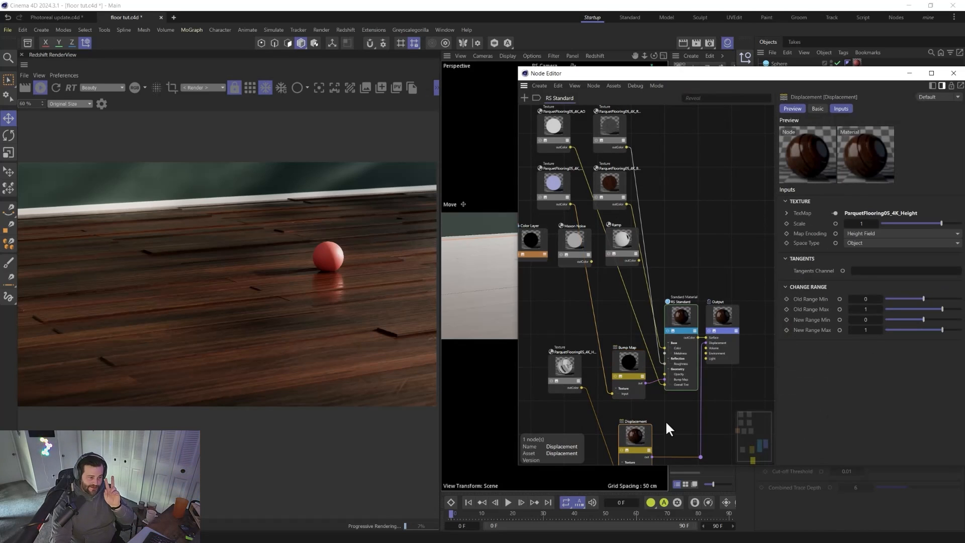
{"action": "double_click", "coordinate": [862, 321]}
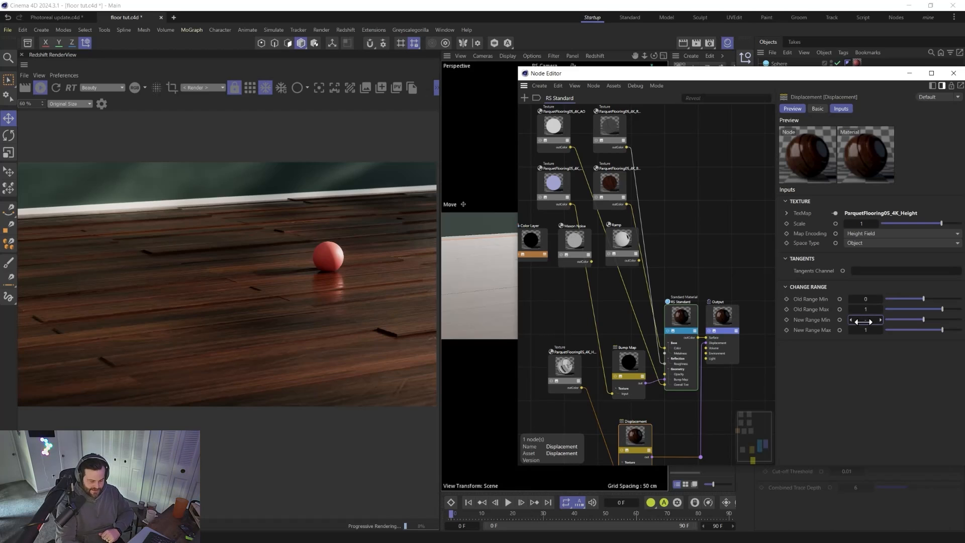
{"action": "type", "text": "-.5"}
{"action": "key", "text": "Return"}
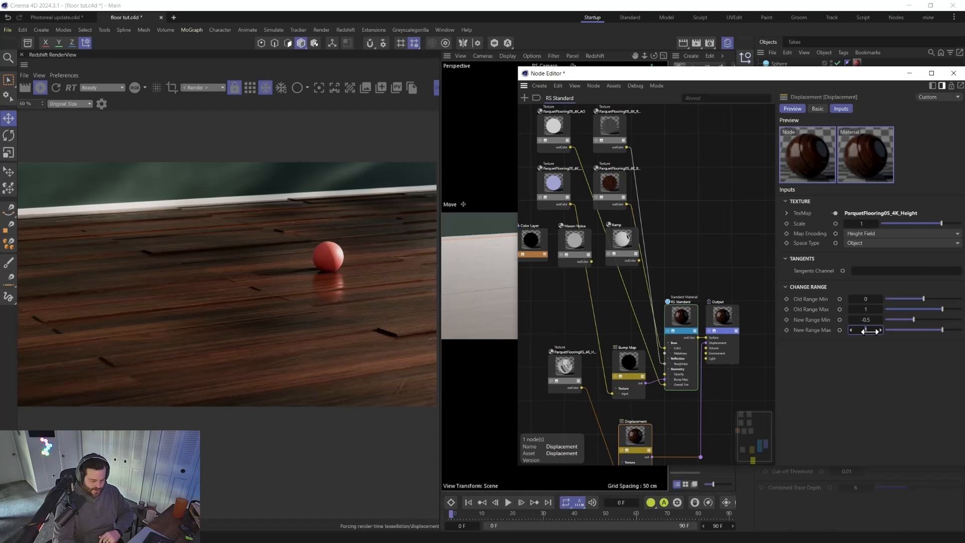
{"action": "double_click", "coordinate": [865, 331]}
{"action": "type", "text": ".5"}
{"action": "key", "text": "Return"}
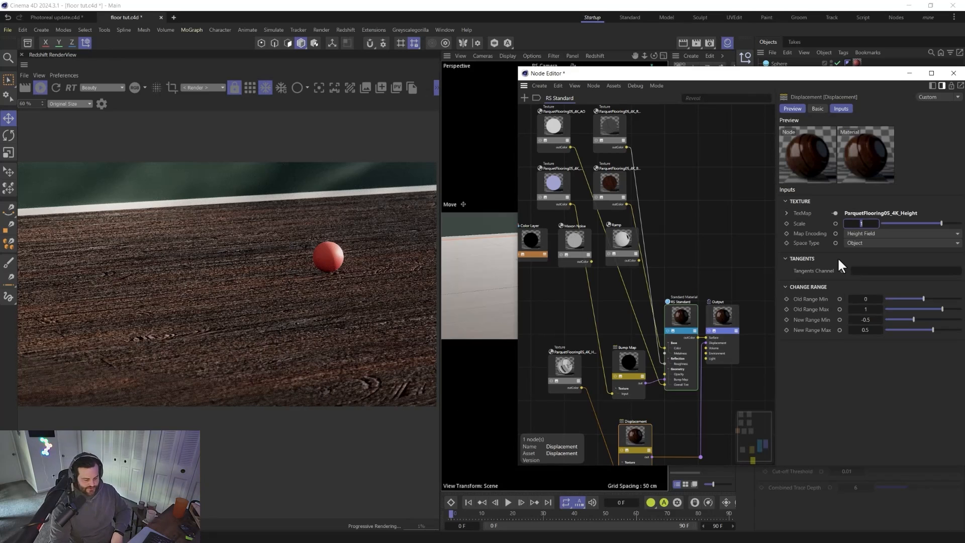
Set the Displacement node's Scale to 0.3, refresh the Redshift render and close the Node Editor.
{"action": "type", "text": "3"}
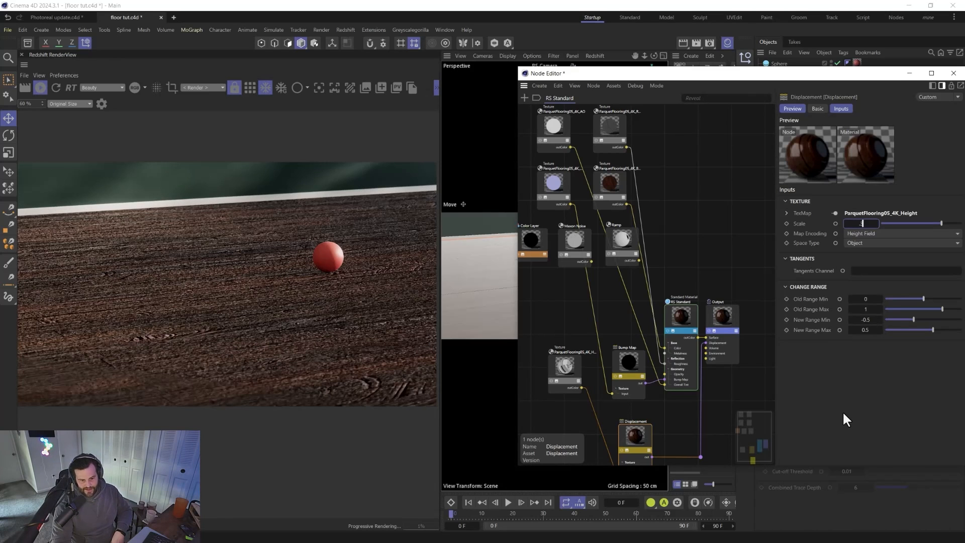
{"action": "key", "text": "Return"}
{"action": "left_click", "coordinate": [57, 86]}
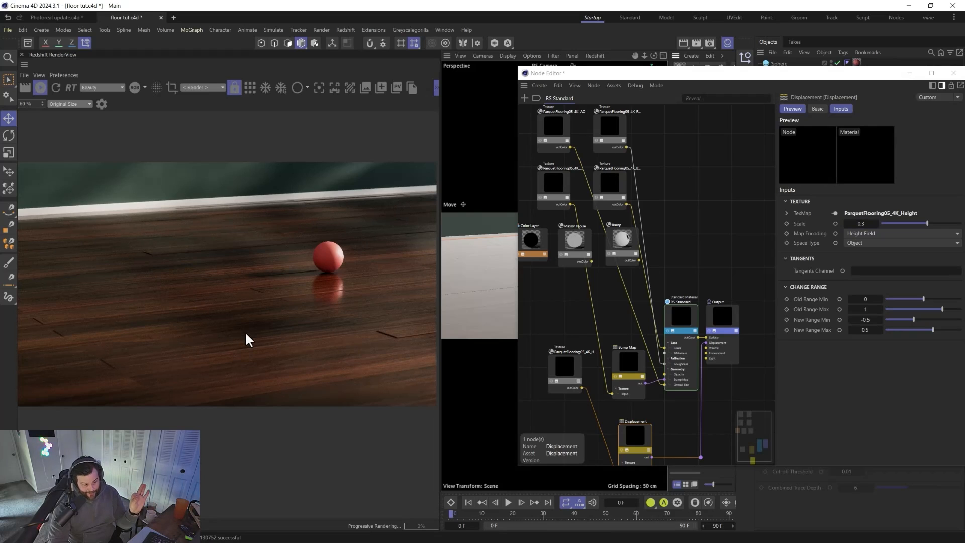
{"action": "left_click", "coordinate": [954, 73]}
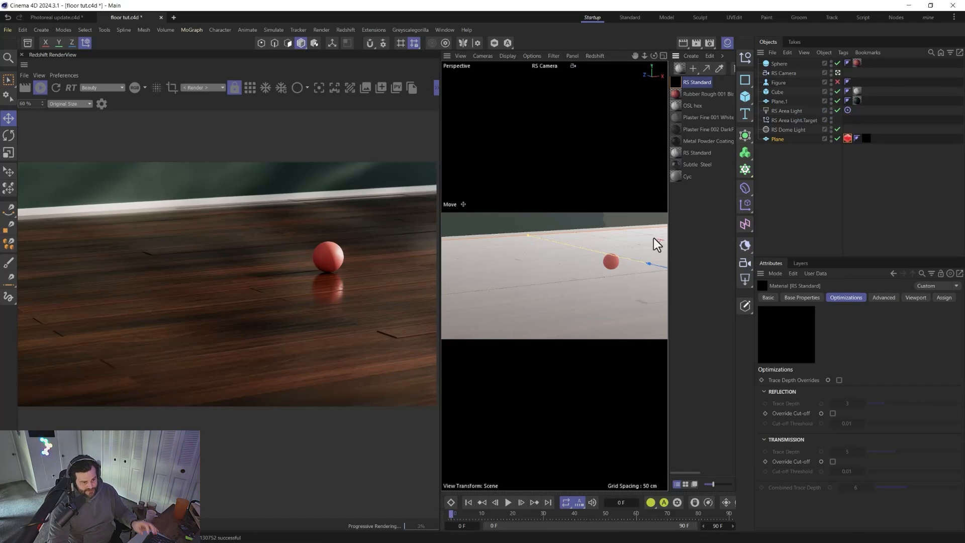
Examine the displaced wood floor and its reflections in the render from several camera angles.
{"action": "left_click_drag", "start_coordinate": [575, 278], "coordinate": [560, 282], "text": "alt"}
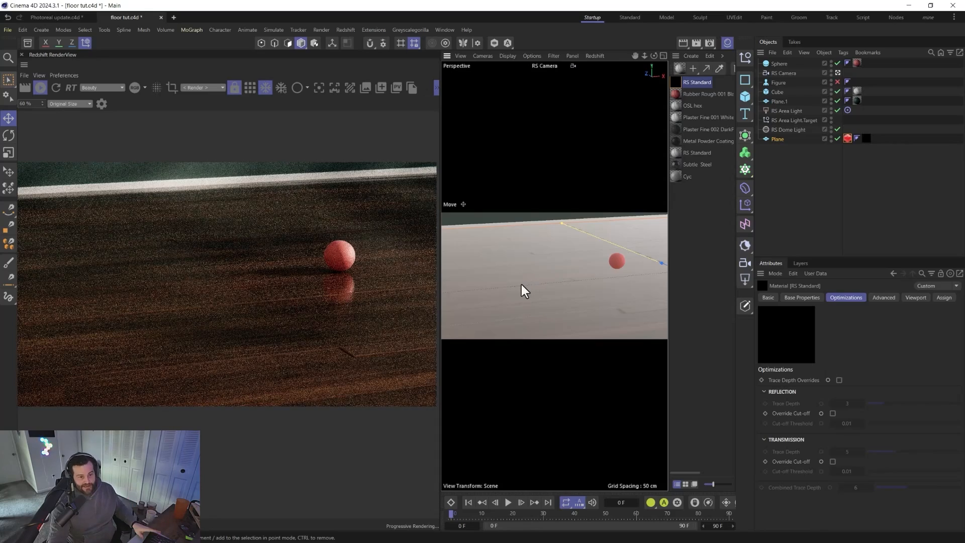
{"action": "left_click_drag", "start_coordinate": [570, 297], "coordinate": [579, 287], "text": "alt"}
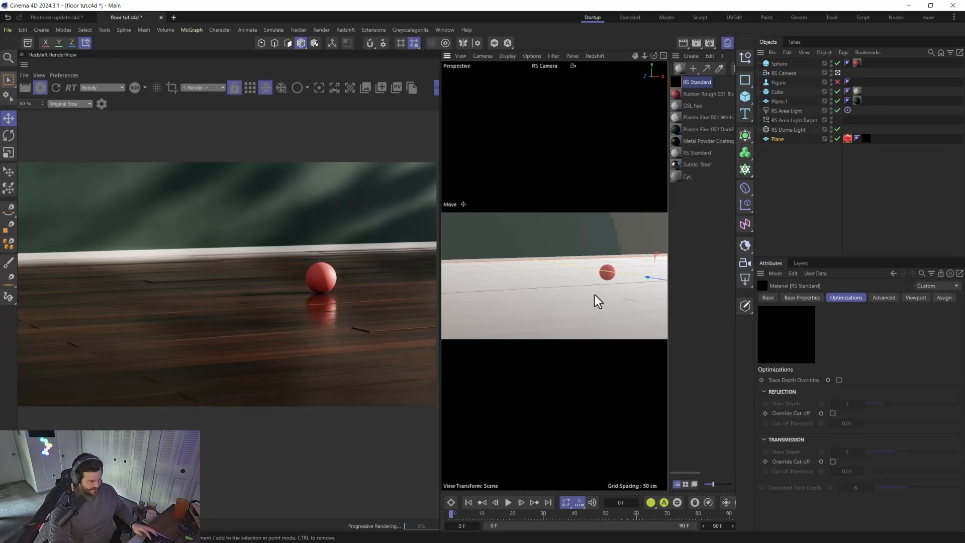
{"action": "left_click_drag", "start_coordinate": [591, 293], "coordinate": [589, 298], "text": "alt"}
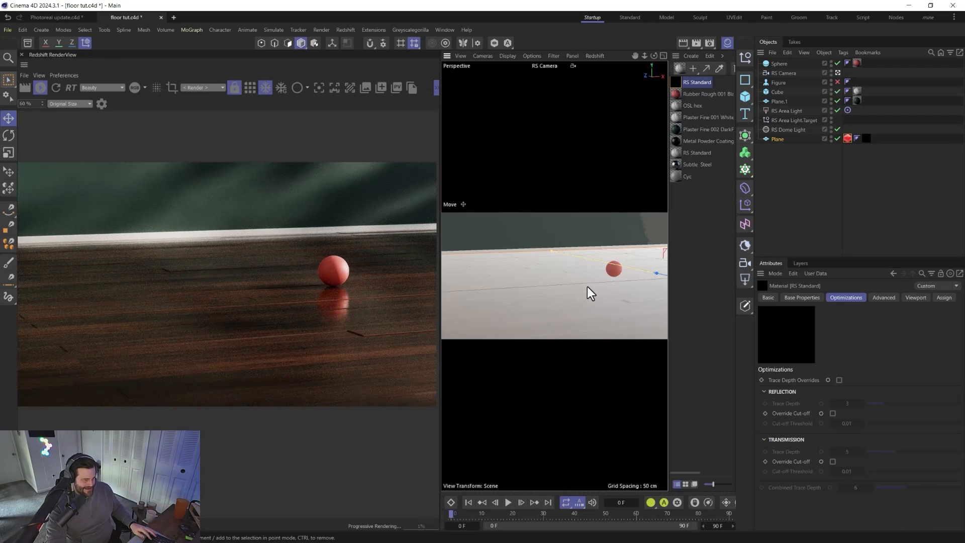
{"action": "left_click_drag", "start_coordinate": [589, 293], "coordinate": [595, 283], "text": "alt"}
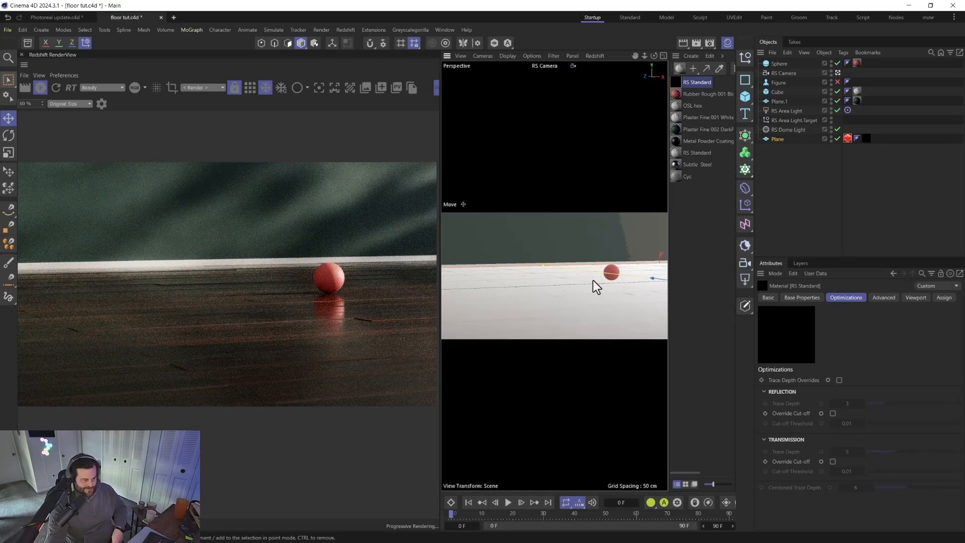
{"action": "left_click_drag", "start_coordinate": [623, 306], "coordinate": [605, 299], "text": "alt"}
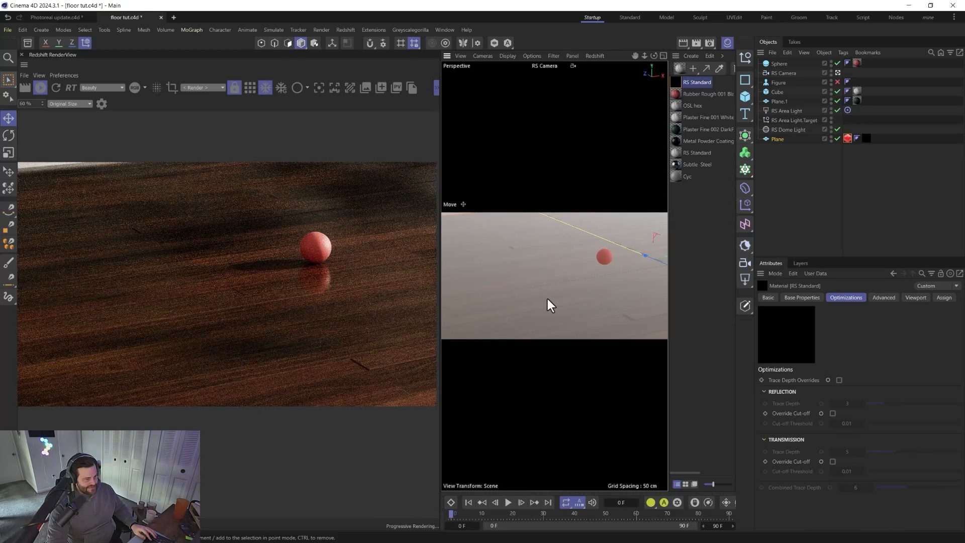
{"action": "left_click_drag", "start_coordinate": [548, 298], "coordinate": [558, 274], "text": "alt"}
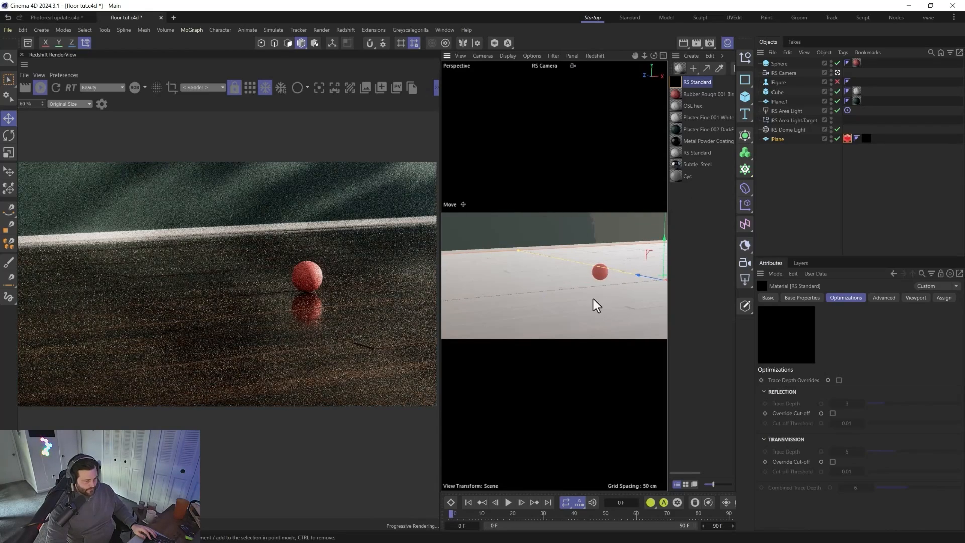
Reopen the floor's RS Standard material in the Node Editor and bring its node network into view.
{"action": "left_click", "coordinate": [678, 86]}
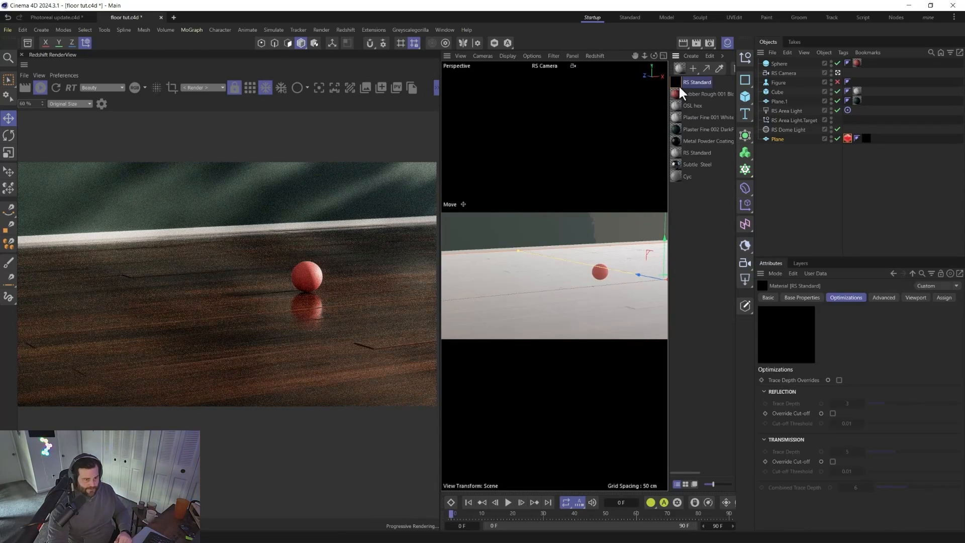
{"action": "double_click", "coordinate": [678, 85]}
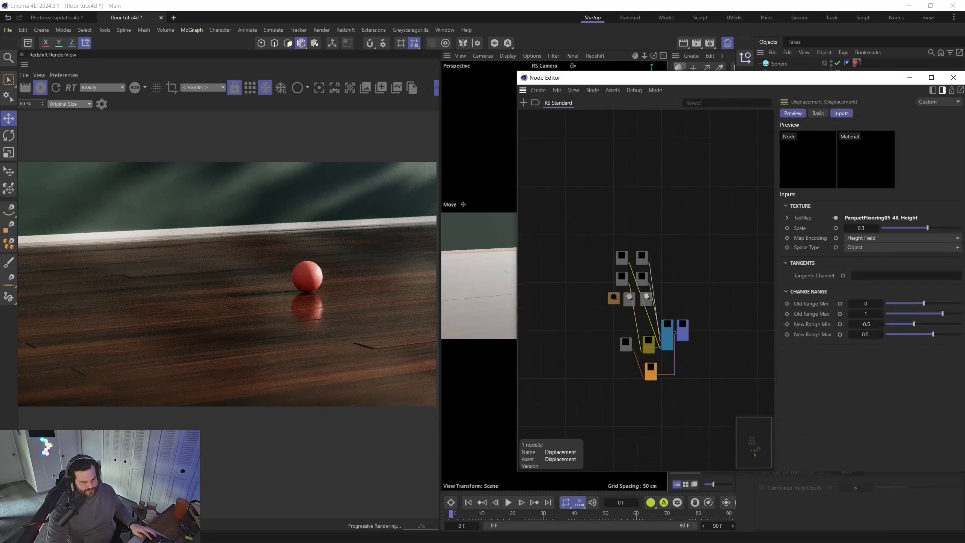
{"action": "middle_click_drag", "start_coordinate": [631, 401], "coordinate": [647, 345]}
{"action": "scroll", "coordinate": [647, 345], "scroll_direction": "up", "scroll_amount": 3}
Open a widened Asset Browser and search its media for "imperfe".
{"action": "left_click", "coordinate": [27, 43]}
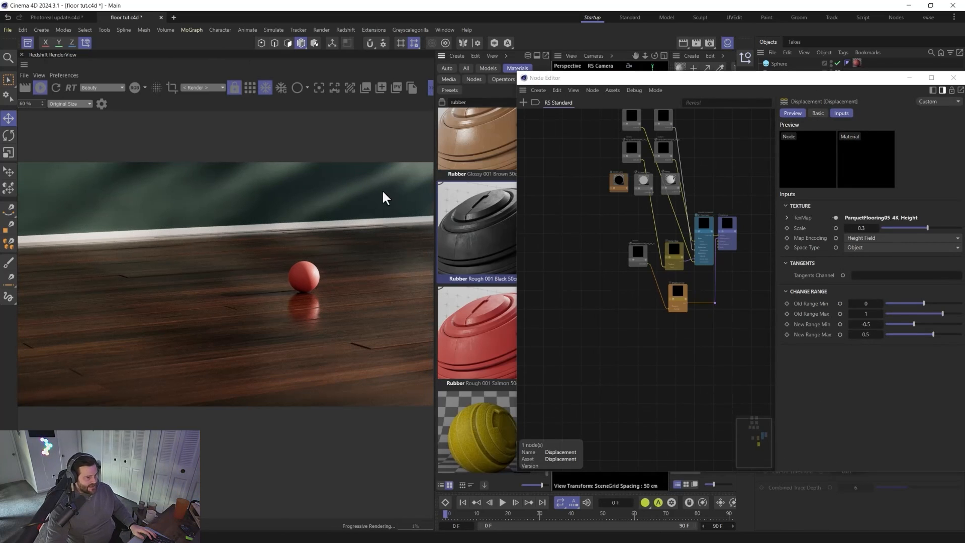
{"action": "left_click_drag", "start_coordinate": [435, 183], "coordinate": [272, 183]}
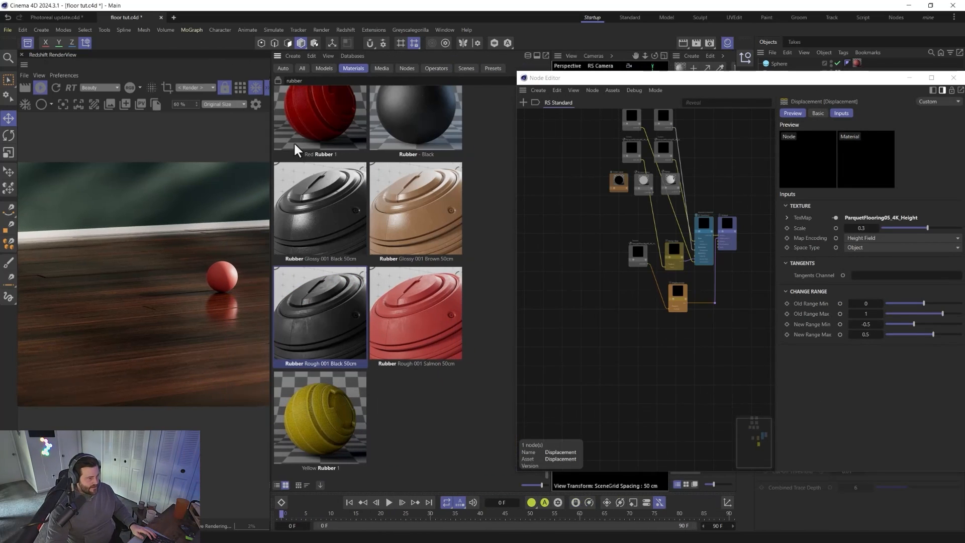
{"action": "left_click", "coordinate": [381, 68]}
{"action": "double_click", "coordinate": [378, 81]}
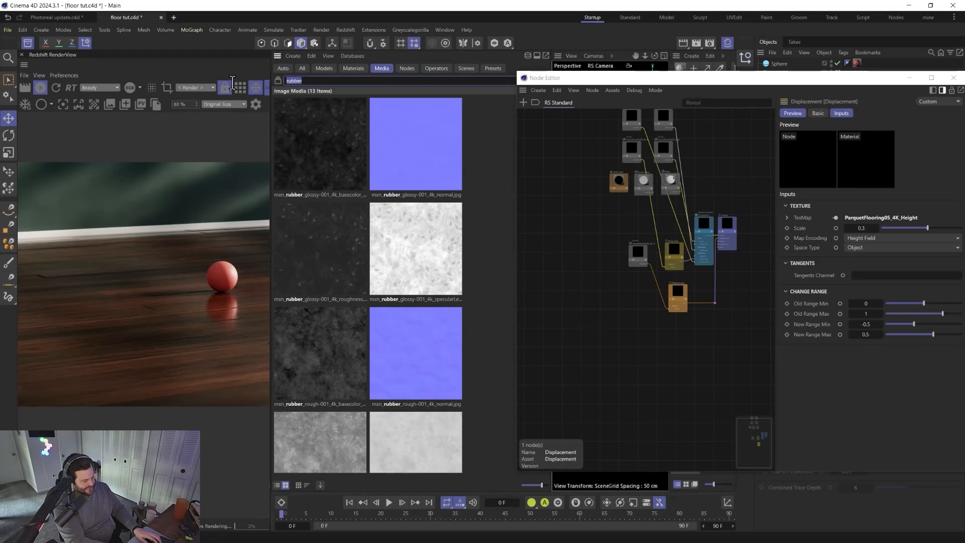
{"action": "type", "text": "imperfe"}
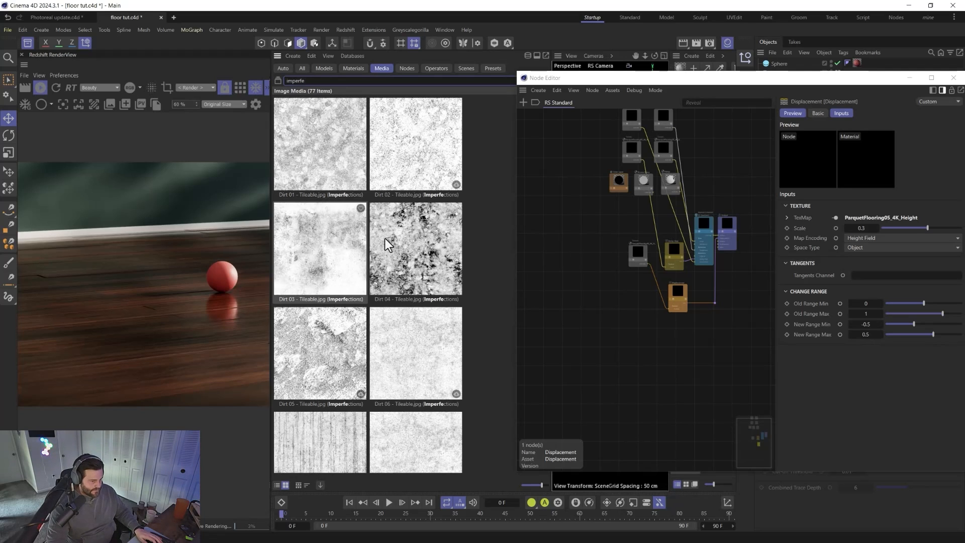
Find the si-v1_fingerprints_04_15cm.png imperfection map and add it as a texture node to the floor material's graph.
{"action": "scroll", "coordinate": [389, 322], "scroll_direction": "down", "scroll_amount": 10}
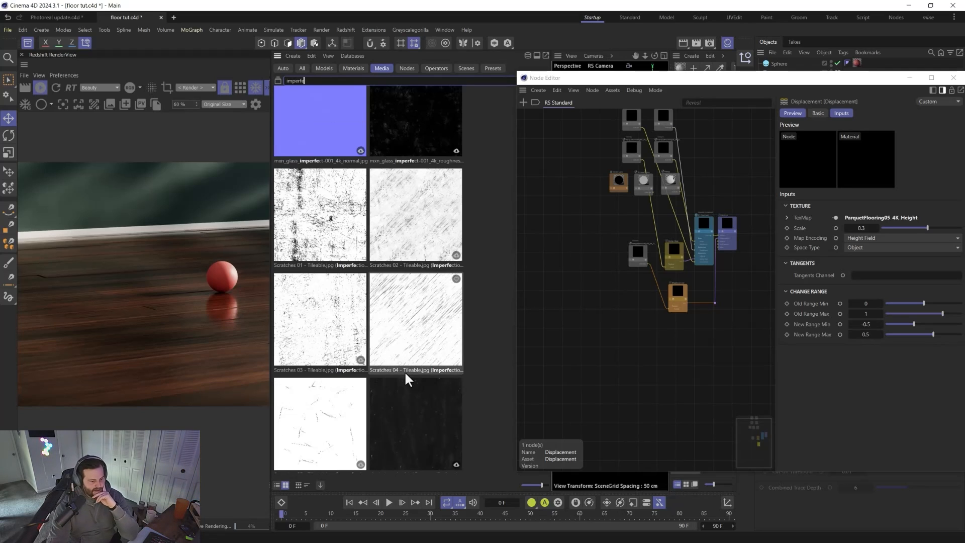
{"action": "scroll", "coordinate": [405, 375], "scroll_direction": "down", "scroll_amount": 8}
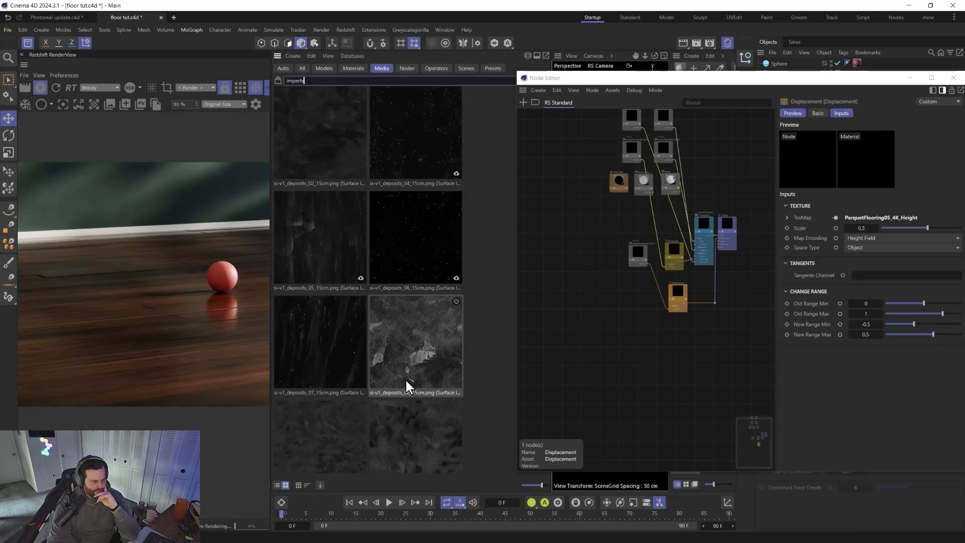
{"action": "scroll", "coordinate": [405, 378], "scroll_direction": "down", "scroll_amount": 4}
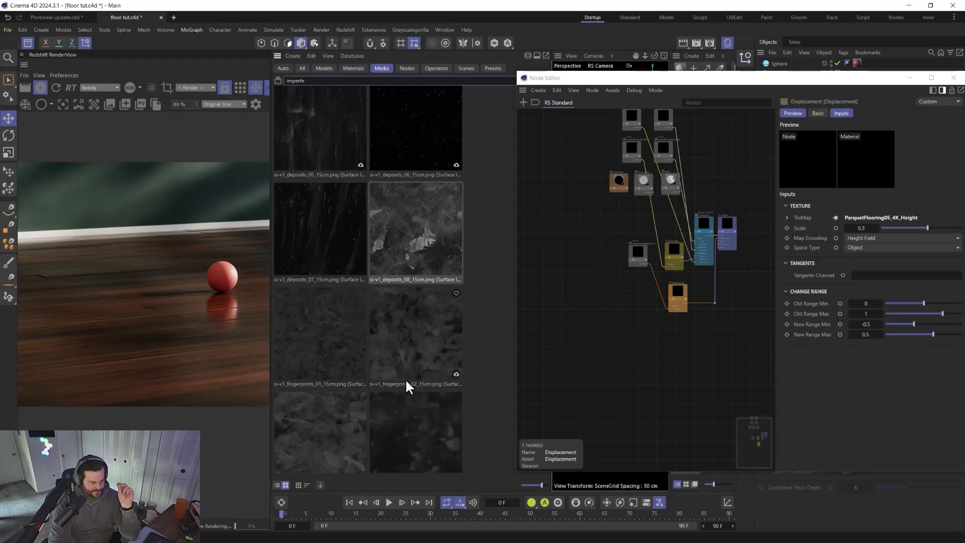
{"action": "scroll", "coordinate": [406, 346], "scroll_direction": "down", "scroll_amount": 2}
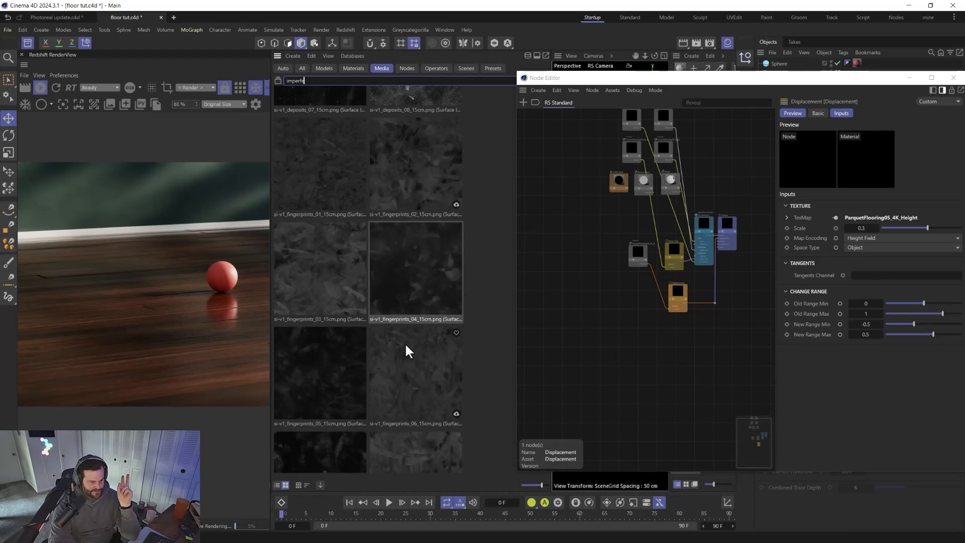
{"action": "scroll", "coordinate": [406, 350], "scroll_direction": "down", "scroll_amount": 2}
{"action": "left_click", "coordinate": [409, 185]}
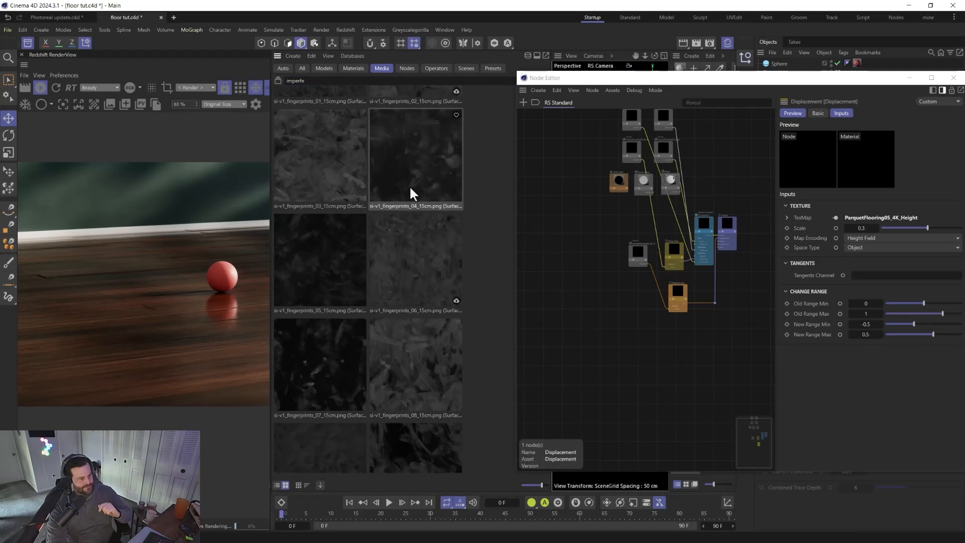
{"action": "left_click_drag", "start_coordinate": [404, 179], "coordinate": [598, 276]}
{"action": "scroll", "coordinate": [556, 278], "scroll_direction": "up", "scroll_amount": 3}
Close the Node Editor, search the material assets for "osl" and add the OSL hex material to the scene.
{"action": "left_click_drag", "start_coordinate": [792, 84], "coordinate": [815, 136]}
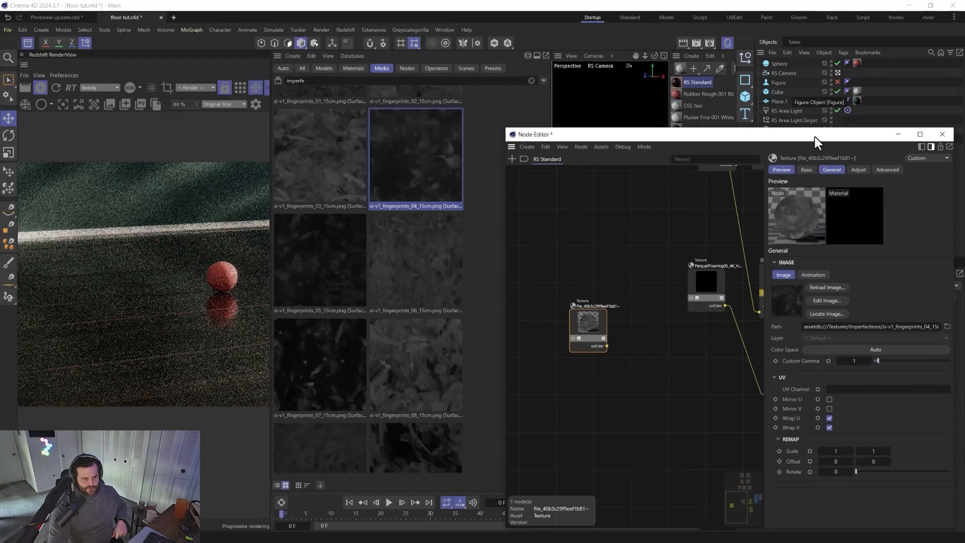
{"action": "left_click", "coordinate": [942, 134]}
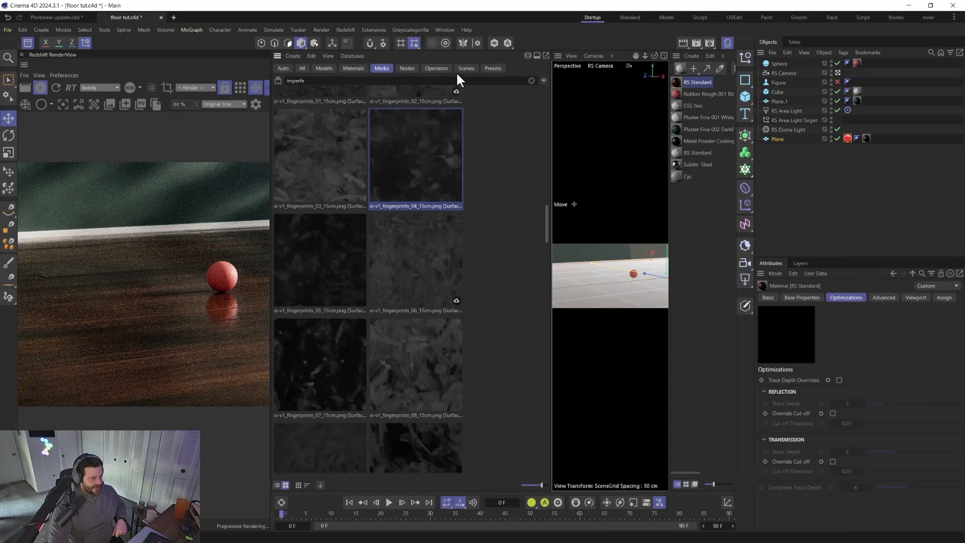
{"action": "left_click", "coordinate": [351, 69]}
{"action": "left_click_drag", "start_coordinate": [308, 81], "coordinate": [215, 81]}
{"action": "type", "text": "osl"}
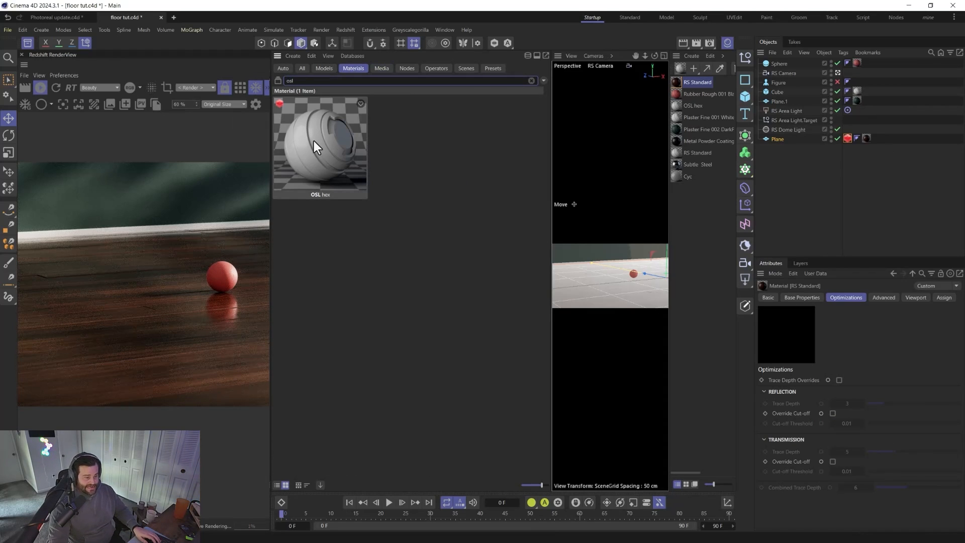
{"action": "left_click_drag", "start_coordinate": [313, 140], "coordinate": [690, 201]}
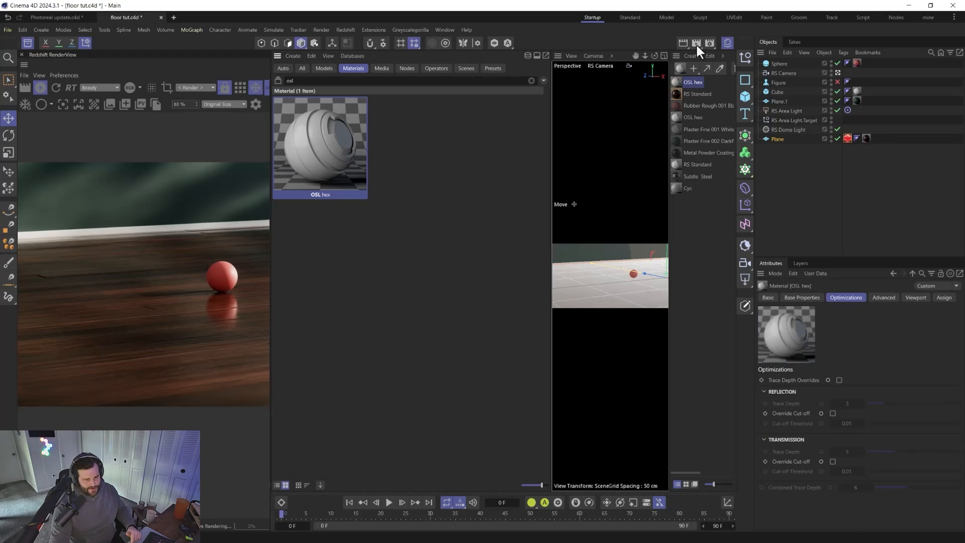
Copy the HexTileCoordinates OSL node from the OSL hex material into the floor's RS Standard material graph.
{"action": "double_click", "coordinate": [675, 80]}
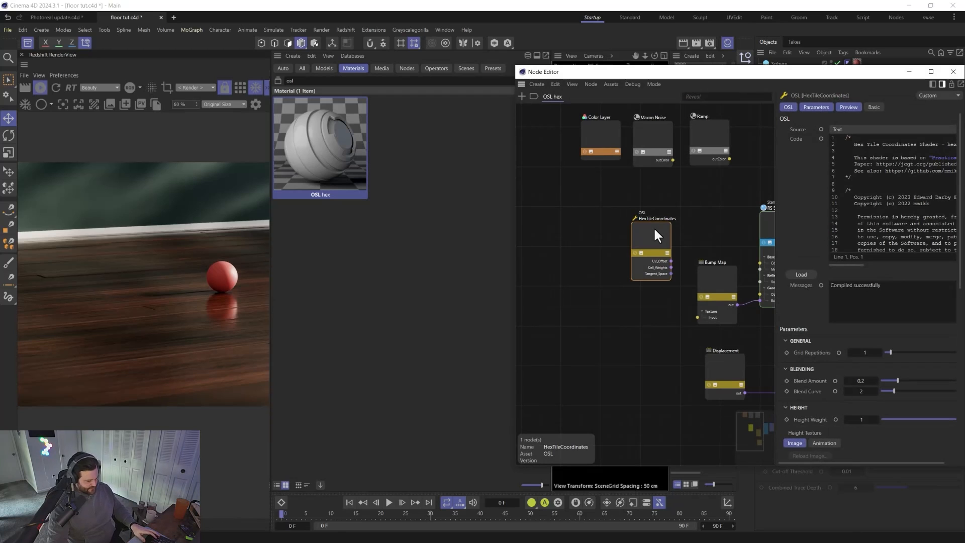
{"action": "left_click", "coordinate": [953, 72]}
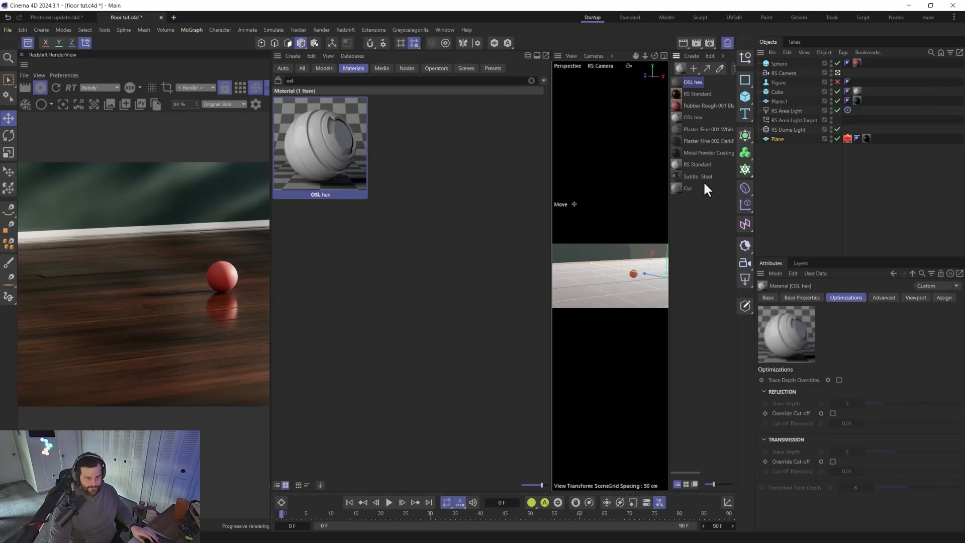
{"action": "double_click", "coordinate": [675, 93]}
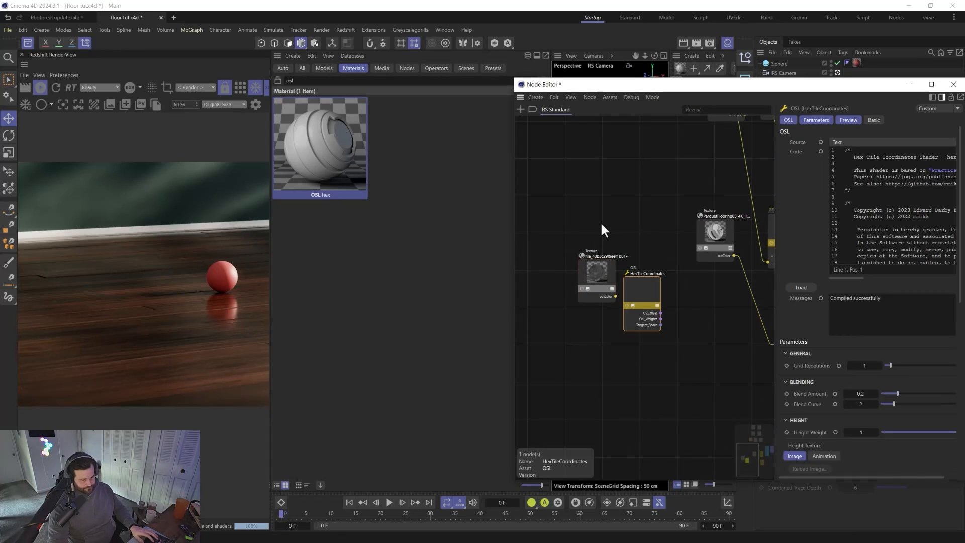
Place the HexTileCoordinates node before the fingerprints texture, solo that texture on the floor and enlarge the render view.
{"action": "left_click", "coordinate": [582, 287]}
{"action": "left_click_drag", "start_coordinate": [677, 290], "coordinate": [597, 271]}
{"action": "left_click_drag", "start_coordinate": [594, 270], "coordinate": [690, 312]}
{"action": "left_click", "coordinate": [690, 361]}
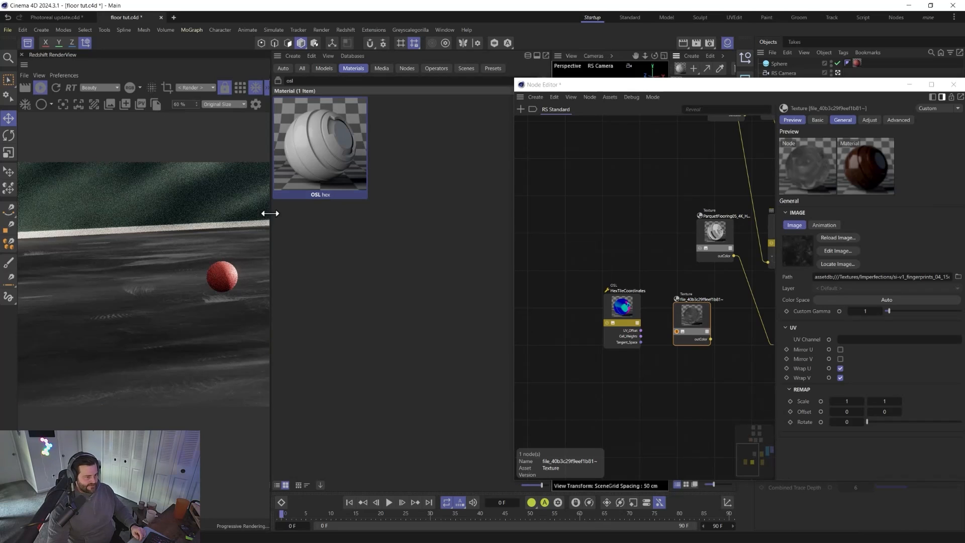
{"action": "left_click_drag", "start_coordinate": [271, 213], "coordinate": [446, 211]}
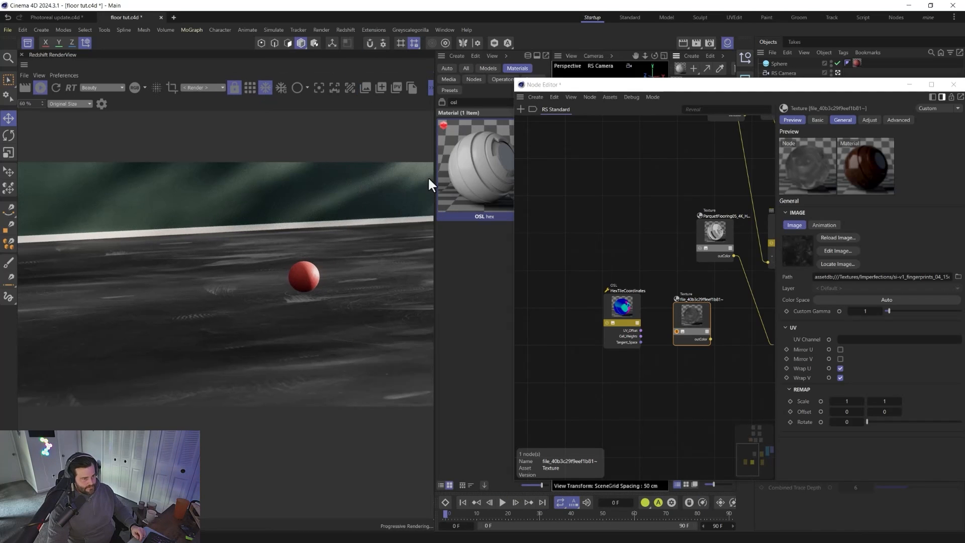
Set both Remap Scale values of the fingerprints texture to 5.
{"action": "left_click", "coordinate": [691, 321]}
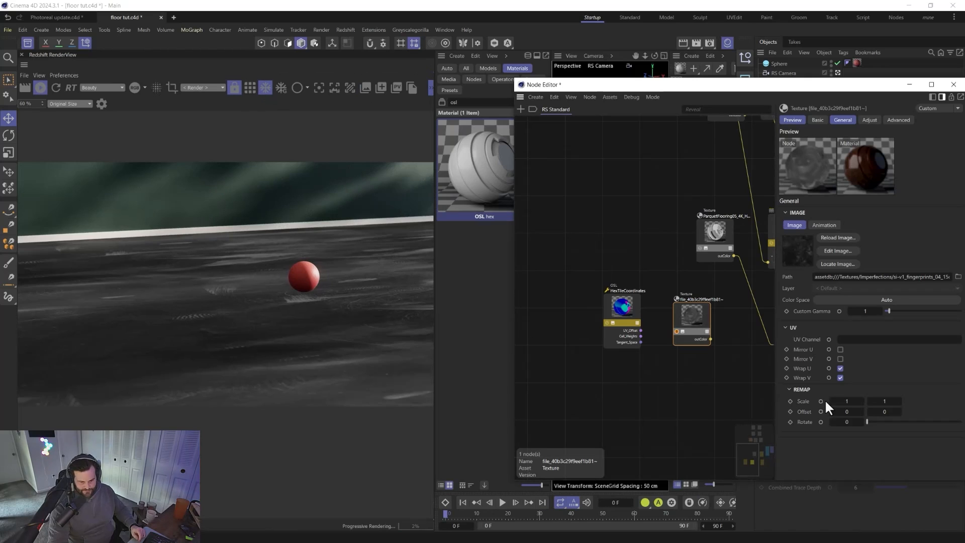
{"action": "left_click", "coordinate": [847, 401]}
{"action": "type", "text": "5"}
{"action": "key", "text": "Tab"}
{"action": "type", "text": "5"}
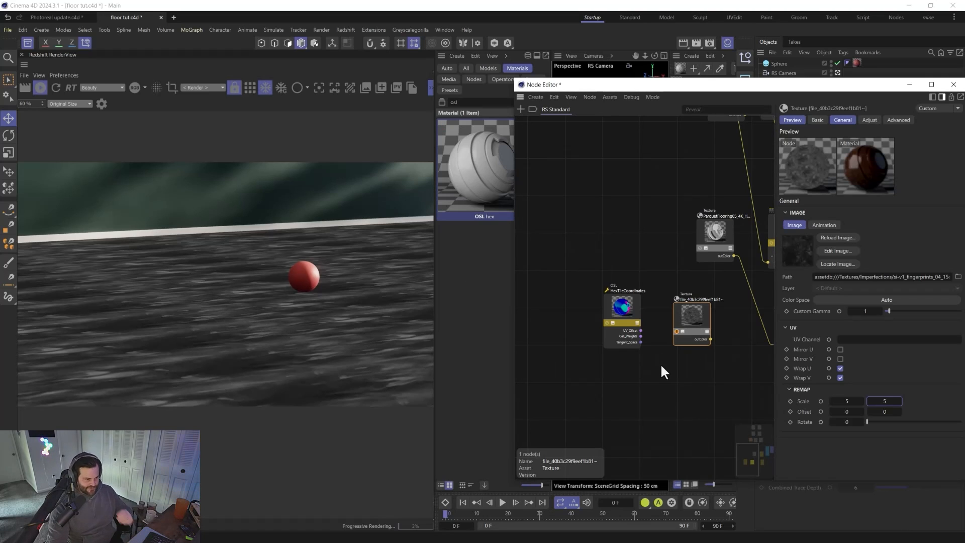
Connect the HexTileCoordinates node's UV_Offset output to the fingerprints texture's Remap Offset input.
{"action": "left_click_drag", "start_coordinate": [632, 305], "coordinate": [607, 303]}
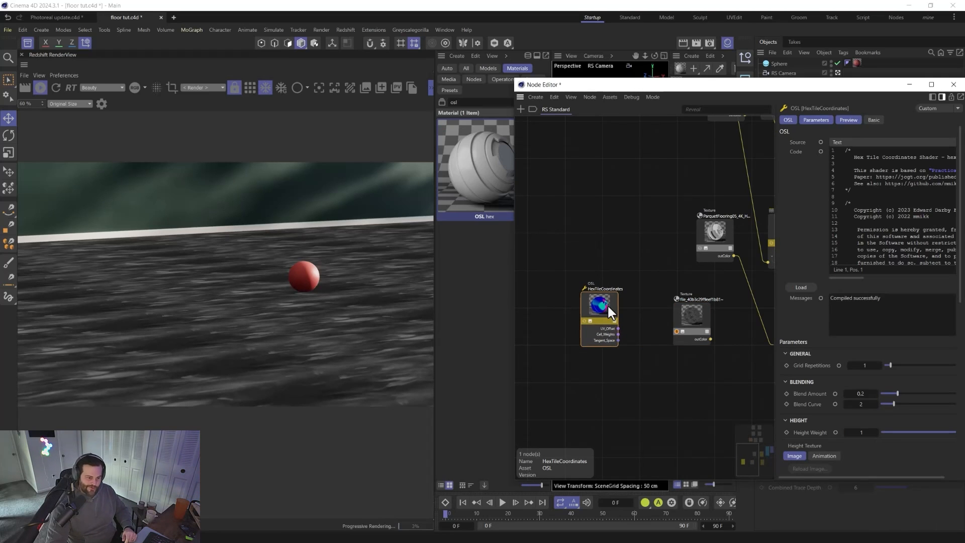
{"action": "left_click", "coordinate": [620, 329]}
{"action": "left_click", "coordinate": [694, 309]}
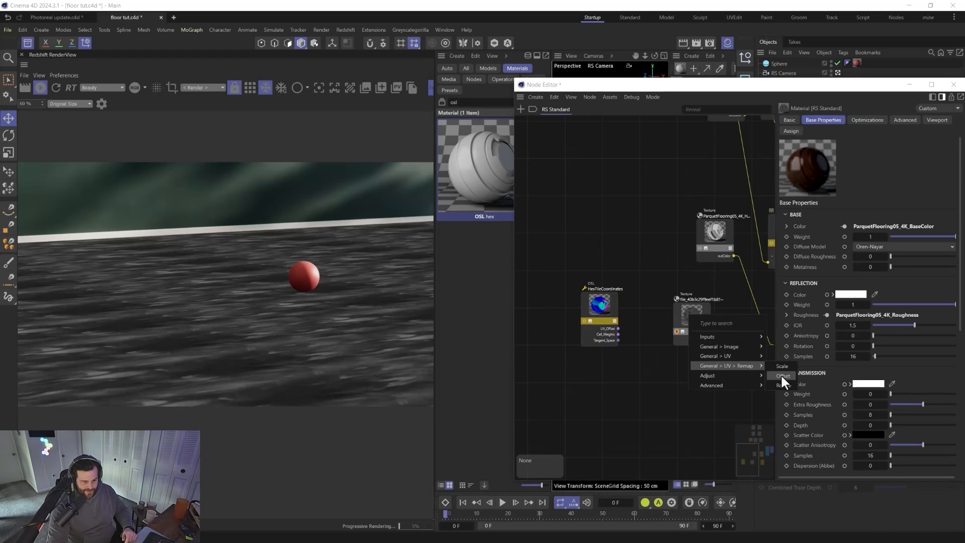
{"action": "left_click", "coordinate": [781, 374]}
{"action": "left_click_drag", "start_coordinate": [687, 316], "coordinate": [675, 314]}
Reset both Remap Scale values of the fingerprints texture to 1.
{"action": "left_click", "coordinate": [608, 308]}
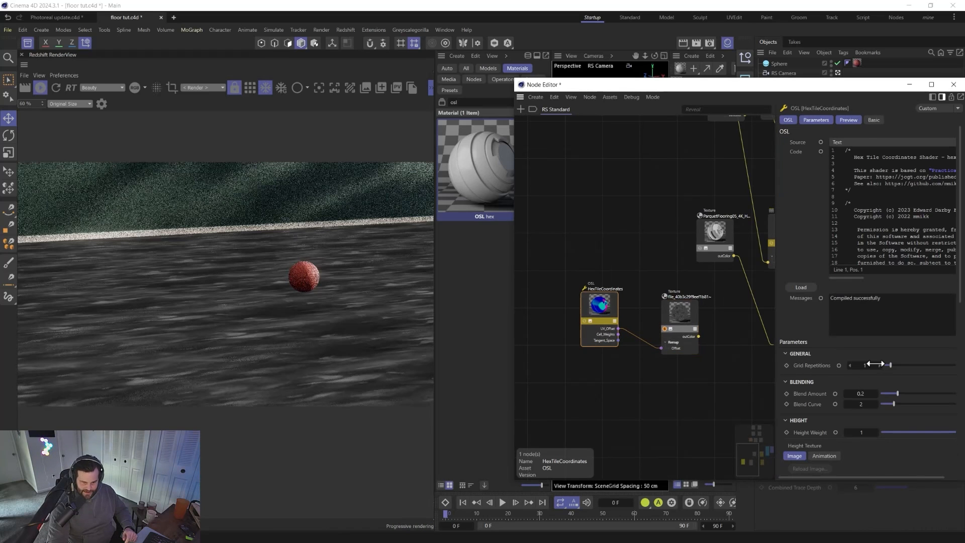
{"action": "left_click", "coordinate": [695, 309]}
{"action": "left_click", "coordinate": [849, 401]}
{"action": "left_click", "coordinate": [879, 402]}
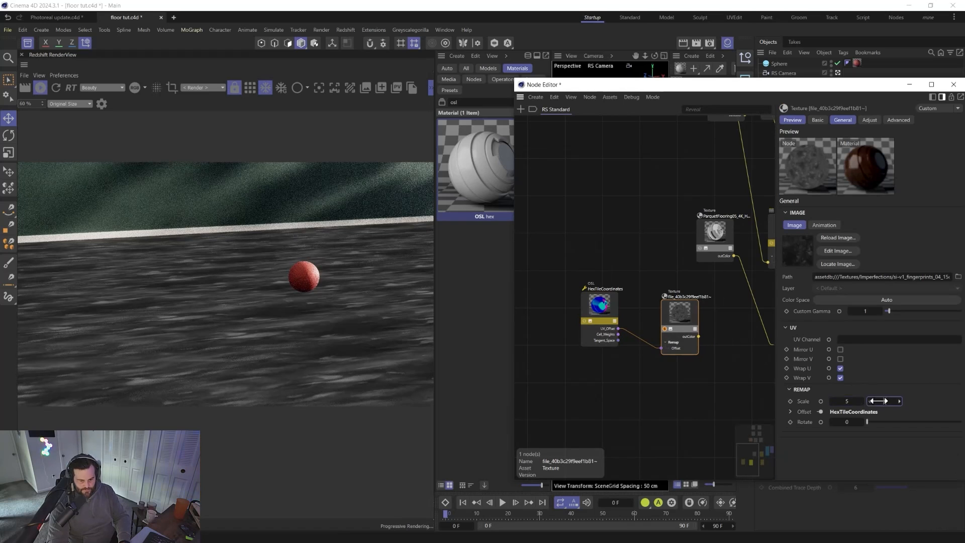
{"action": "type", "text": "1"}
{"action": "left_click", "coordinate": [849, 403]}
{"action": "type", "text": "1"}
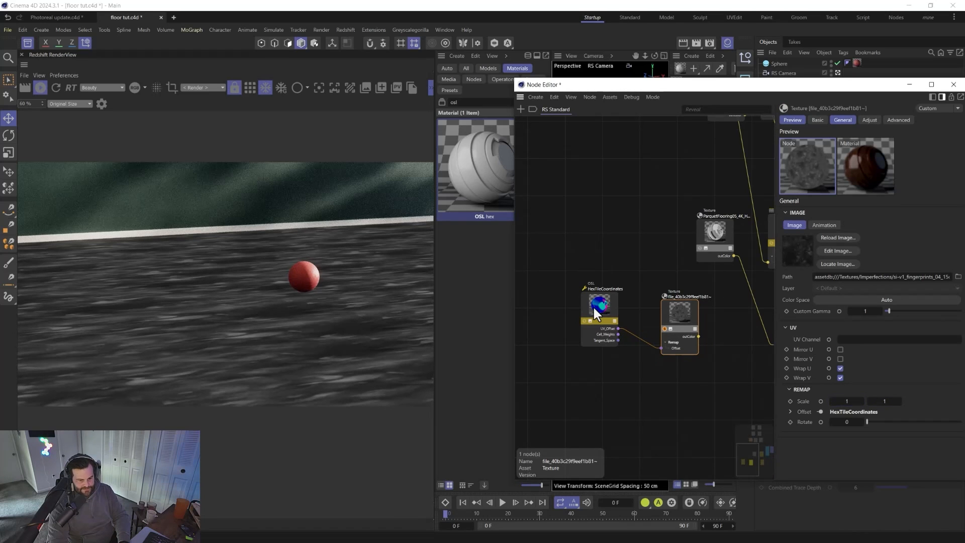
Set the HexTileCoordinates node's Grid Repetitions to 5.
{"action": "left_click", "coordinate": [607, 304]}
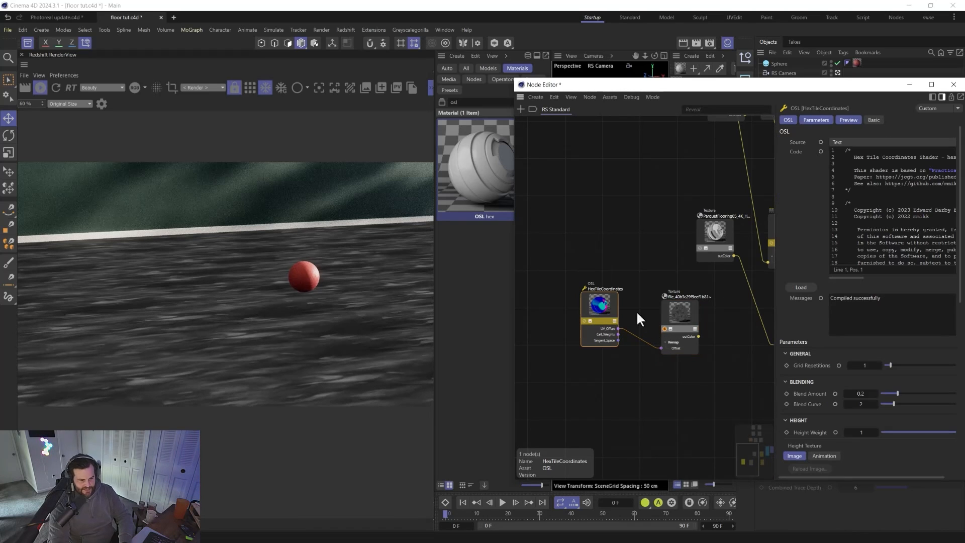
{"action": "double_click", "coordinate": [863, 365]}
{"action": "type", "text": "5"}
{"action": "key", "text": "Return"}
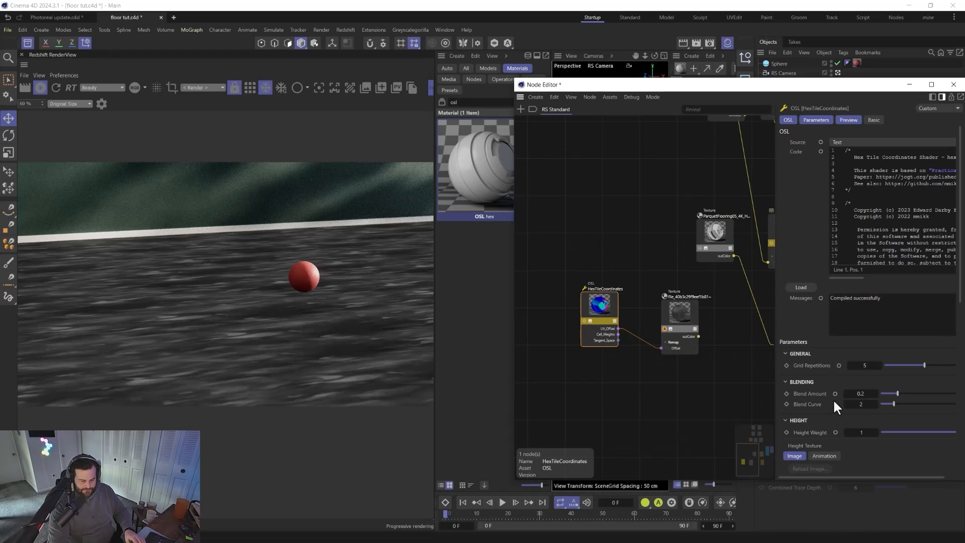
Set the HexTileCoordinates node's Noise Weight to about 0.619 and its Noise Uniform Scale to about 4.
{"action": "scroll", "coordinate": [822, 384], "scroll_direction": "down", "scroll_amount": 5}
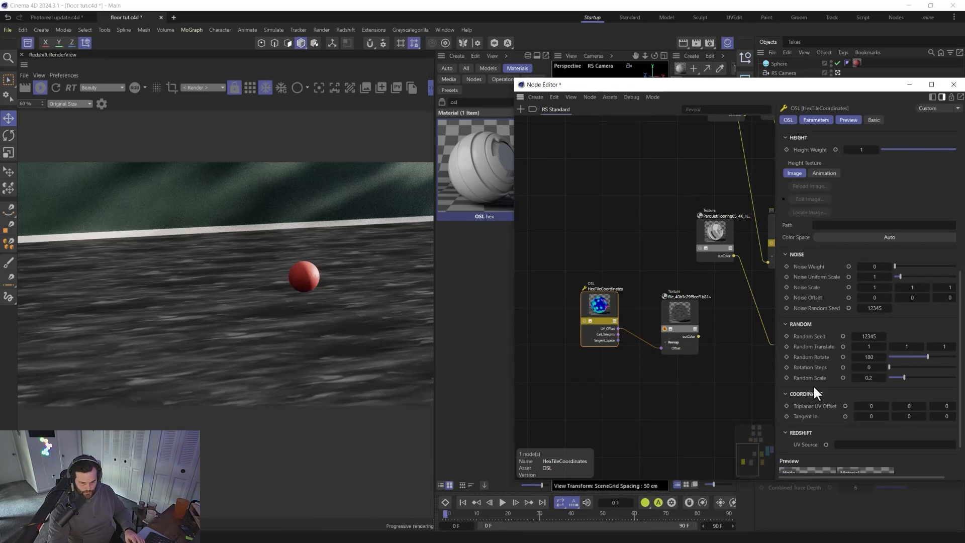
{"action": "scroll", "coordinate": [813, 384], "scroll_direction": "down", "scroll_amount": 2}
{"action": "left_click_drag", "start_coordinate": [916, 216], "coordinate": [939, 216]}
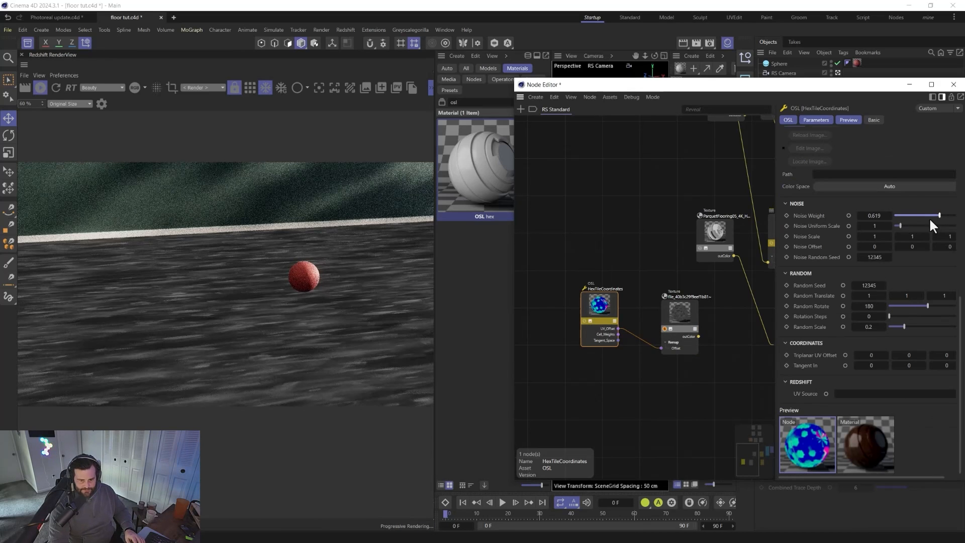
{"action": "left_click", "coordinate": [922, 225]}
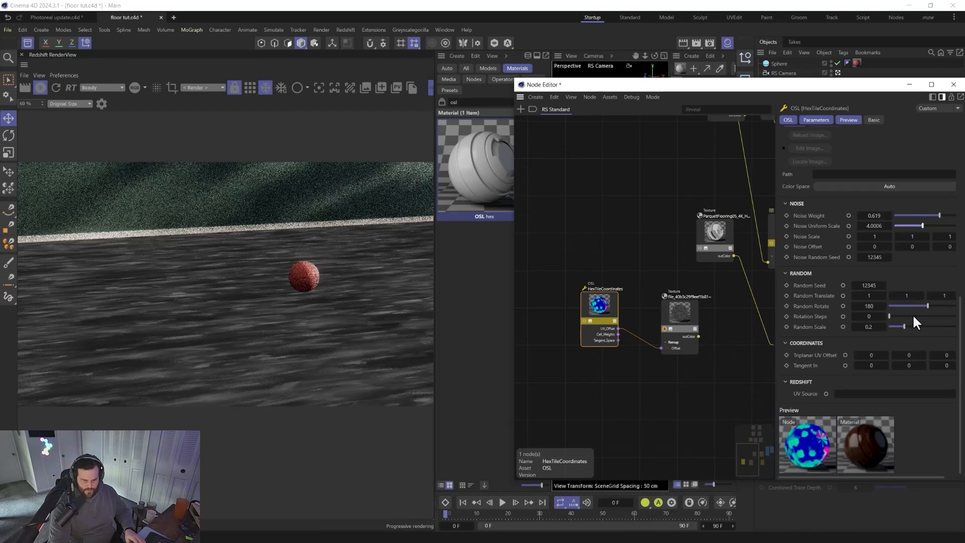
Randomize the hex tiles with Rotation Steps 3, Random Rotate about 346, Random Scale about 0.491 and Random Seed 12366.
{"action": "left_click", "coordinate": [926, 315]}
{"action": "left_click_drag", "start_coordinate": [927, 304], "coordinate": [964, 302]}
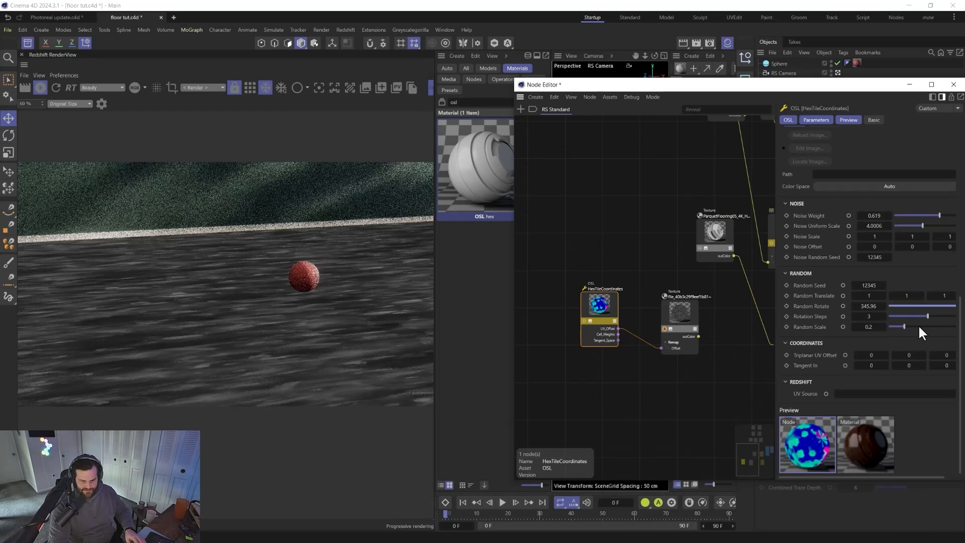
{"action": "left_click", "coordinate": [927, 323]}
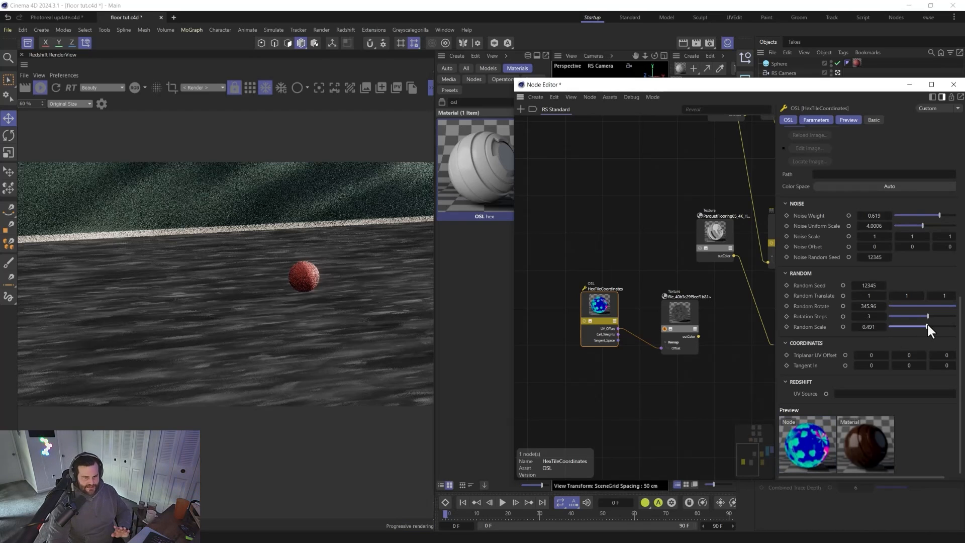
{"action": "left_click_drag", "start_coordinate": [873, 286], "coordinate": [884, 285]}
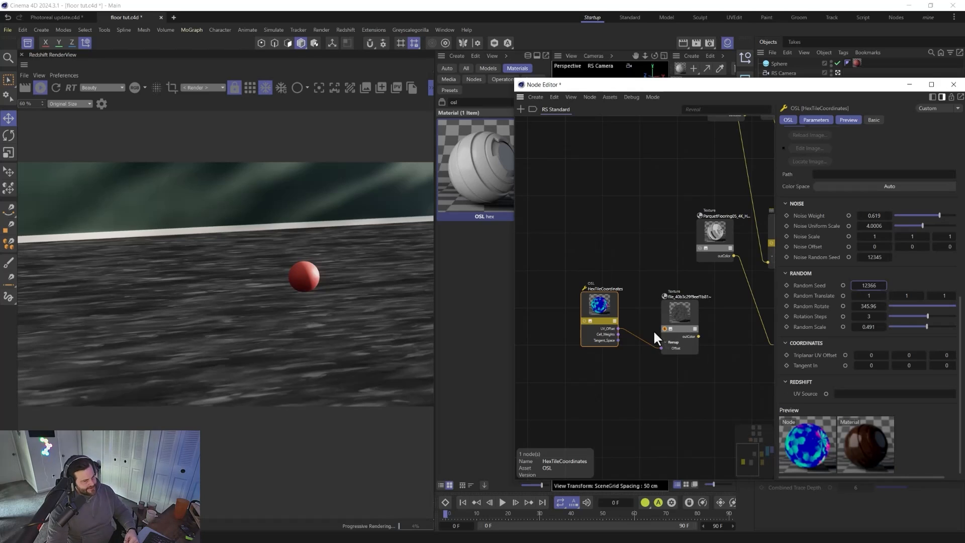
Set the HexTileCoordinates node's Grid Repetitions to 2.
{"action": "left_click", "coordinate": [605, 298]}
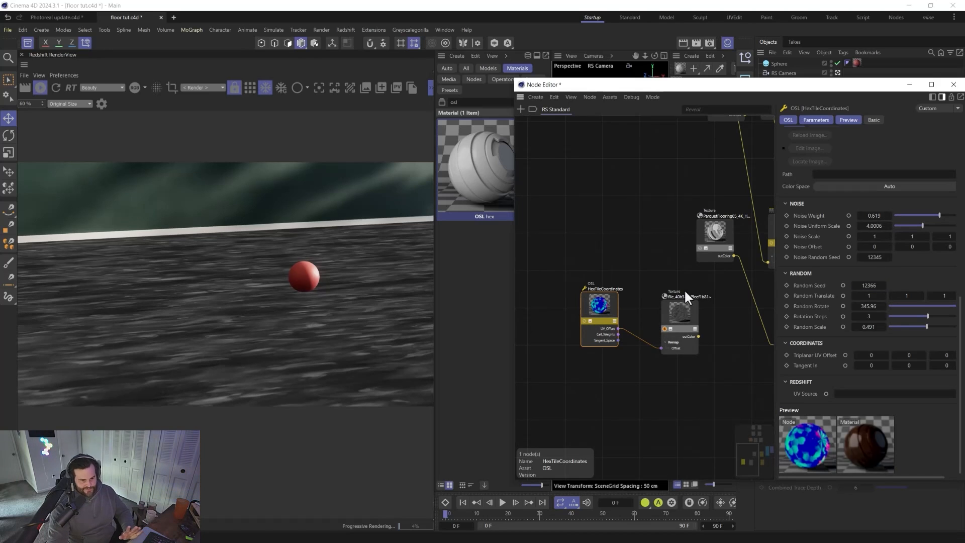
{"action": "scroll", "coordinate": [804, 302], "scroll_direction": "up", "scroll_amount": 3}
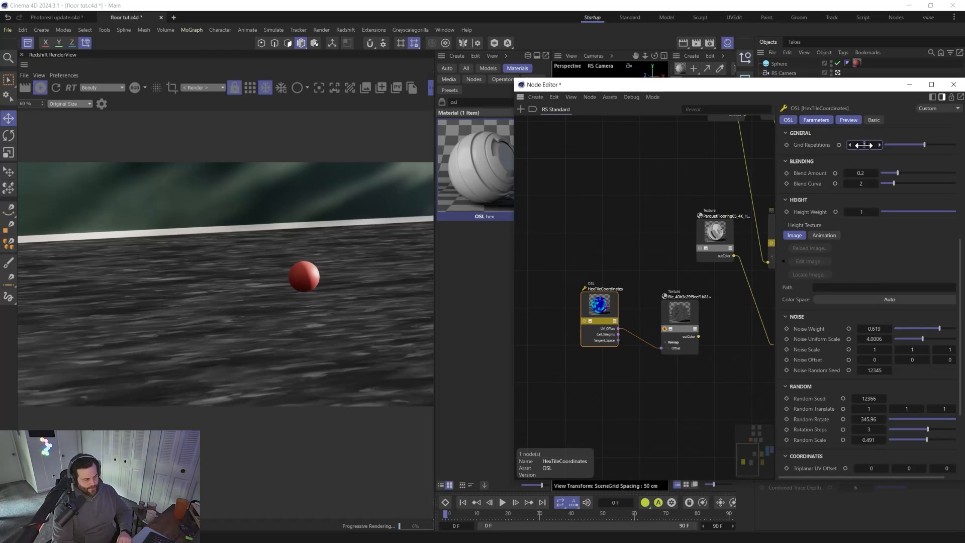
{"action": "left_click_drag", "start_coordinate": [864, 144], "coordinate": [854, 144]}
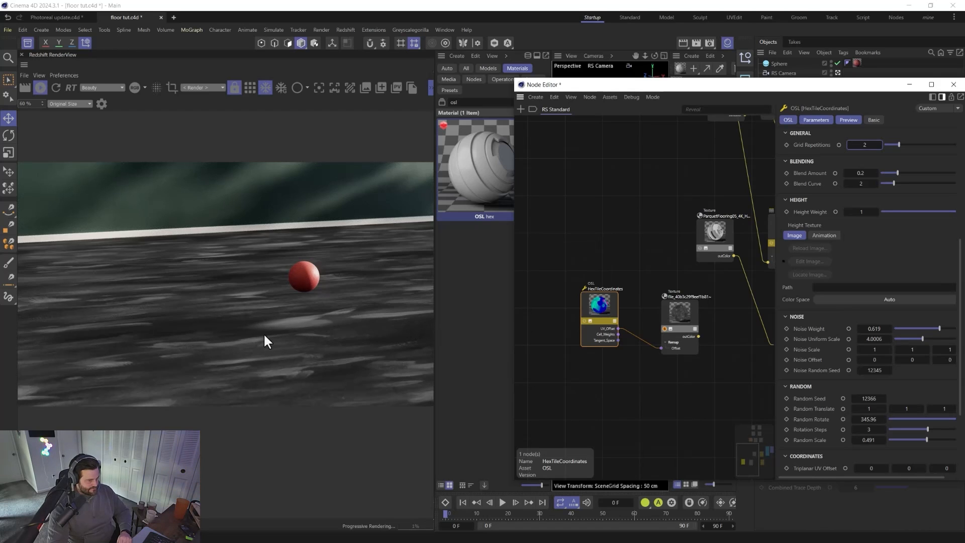
Add a Ramp node beside the fingerprints texture node.
{"action": "left_click", "coordinate": [682, 322]}
{"action": "middle_click_drag", "start_coordinate": [705, 384], "coordinate": [595, 390]}
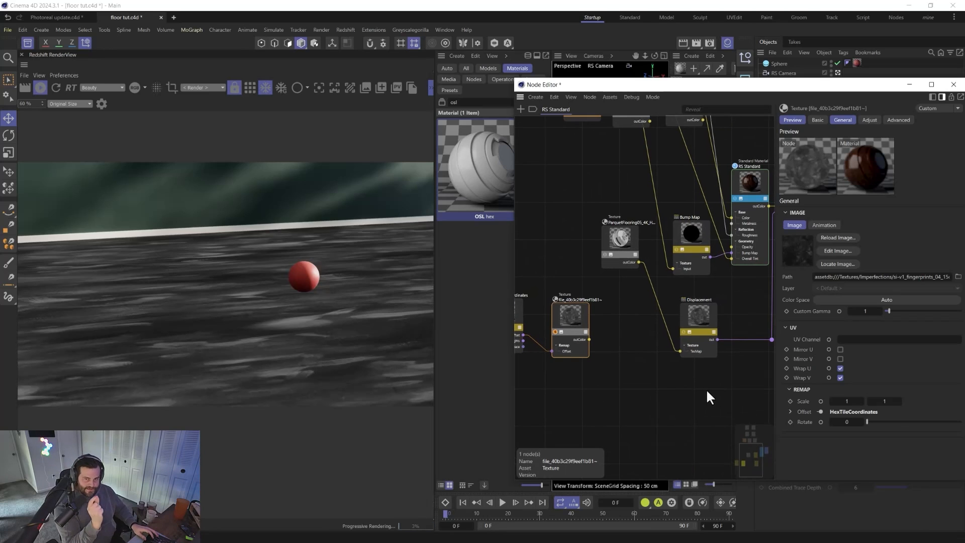
{"action": "key", "text": "shift+c"}
{"action": "type", "text": "r"}
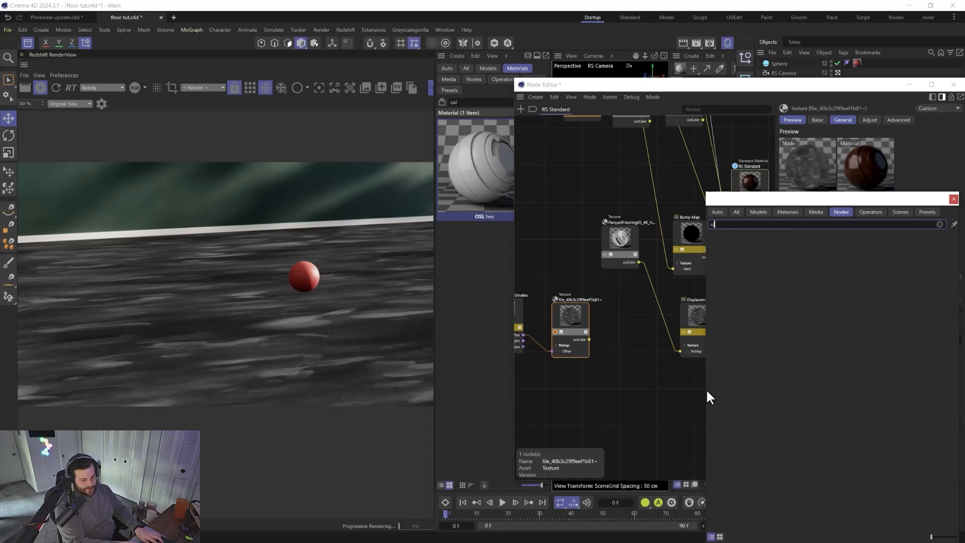
{"action": "type", "text": "amp"}
{"action": "left_click_drag", "start_coordinate": [724, 238], "coordinate": [627, 324]}
{"action": "left_click", "coordinate": [953, 198]}
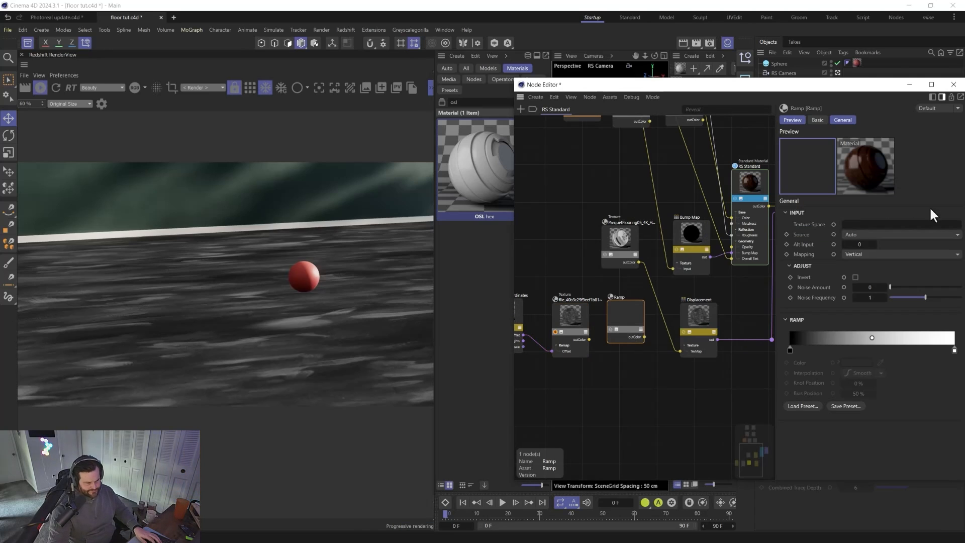
Connect the fingerprints texture to the Ramp's Alt Input and shift the gradient's Bias Position to about 39.83 %.
{"action": "left_click", "coordinate": [617, 320]}
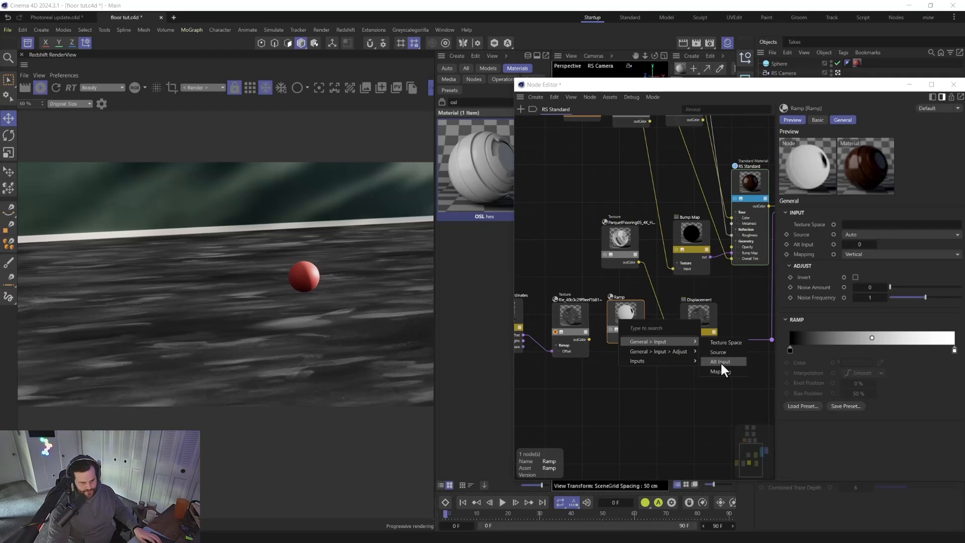
{"action": "left_click", "coordinate": [719, 361]}
{"action": "left_click_drag", "start_coordinate": [589, 339], "coordinate": [607, 347]}
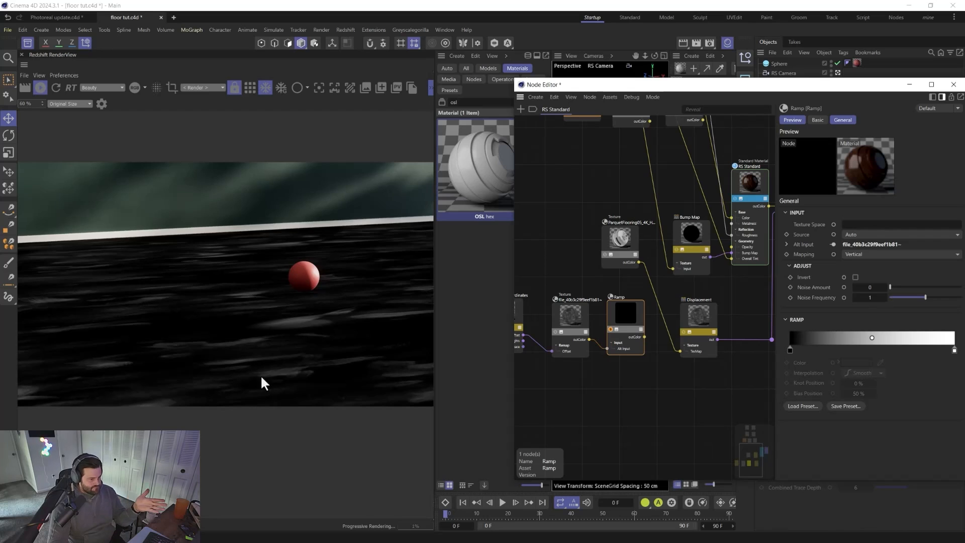
{"action": "left_click_drag", "start_coordinate": [872, 338], "coordinate": [852, 338]}
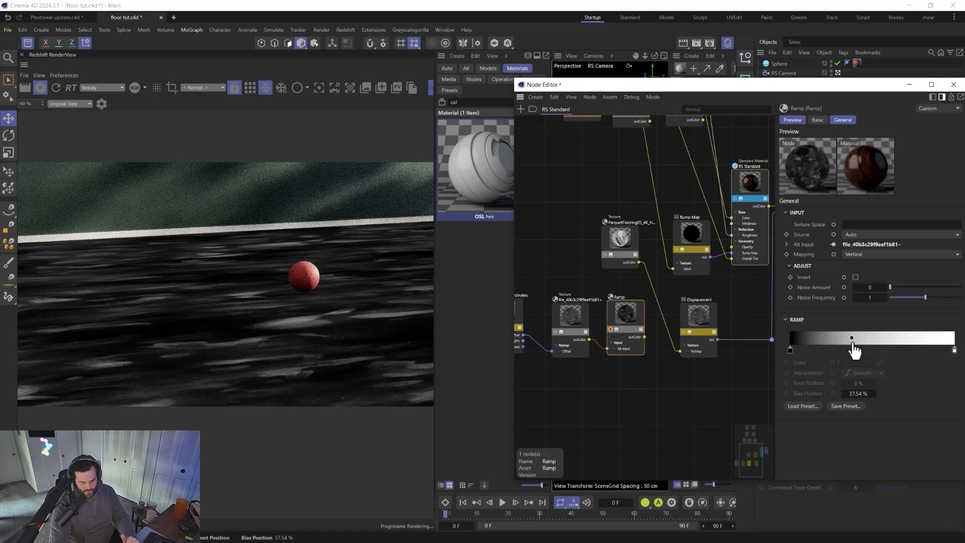
{"action": "left_click_drag", "start_coordinate": [851, 338], "coordinate": [856, 338]}
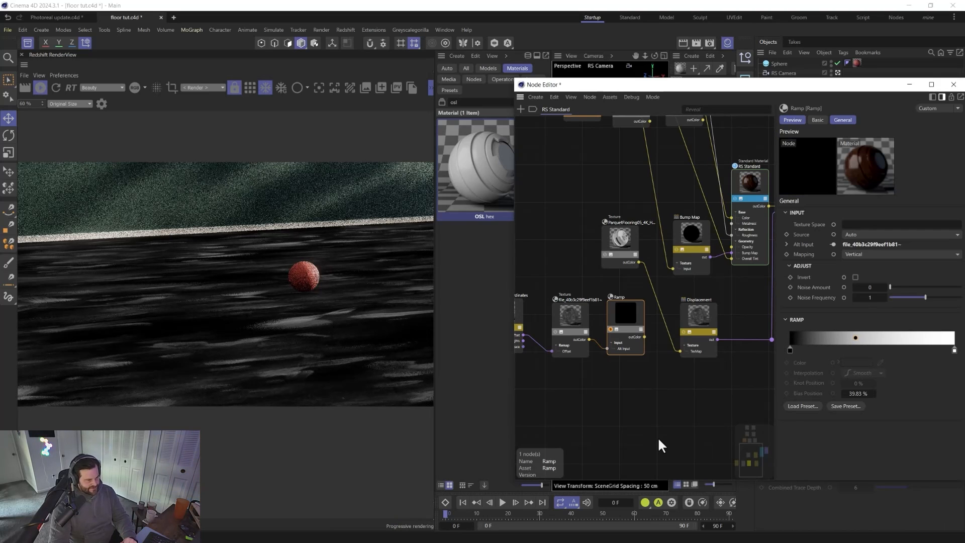
Set the HexTileCoordinates node's Noise Weight to 0 and its Random Rotate to 360.
{"action": "left_click", "coordinate": [519, 307]}
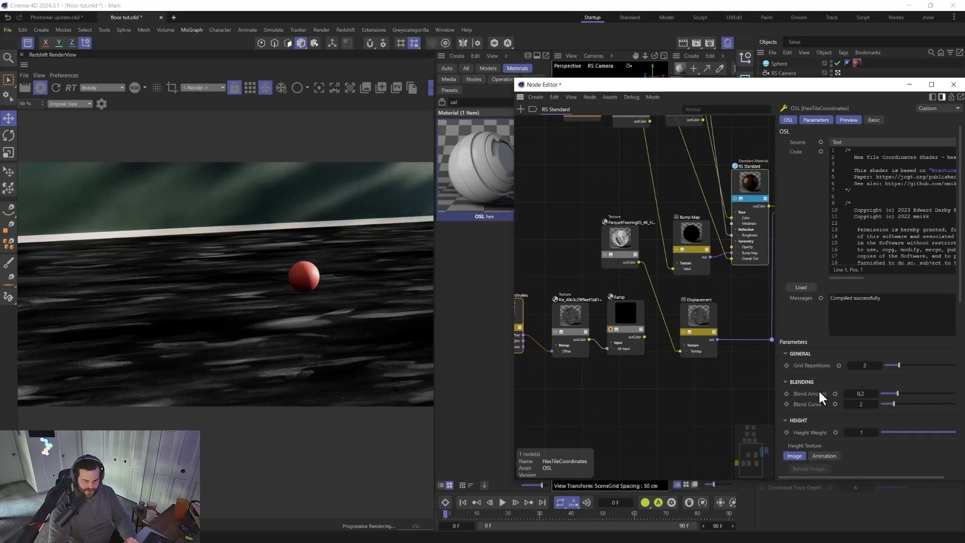
{"action": "scroll", "coordinate": [819, 392], "scroll_direction": "down", "scroll_amount": 3}
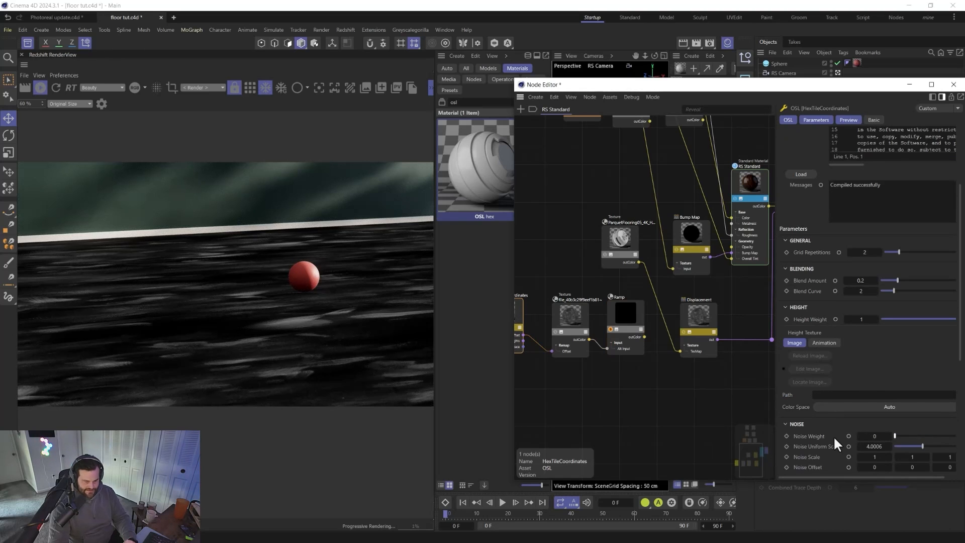
{"action": "scroll", "coordinate": [833, 436], "scroll_direction": "down", "scroll_amount": 2}
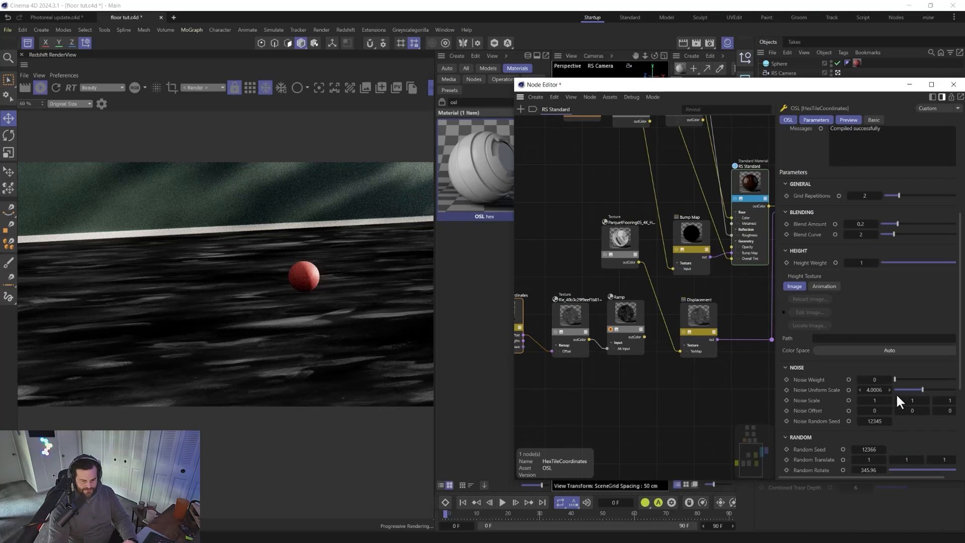
{"action": "scroll", "coordinate": [834, 433], "scroll_direction": "down", "scroll_amount": 3}
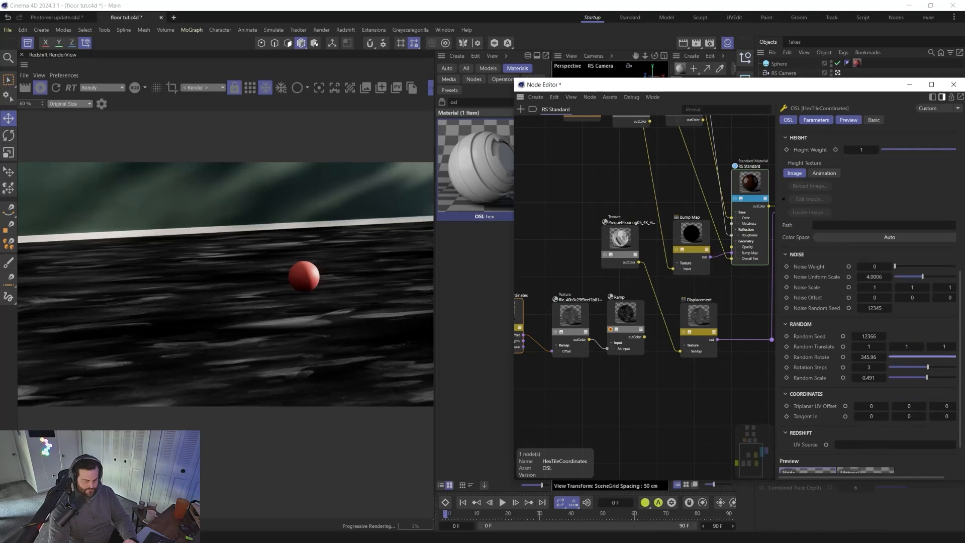
{"action": "left_click_drag", "start_coordinate": [868, 357], "coordinate": [892, 357]}
{"action": "double_click", "coordinate": [868, 357]}
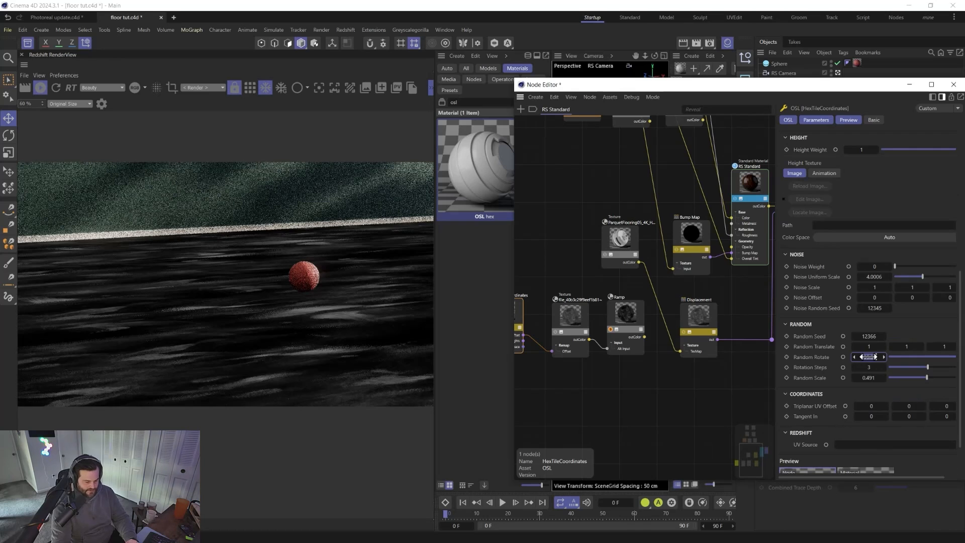
{"action": "type", "text": "360"}
{"action": "key", "text": "Return"}
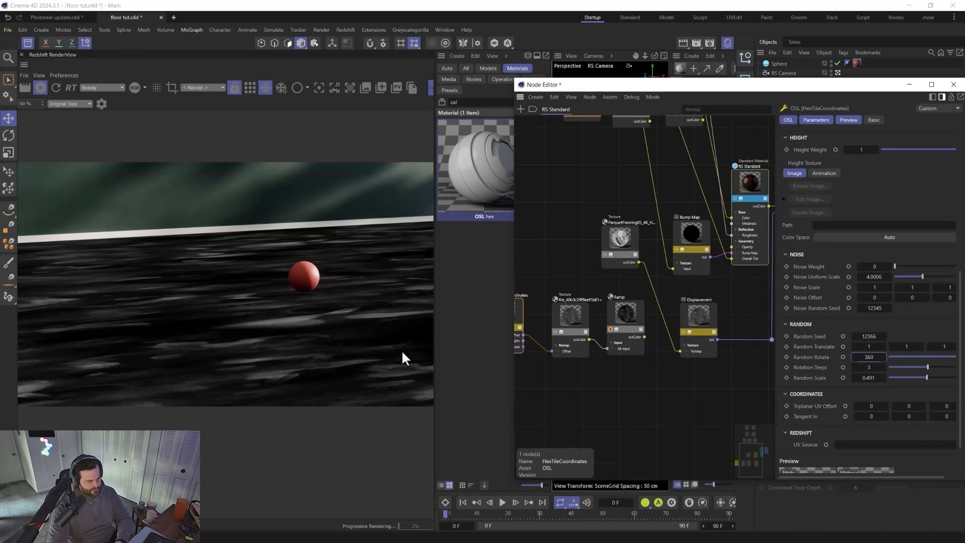
Connect the Ramp's output color to the Coat Roughness input of the RS Standard material.
{"action": "left_click", "coordinate": [628, 311]}
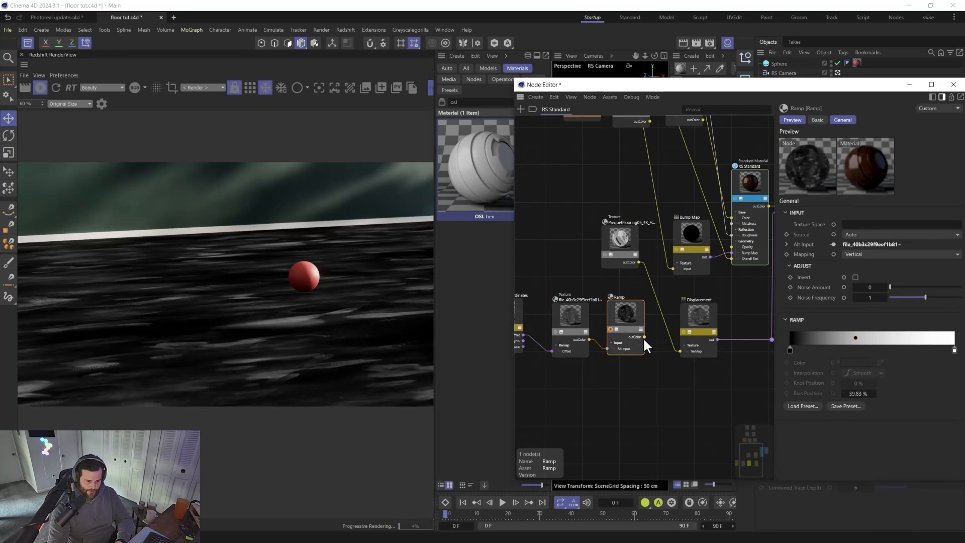
{"action": "left_click_drag", "start_coordinate": [644, 337], "coordinate": [749, 183]}
{"action": "mouse_move", "coordinate": [812, 268]}
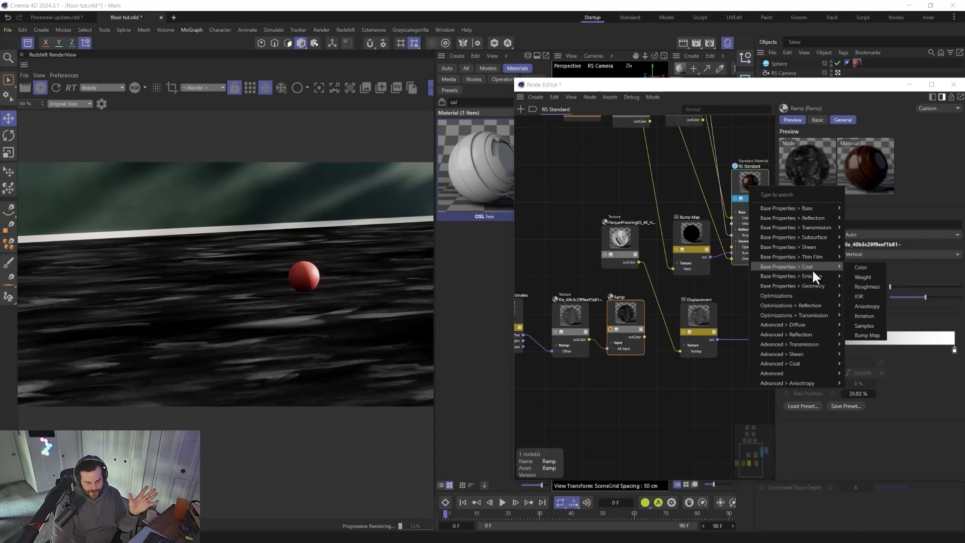
{"action": "key", "text": "Escape"}
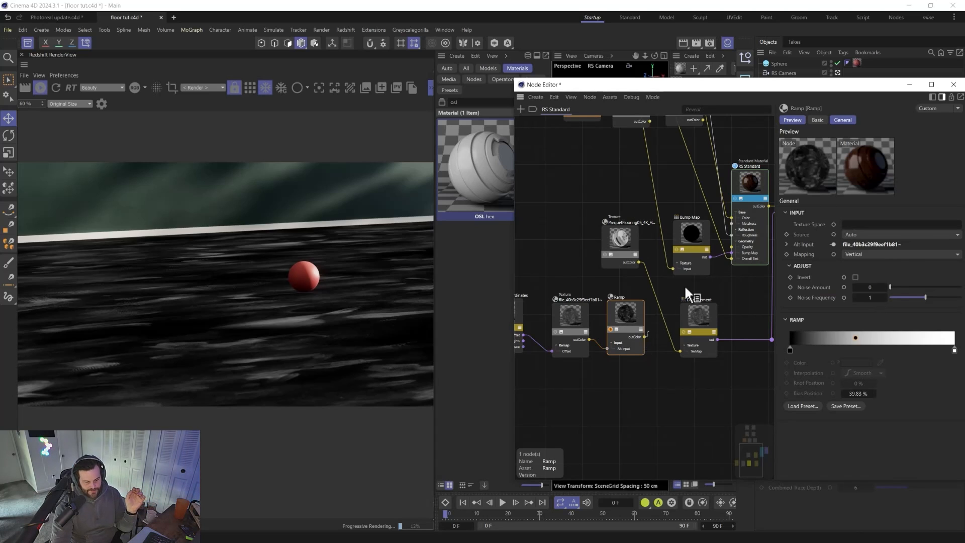
{"action": "left_click", "coordinate": [751, 187]}
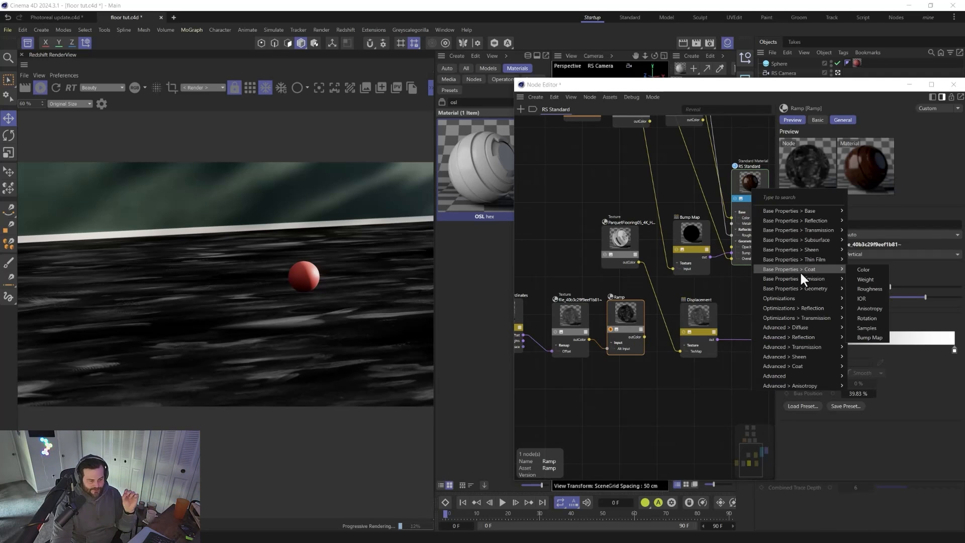
{"action": "left_click", "coordinate": [873, 287]}
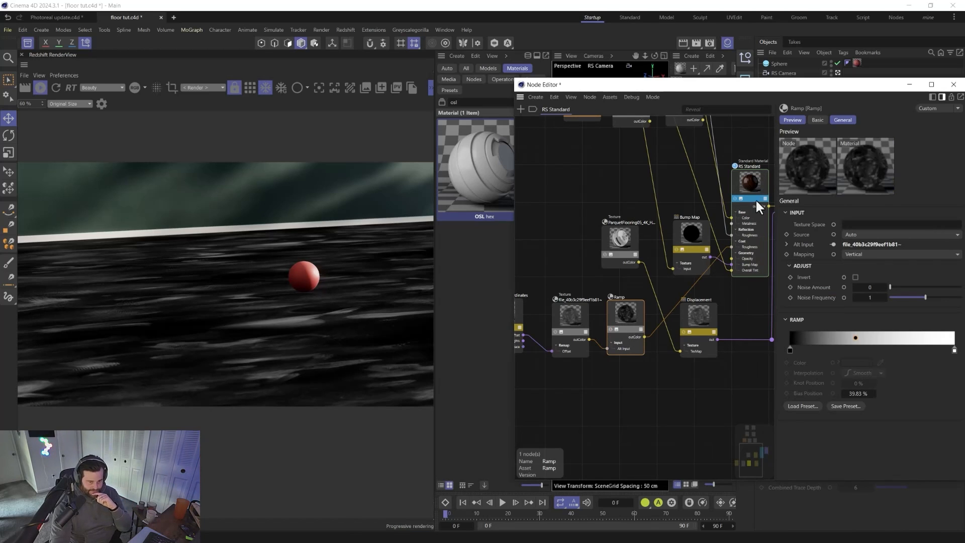
Refresh the Redshift render and set the RS Standard material's Coat Weight to 1.
{"action": "left_click", "coordinate": [751, 224]}
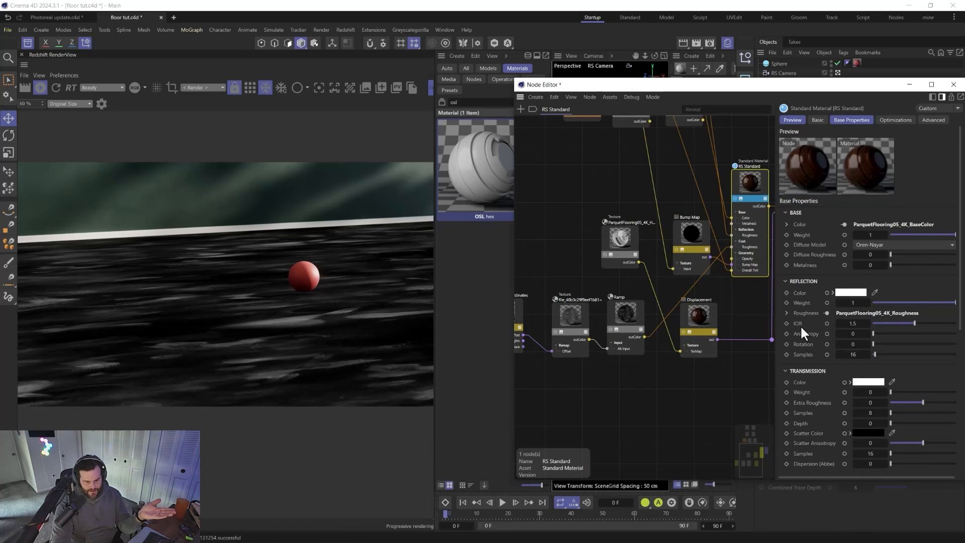
{"action": "scroll", "coordinate": [800, 324], "scroll_direction": "down", "scroll_amount": 5}
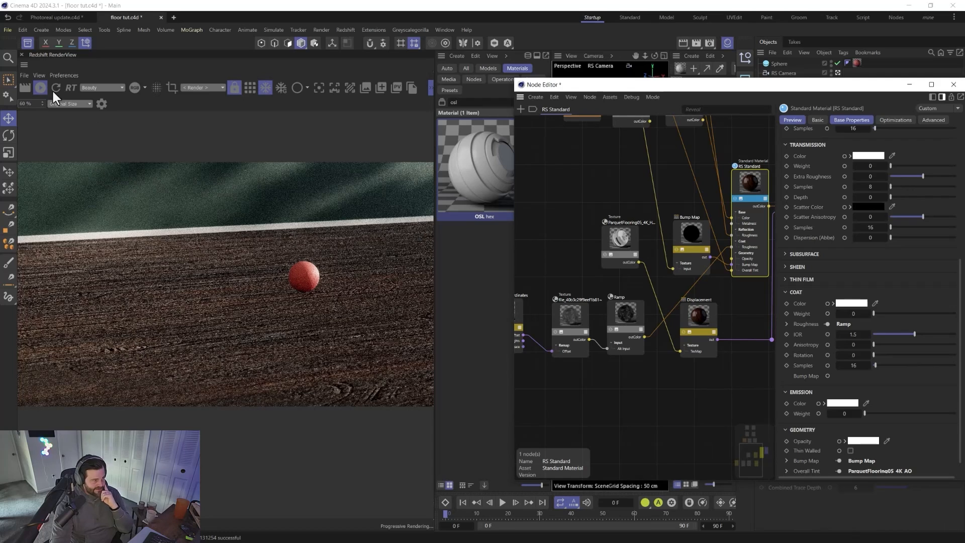
{"action": "left_click", "coordinate": [55, 87]}
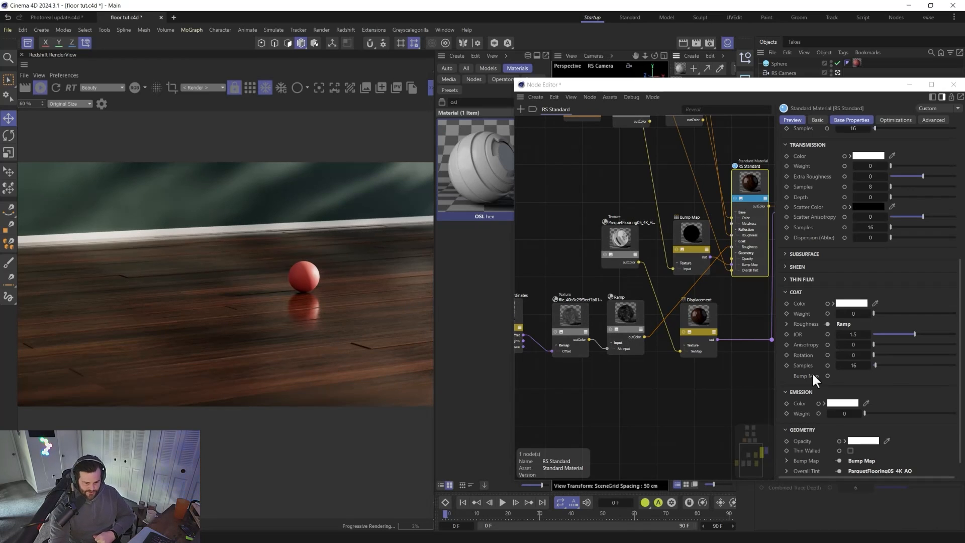
{"action": "double_click", "coordinate": [852, 315]}
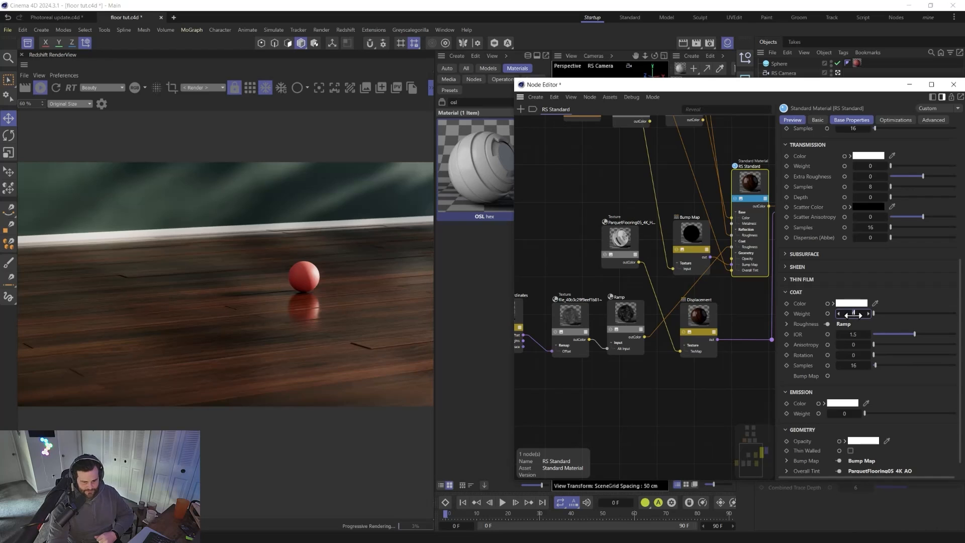
{"action": "type", "text": "1"}
{"action": "key", "text": "Return"}
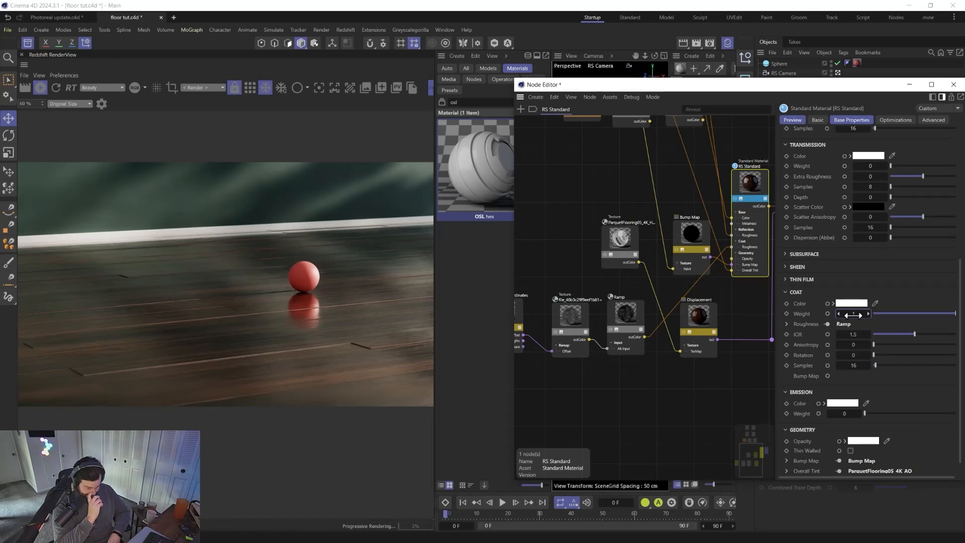
Try the coat without the Ramp connected to Coat Roughness, and undo the disconnection.
{"action": "left_click", "coordinate": [669, 310]}
{"action": "key", "text": "Delete"}
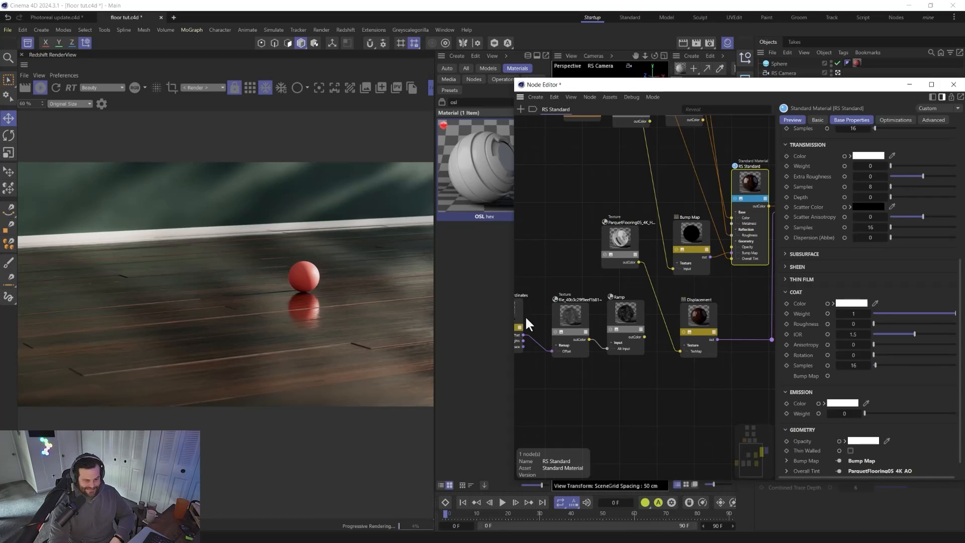
{"action": "left_click", "coordinate": [638, 328]}
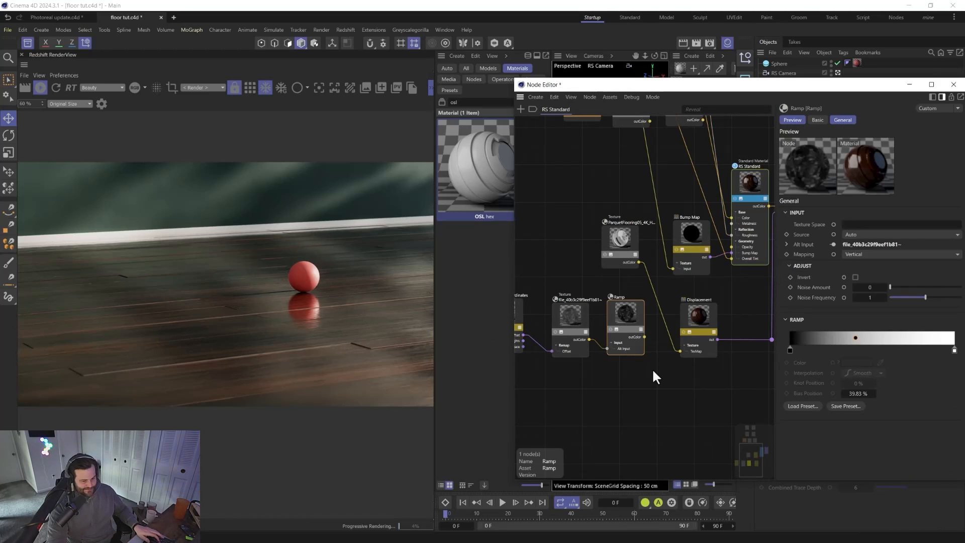
{"action": "key", "text": "ctrl+z"}
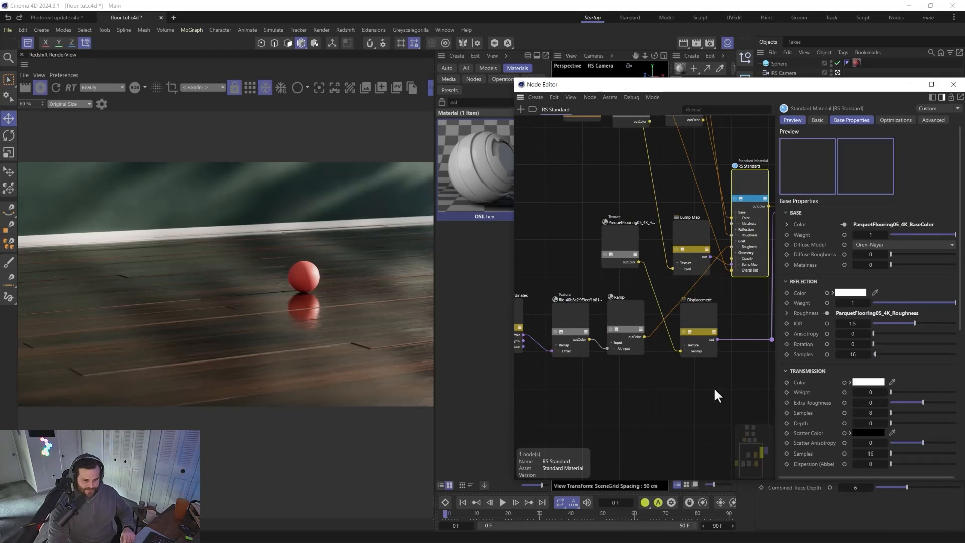
Set the RS Standard material's Coat IOR to 2 and refresh the Redshift render.
{"action": "scroll", "coordinate": [804, 372], "scroll_direction": "down", "scroll_amount": 5}
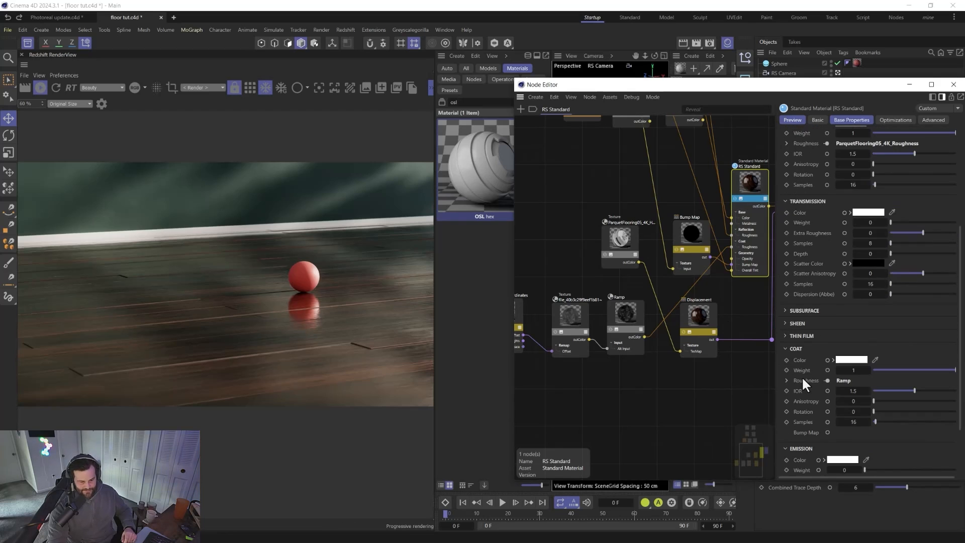
{"action": "double_click", "coordinate": [846, 390]}
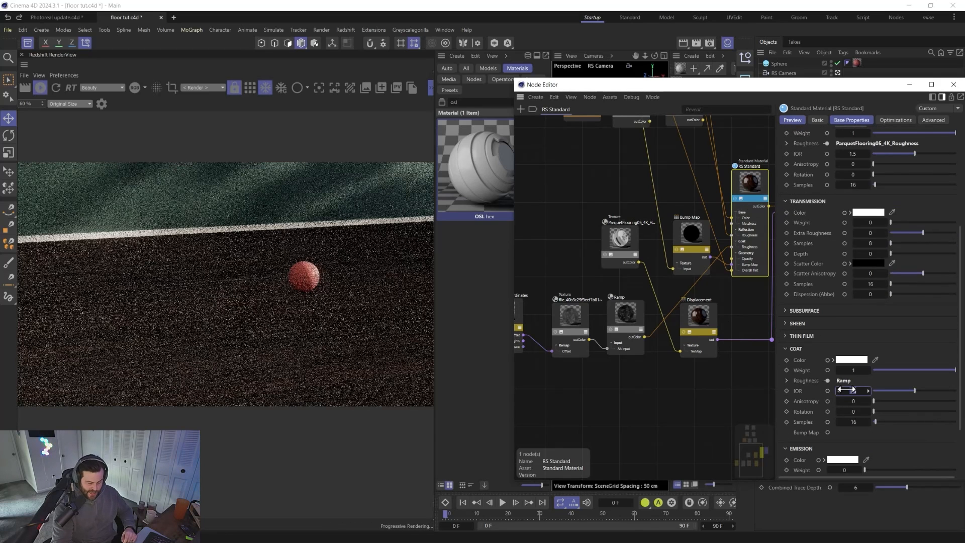
{"action": "type", "text": "2"}
{"action": "key", "text": "Return"}
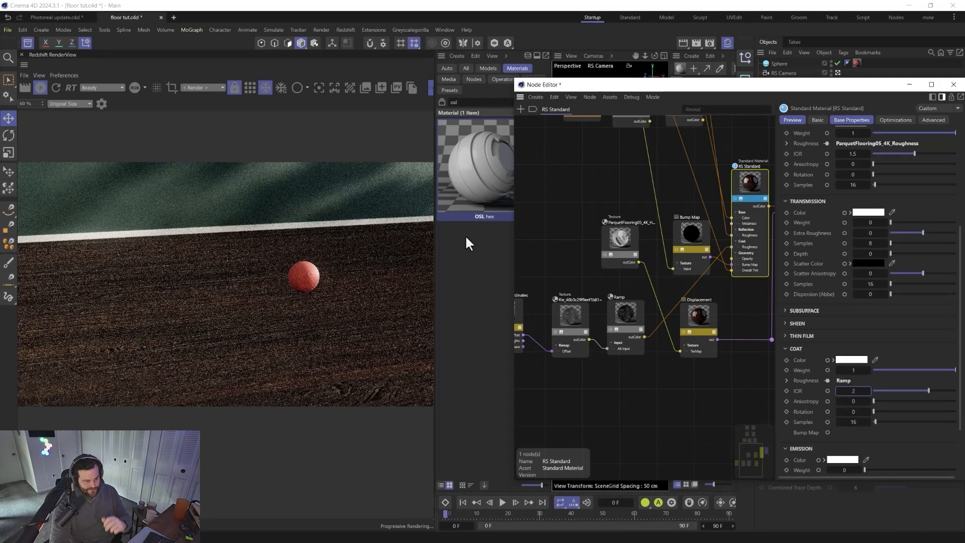
{"action": "left_click", "coordinate": [60, 83]}
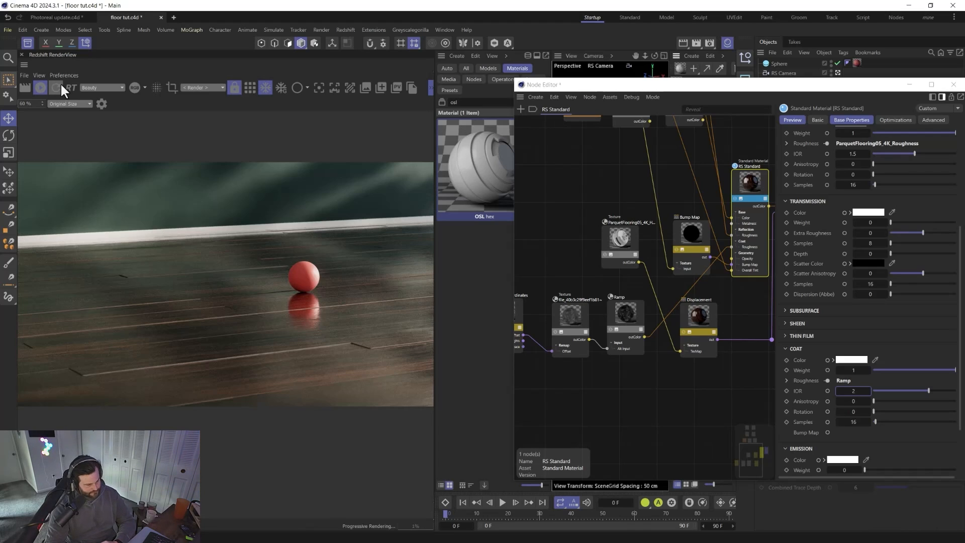
{"action": "left_click", "coordinate": [799, 391]}
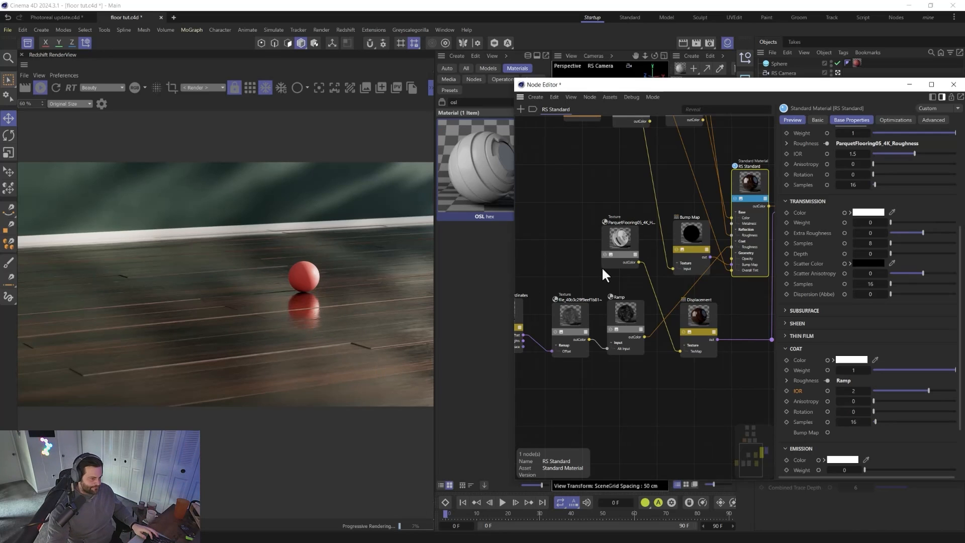
{"action": "scroll", "coordinate": [658, 409], "scroll_direction": "down", "scroll_amount": 3}
{"action": "scroll", "coordinate": [655, 409], "scroll_direction": "up", "scroll_amount": 5}
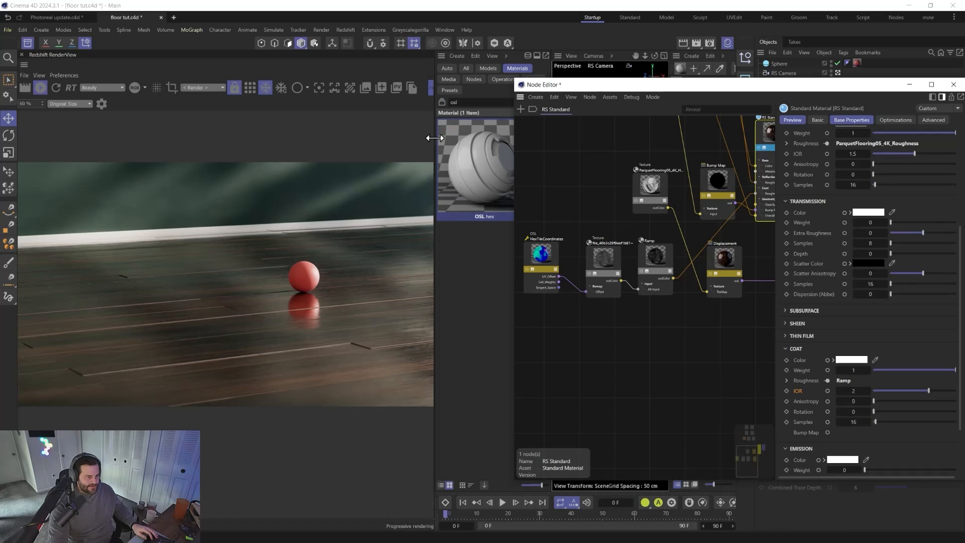
Enlarge the Asset Browser and search its media assets for "imperfec".
{"action": "left_click_drag", "start_coordinate": [434, 142], "coordinate": [330, 142]}
{"action": "left_click", "coordinate": [440, 67]}
{"action": "left_click_drag", "start_coordinate": [371, 91], "coordinate": [326, 88]}
{"action": "type", "text": "imperfec"}
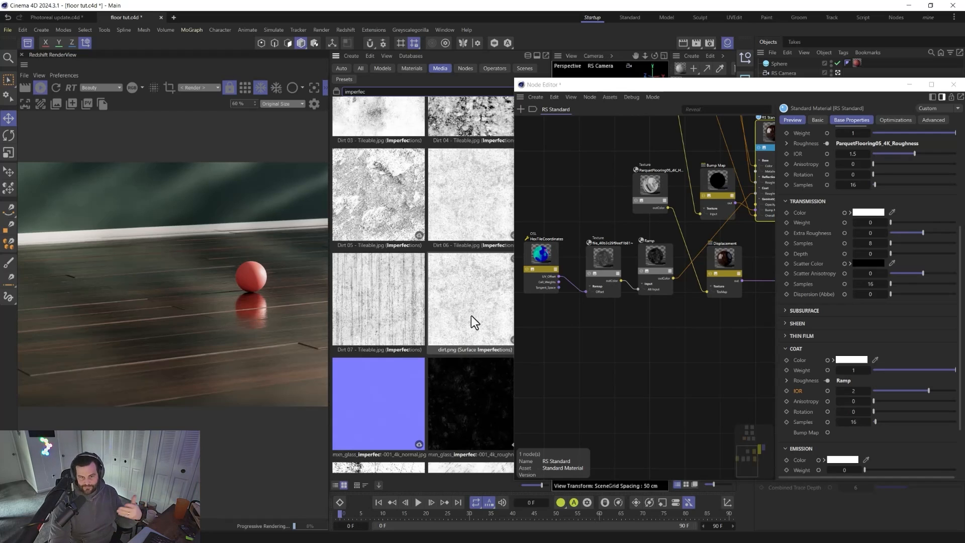
Add the si-v1_scratches_04_10cm.png texture to the node graph, below the existing fingerprint texture.
{"action": "scroll", "coordinate": [471, 314], "scroll_direction": "down", "scroll_amount": 6}
{"action": "scroll", "coordinate": [466, 326], "scroll_direction": "down", "scroll_amount": 10}
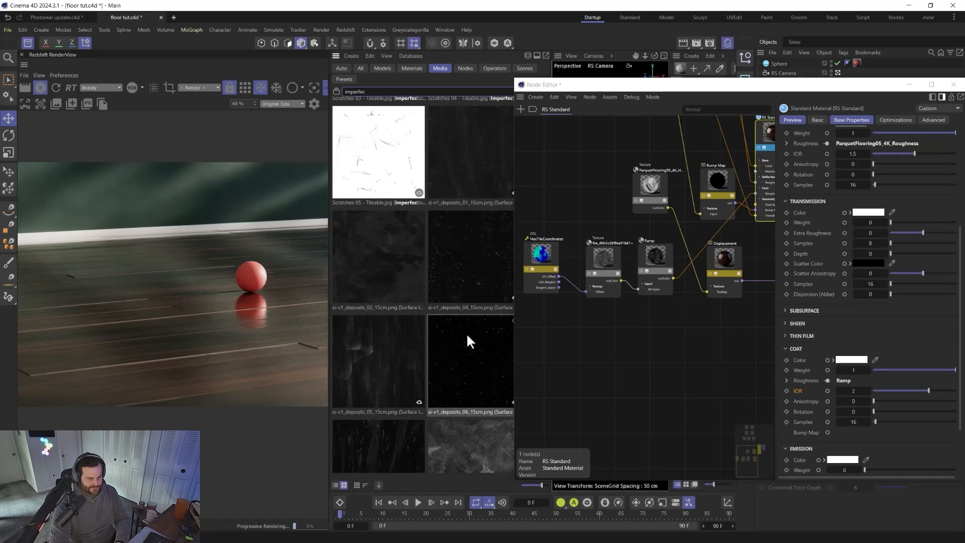
{"action": "scroll", "coordinate": [467, 352], "scroll_direction": "down", "scroll_amount": 10}
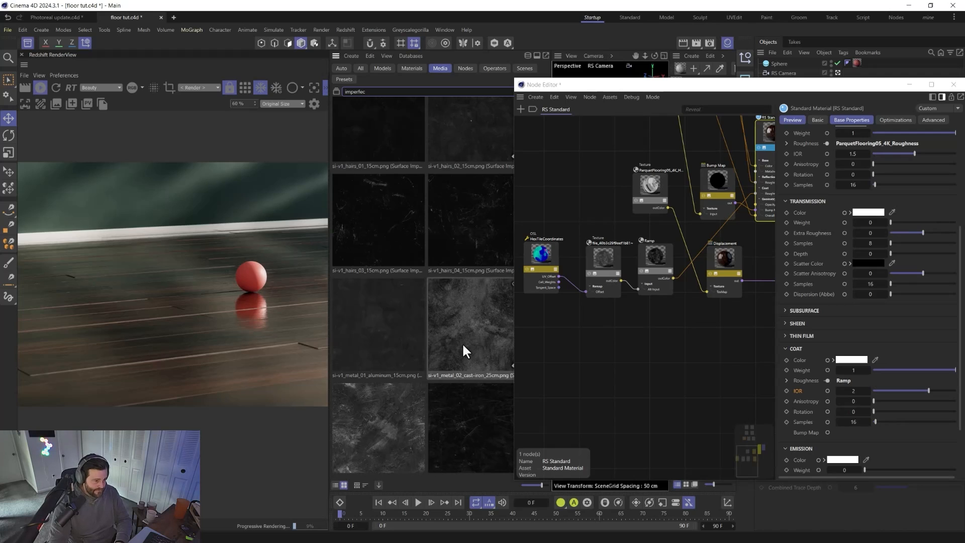
{"action": "scroll", "coordinate": [463, 342], "scroll_direction": "down", "scroll_amount": 3}
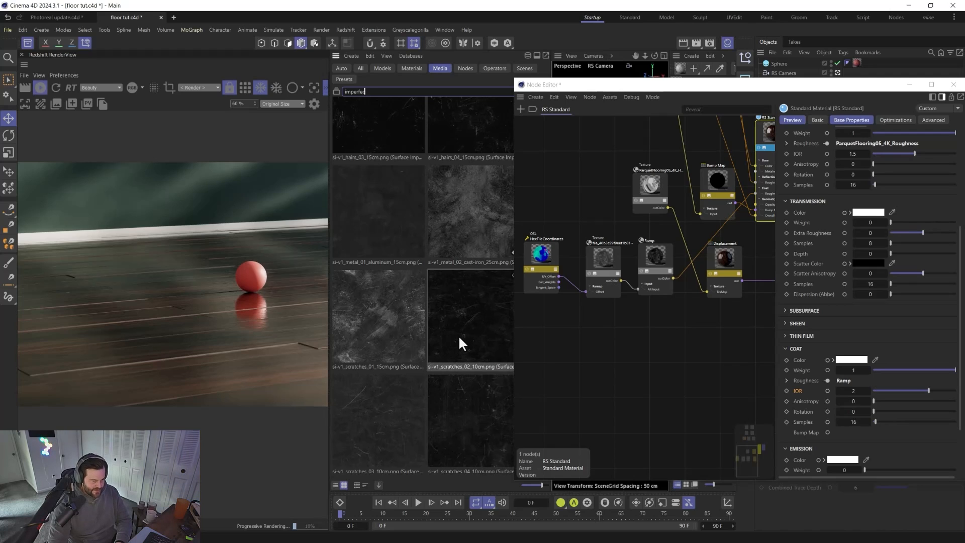
{"action": "scroll", "coordinate": [458, 334], "scroll_direction": "down", "scroll_amount": 2}
{"action": "left_click", "coordinate": [467, 351]}
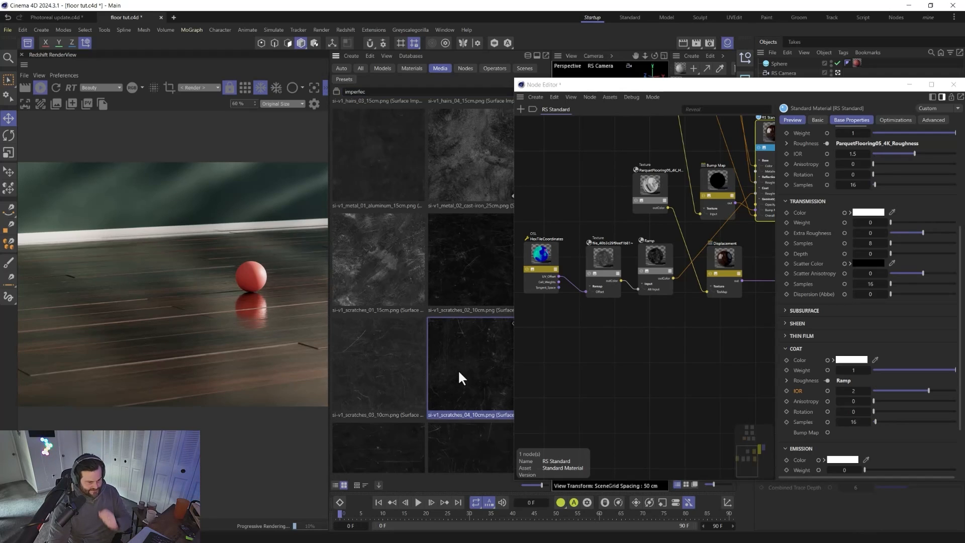
{"action": "left_click_drag", "start_coordinate": [458, 372], "coordinate": [589, 360]}
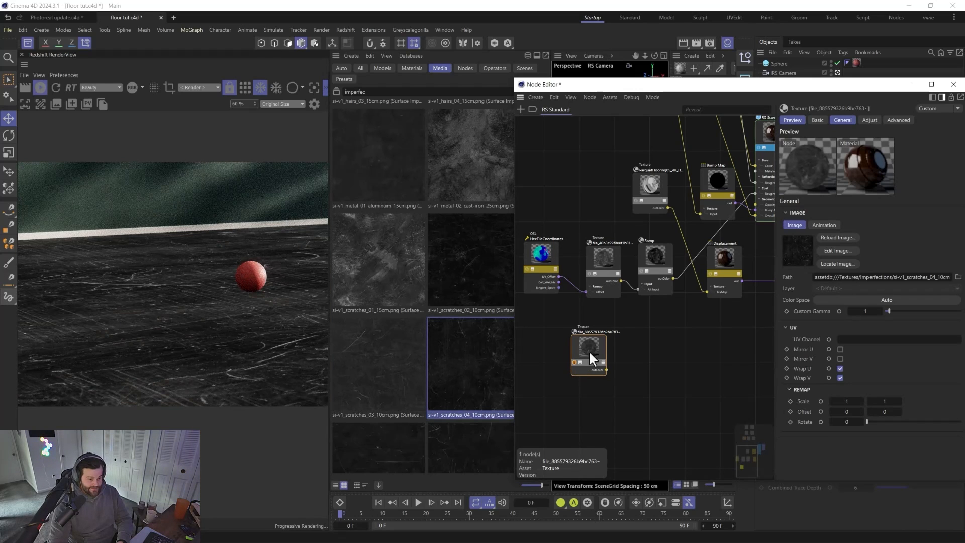
{"action": "left_click_drag", "start_coordinate": [589, 351], "coordinate": [609, 345]}
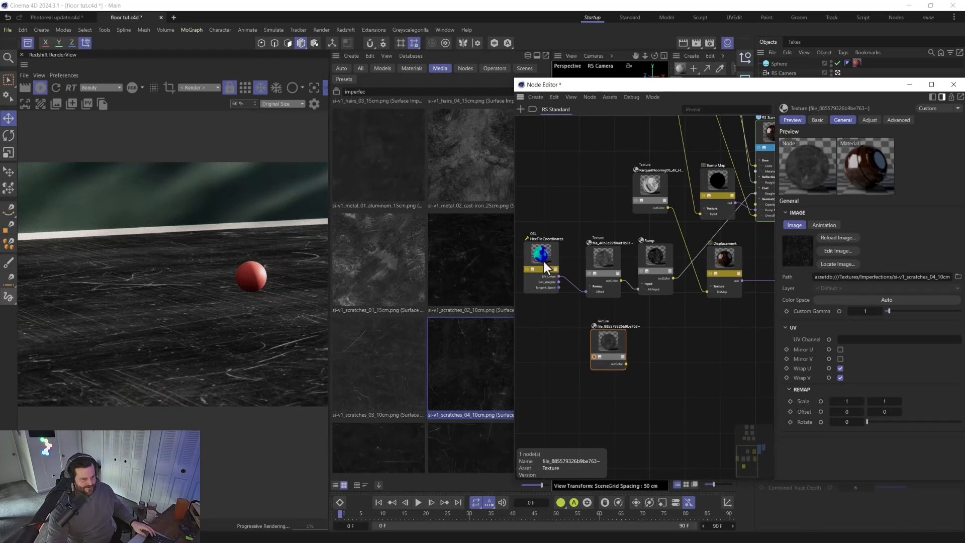
Duplicate the HexTileCoordinates OSL node beside the new scratches texture.
{"action": "left_click_drag", "start_coordinate": [543, 259], "coordinate": [554, 243]}
{"action": "key", "text": "ctrl+c"}
{"action": "key", "text": "ctrl+v"}
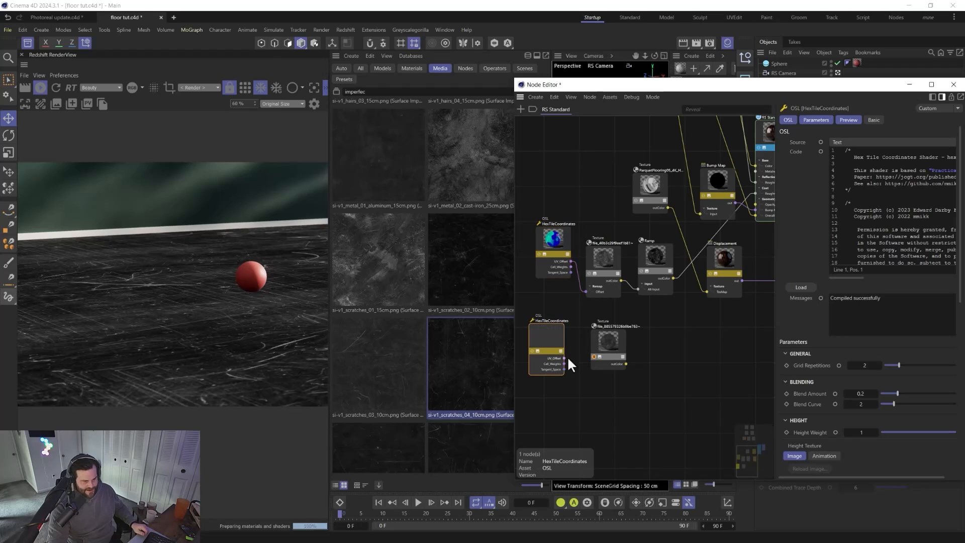
Connect the duplicated HexTileCoordinates' UV offset to the scratches texture's Remap Offset, and set its Grid Repetitions to 3.
{"action": "left_click", "coordinate": [608, 340]}
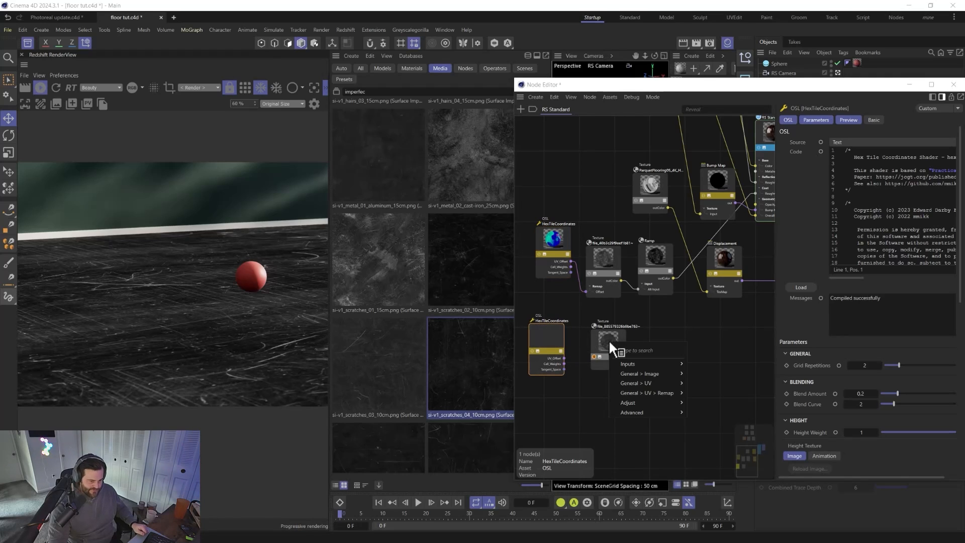
{"action": "mouse_move", "coordinate": [649, 392]}
{"action": "left_click", "coordinate": [701, 401]}
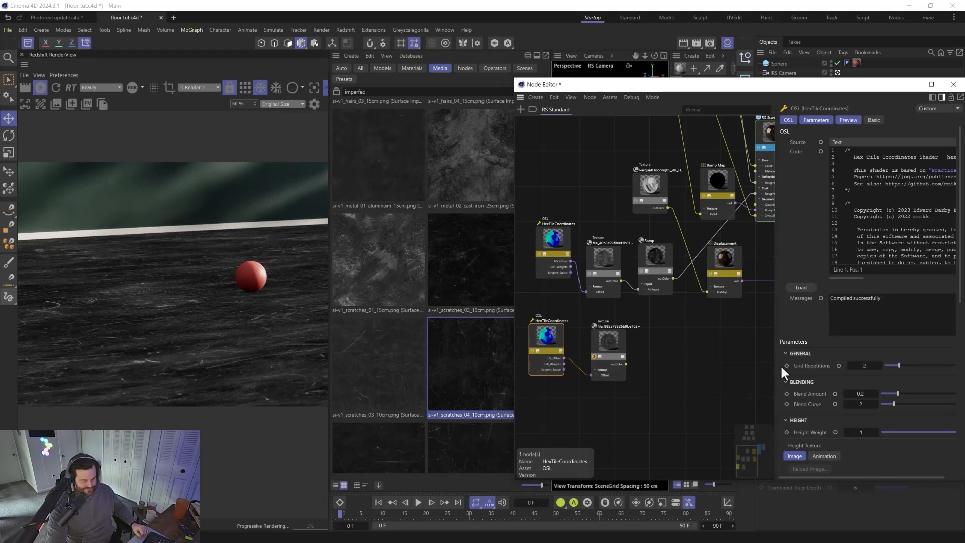
{"action": "left_click_drag", "start_coordinate": [864, 366], "coordinate": [871, 365]}
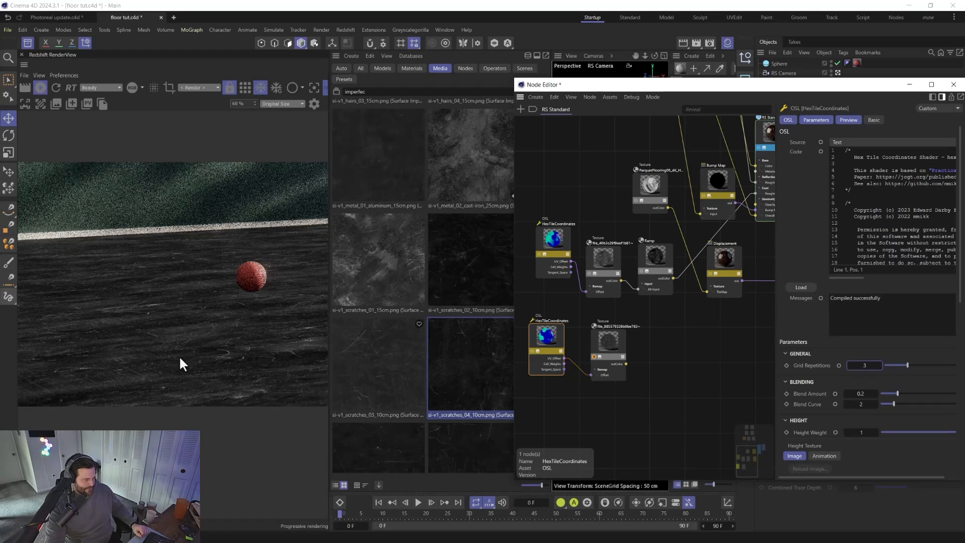
Add a Ramp node with the scratches texture's color feeding its Alt Input, and solo the Ramp in the render.
{"action": "left_click", "coordinate": [662, 351]}
{"action": "key", "text": "shift+c"}
{"action": "type", "text": "ramp"}
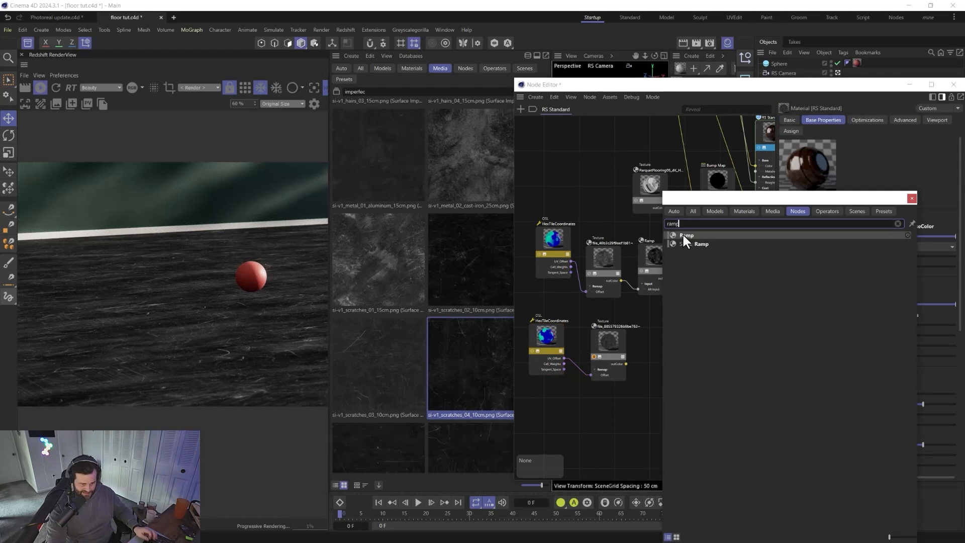
{"action": "left_click_drag", "start_coordinate": [682, 234], "coordinate": [645, 331]}
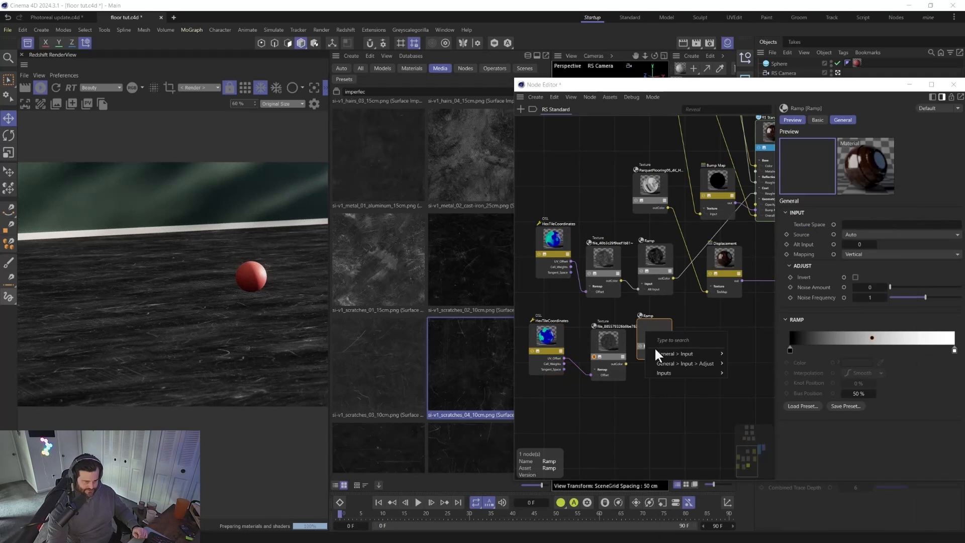
{"action": "left_click", "coordinate": [735, 369]}
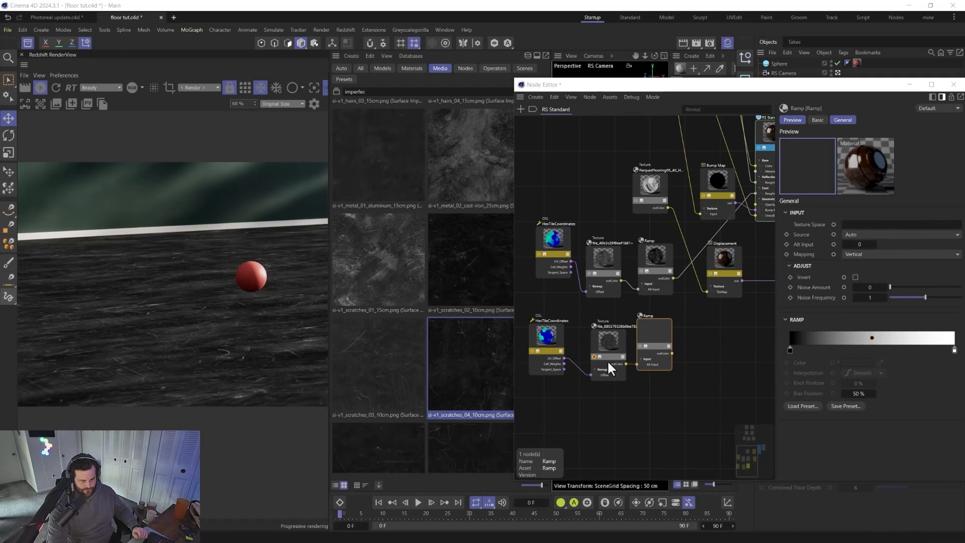
{"action": "left_click", "coordinate": [639, 346]}
{"action": "left_click_drag", "start_coordinate": [654, 342], "coordinate": [657, 353]}
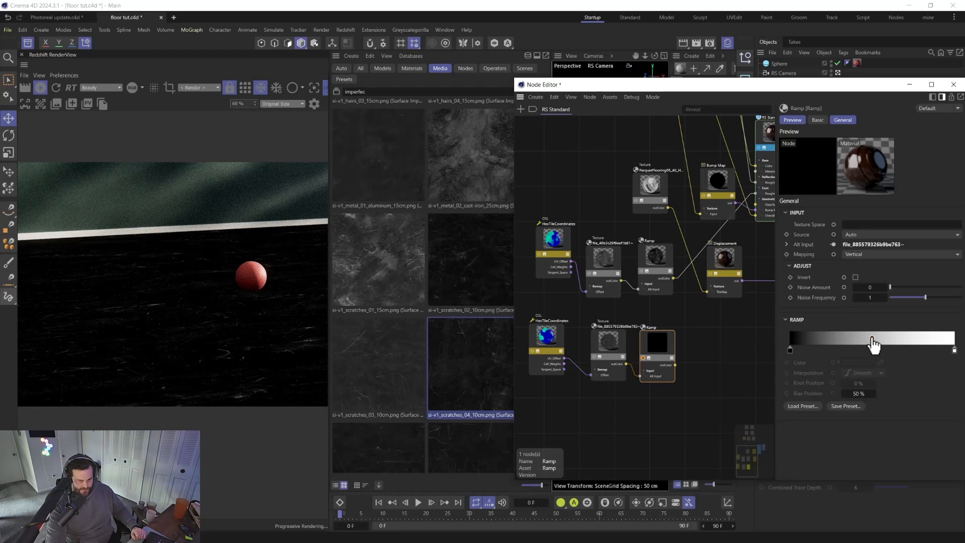
Adjust the scratches Ramp to a black knot at about 0.86 %, a white knot at about 85.67 % and a 49.16 % bias.
{"action": "left_click_drag", "start_coordinate": [872, 339], "coordinate": [857, 338]}
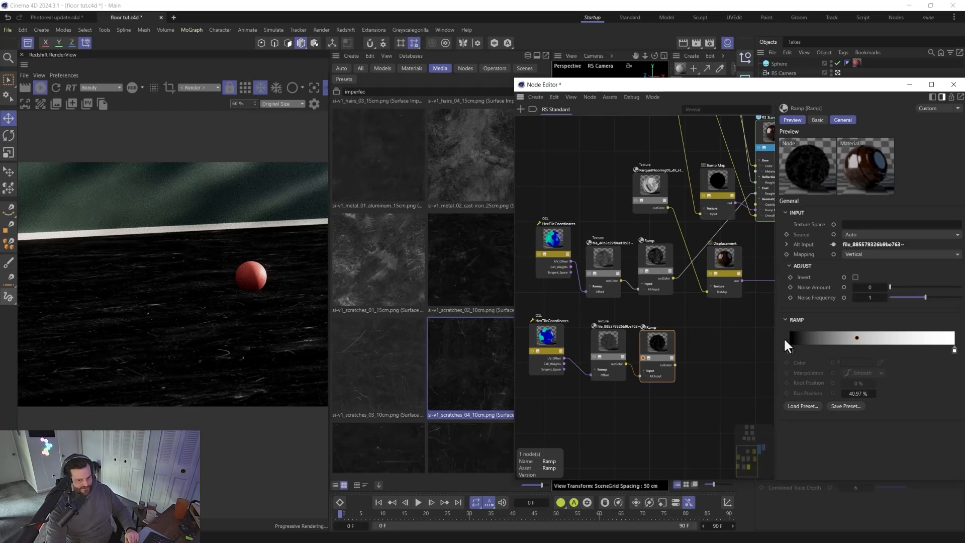
{"action": "left_click_drag", "start_coordinate": [954, 350], "coordinate": [930, 352]}
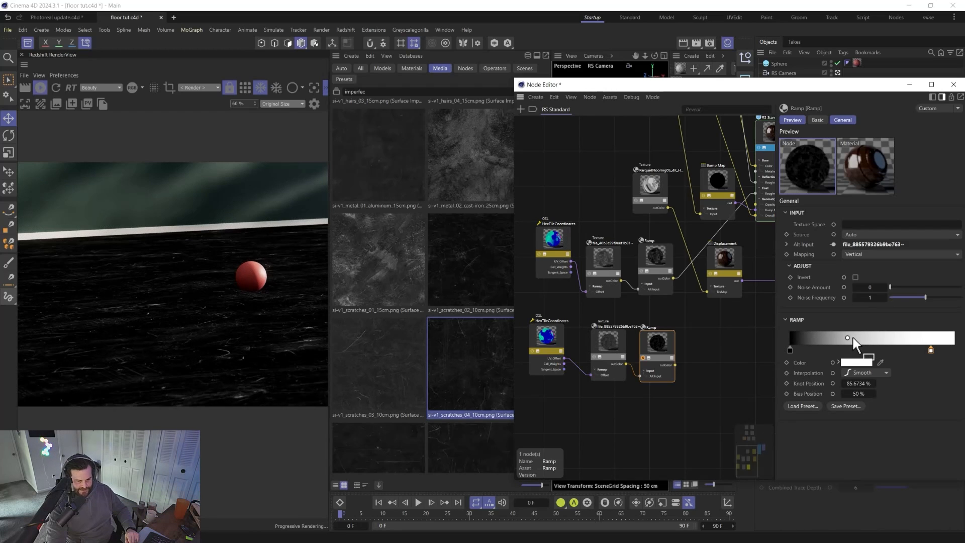
{"action": "left_click_drag", "start_coordinate": [848, 338], "coordinate": [859, 339]}
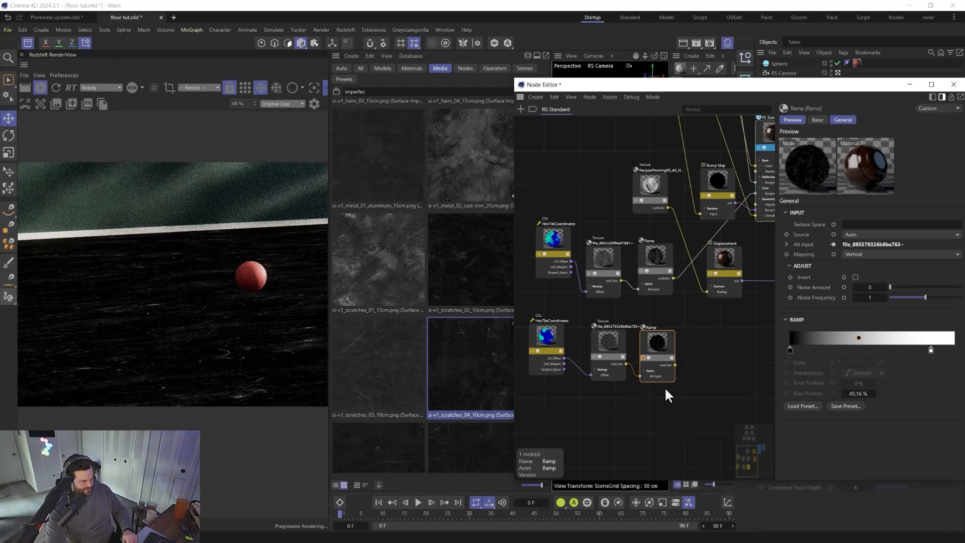
{"action": "left_click_drag", "start_coordinate": [790, 351], "coordinate": [806, 350]}
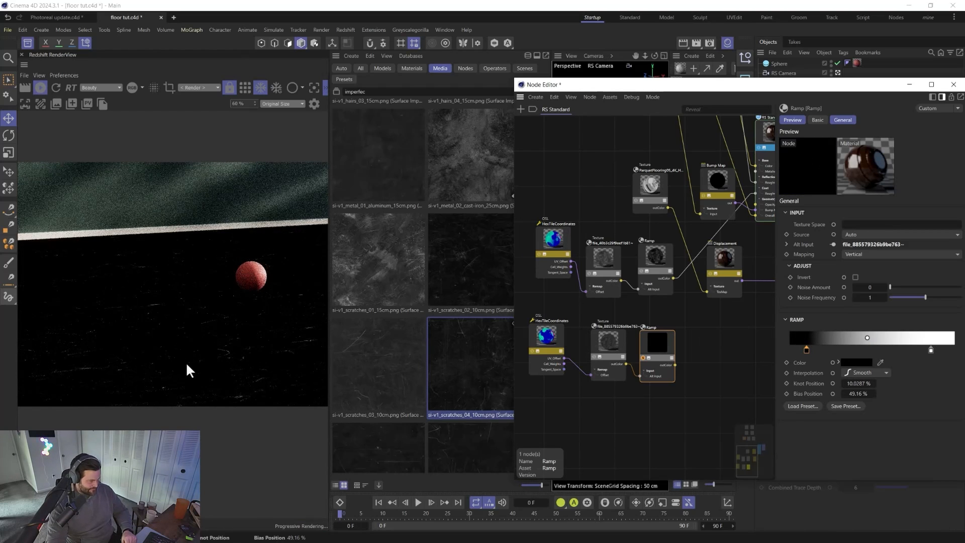
{"action": "left_click_drag", "start_coordinate": [803, 350], "coordinate": [797, 351]}
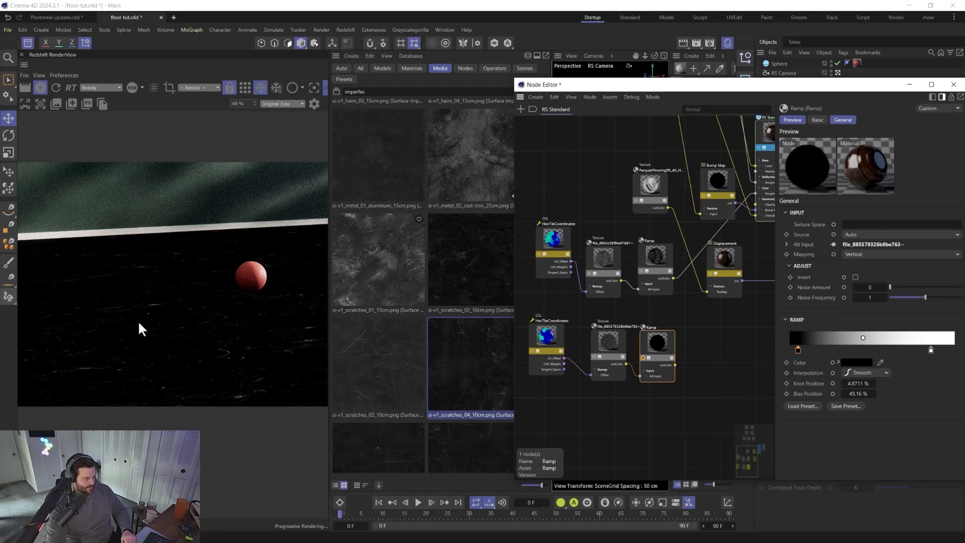
{"action": "left_click_drag", "start_coordinate": [797, 351], "coordinate": [791, 351]}
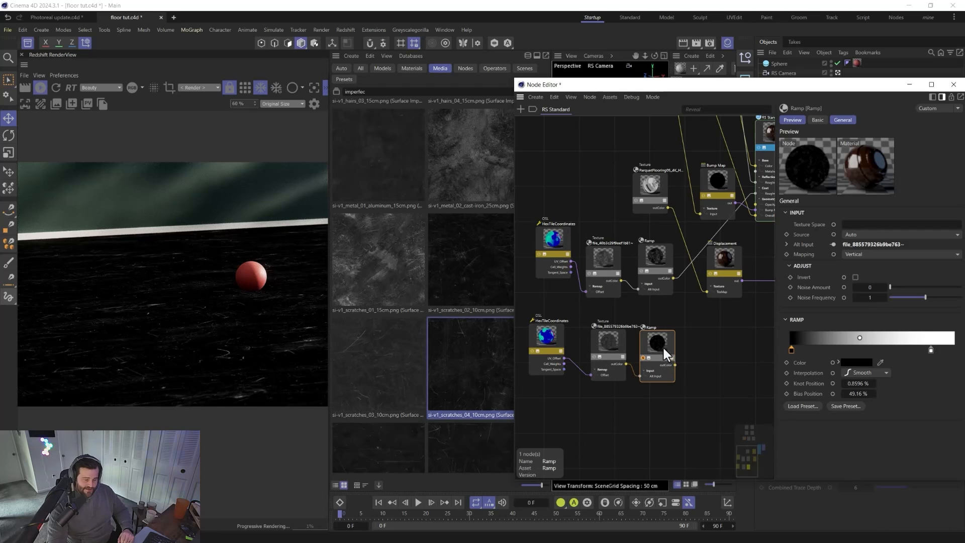
Add a Bump Map node next to the scratches Ramp and connect the Ramp's output color to its Texture Input.
{"action": "scroll", "coordinate": [744, 345], "scroll_direction": "down", "scroll_amount": 2}
{"action": "middle_click_drag", "start_coordinate": [747, 344], "coordinate": [687, 341]}
{"action": "left_click", "coordinate": [687, 340]}
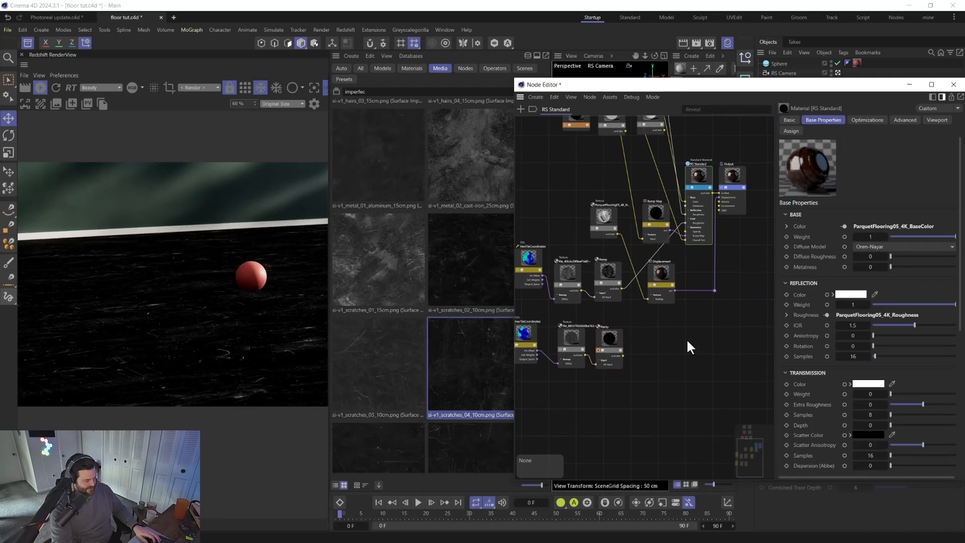
{"action": "type", "text": "cbum"}
{"action": "left_click_drag", "start_coordinate": [717, 243], "coordinate": [662, 348]}
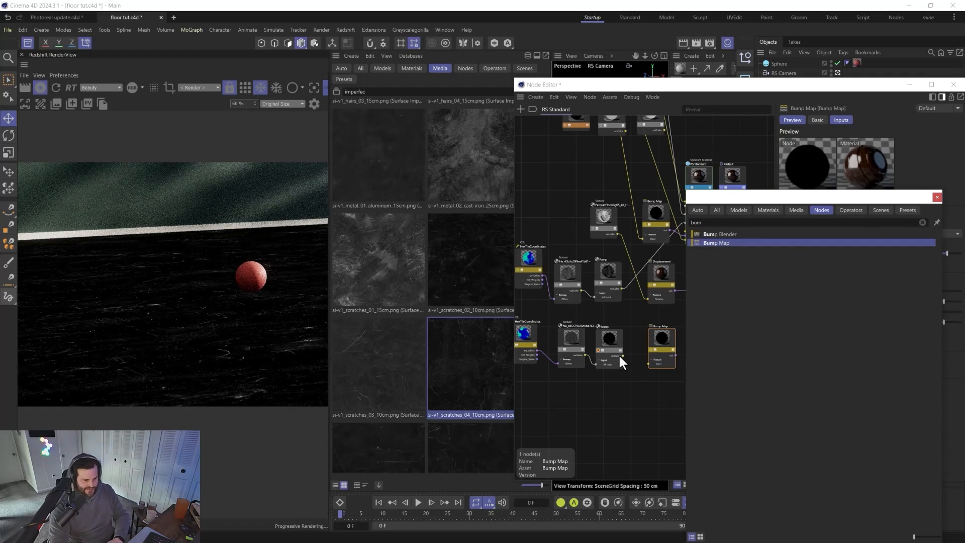
{"action": "left_click_drag", "start_coordinate": [623, 356], "coordinate": [660, 337]}
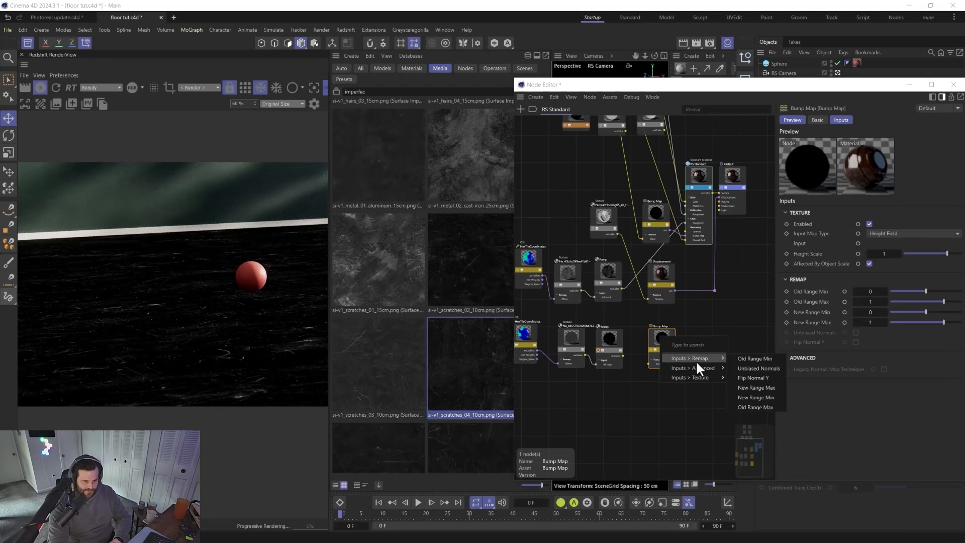
{"action": "mouse_move", "coordinate": [698, 376]}
{"action": "left_click", "coordinate": [749, 393]}
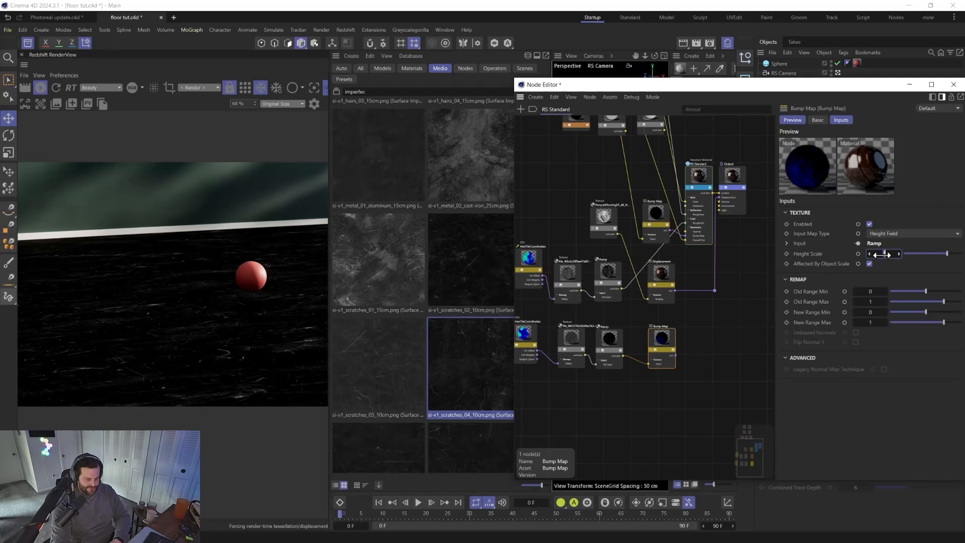
Set the new Bump Map's Height Scale to -1 and connect its output to the RS Standard material's Coat Bump Map.
{"action": "type", "text": "-1"}
{"action": "key", "text": "Return"}
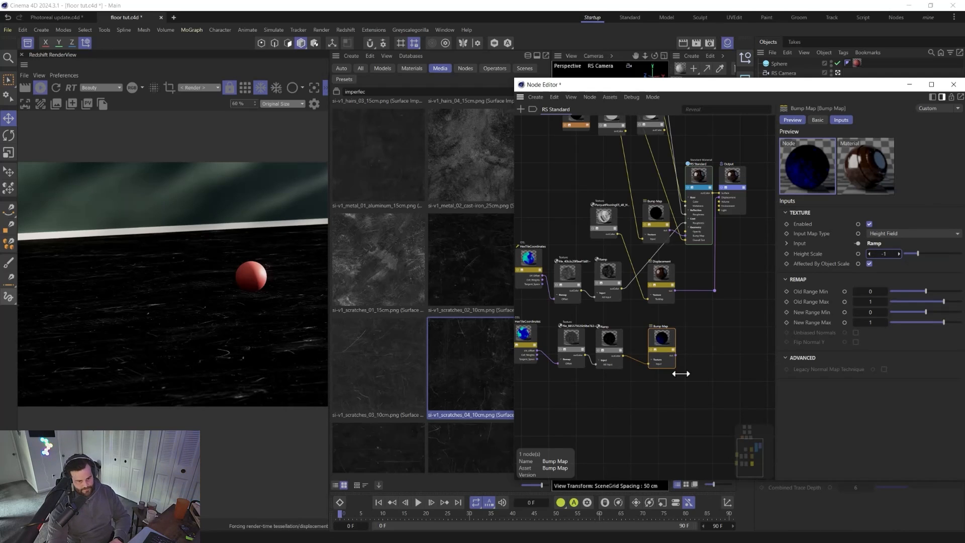
{"action": "left_click", "coordinate": [682, 340]}
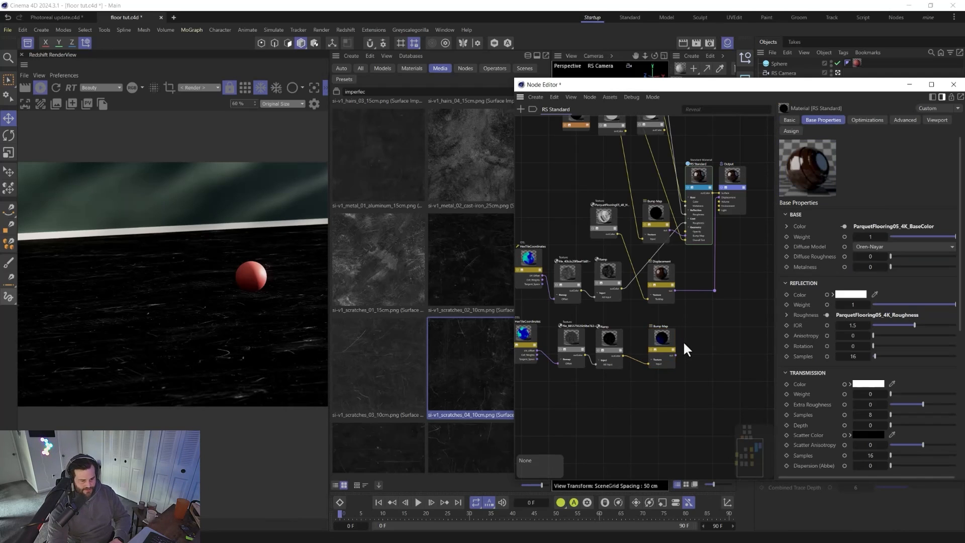
{"action": "left_click_drag", "start_coordinate": [684, 339], "coordinate": [700, 174]}
{"action": "mouse_move", "coordinate": [762, 254]}
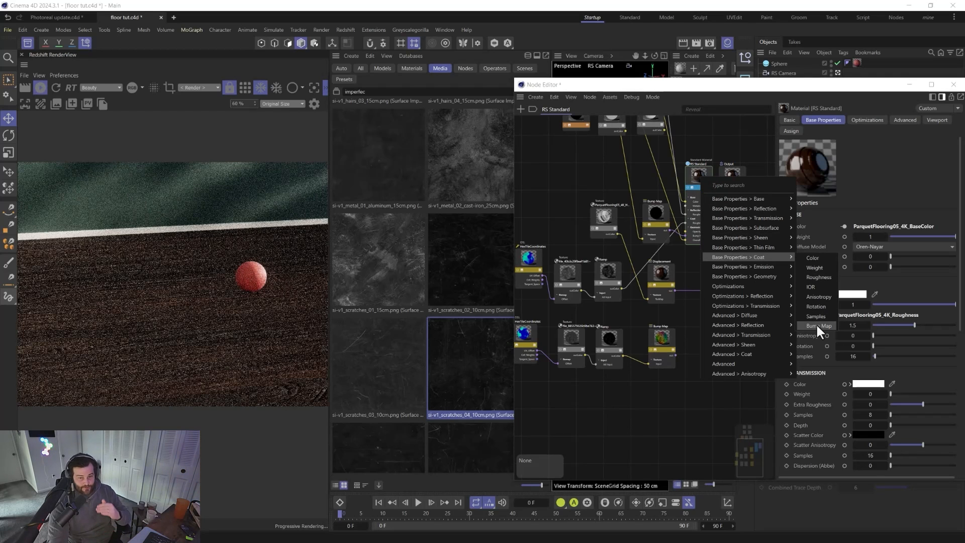
{"action": "left_click", "coordinate": [816, 325]}
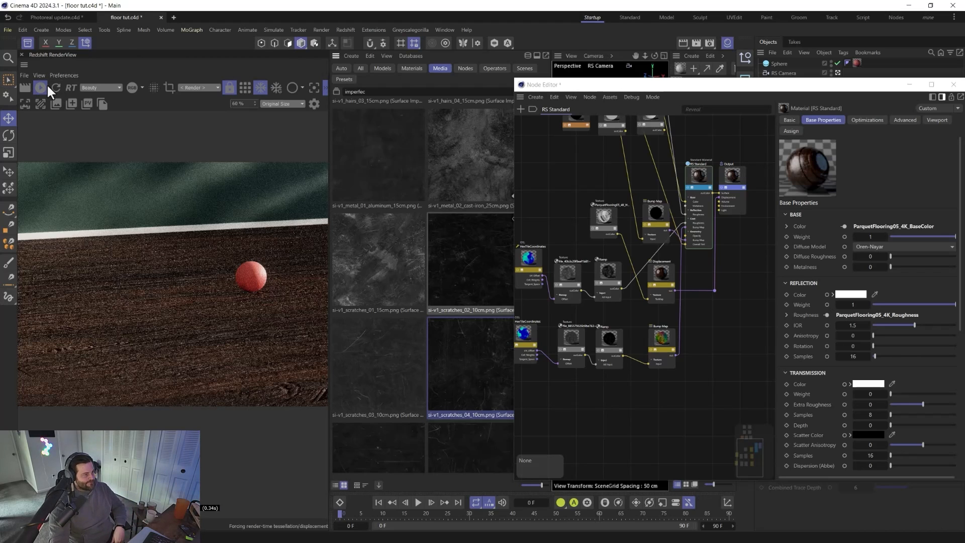
Close the Asset Browser and refresh the Redshift render to examine the scratches on the floor's coat.
{"action": "left_click", "coordinate": [29, 42]}
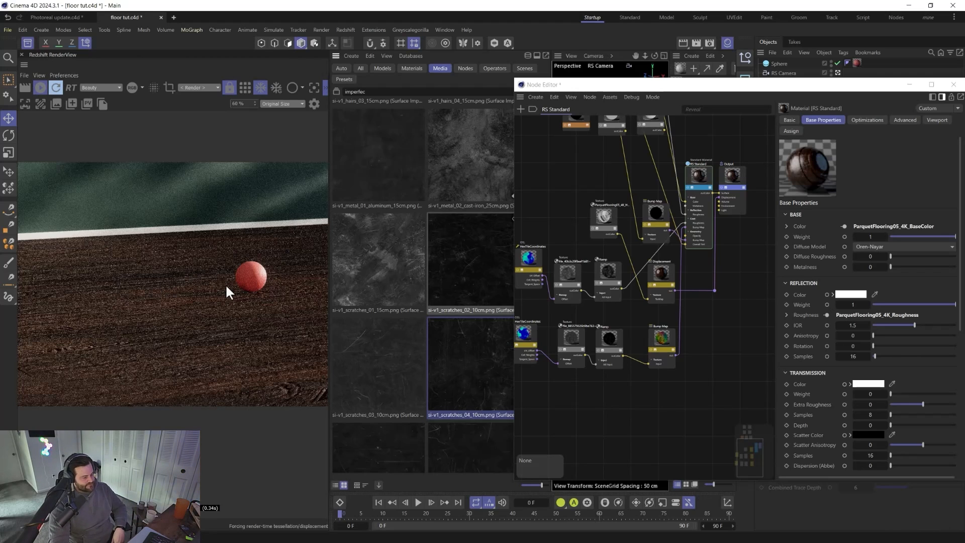
{"action": "left_click", "coordinate": [57, 87]}
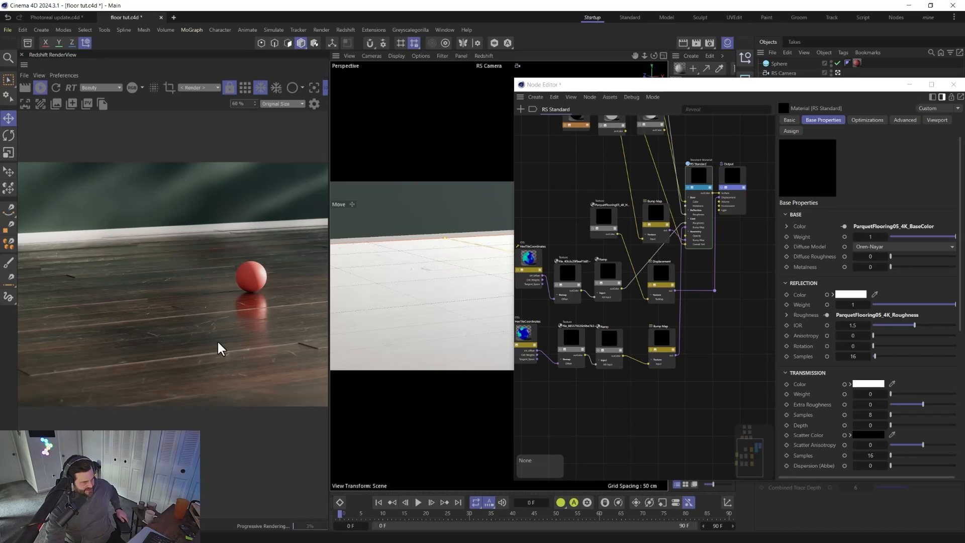
{"action": "scroll", "coordinate": [242, 323], "scroll_direction": "down", "scroll_amount": 3}
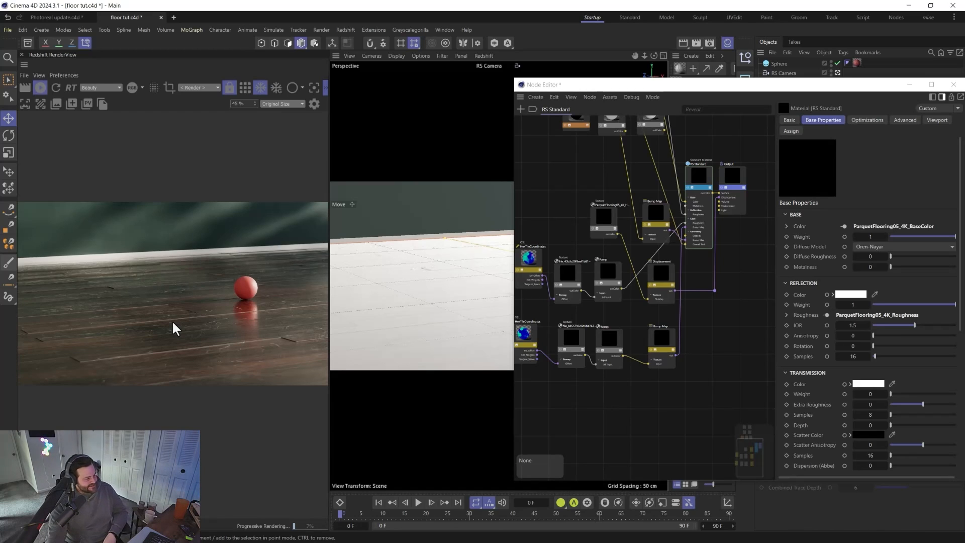
{"action": "scroll", "coordinate": [234, 333], "scroll_direction": "up", "scroll_amount": 5}
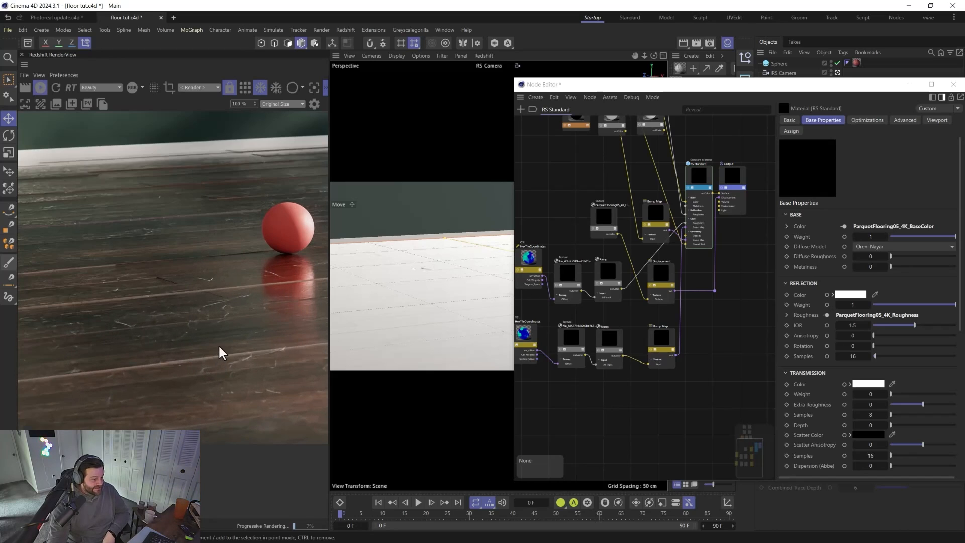
{"action": "scroll", "coordinate": [222, 300], "scroll_direction": "down", "scroll_amount": 1}
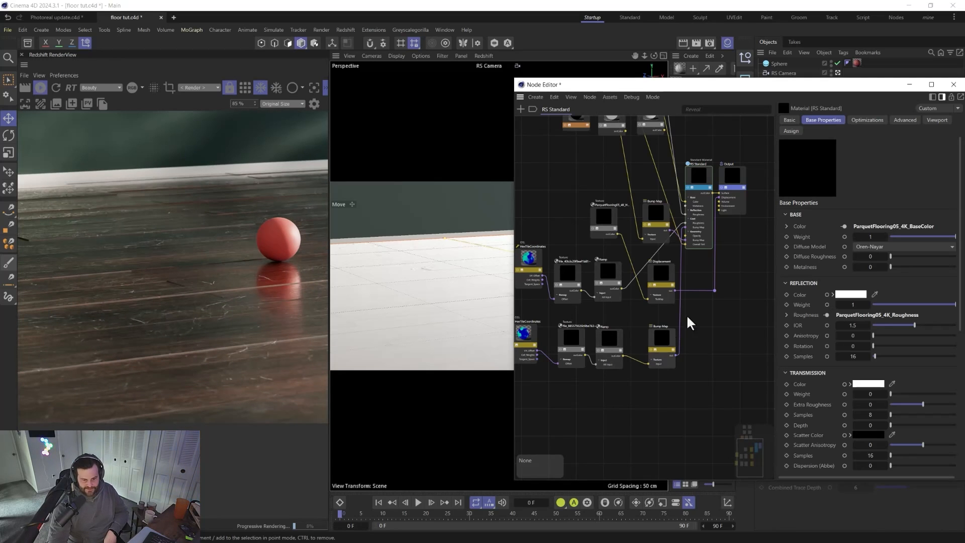
Set the scratches Bump Map's Height Scale to -0.2 and widen the render view to examine the floor.
{"action": "left_click", "coordinate": [664, 337]}
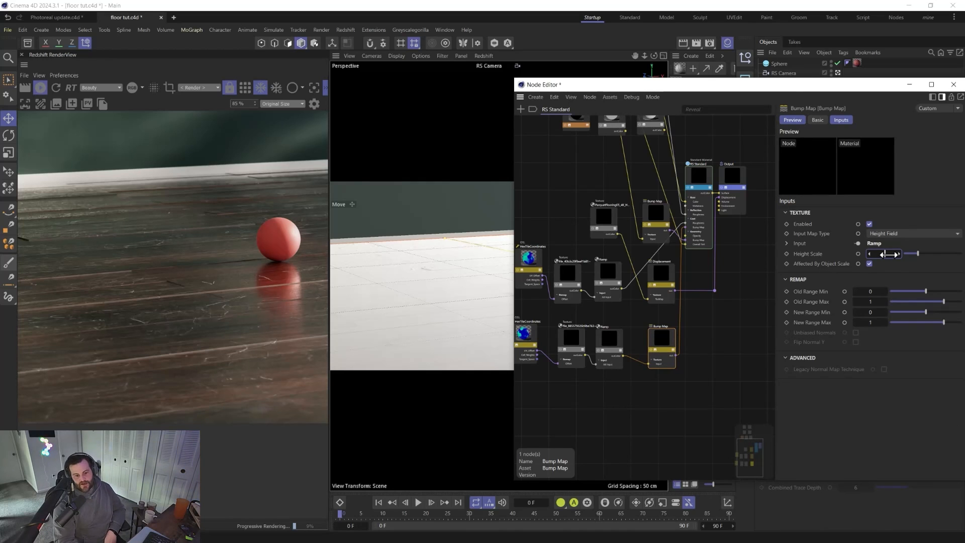
{"action": "left_click_drag", "start_coordinate": [885, 254], "coordinate": [888, 255]}
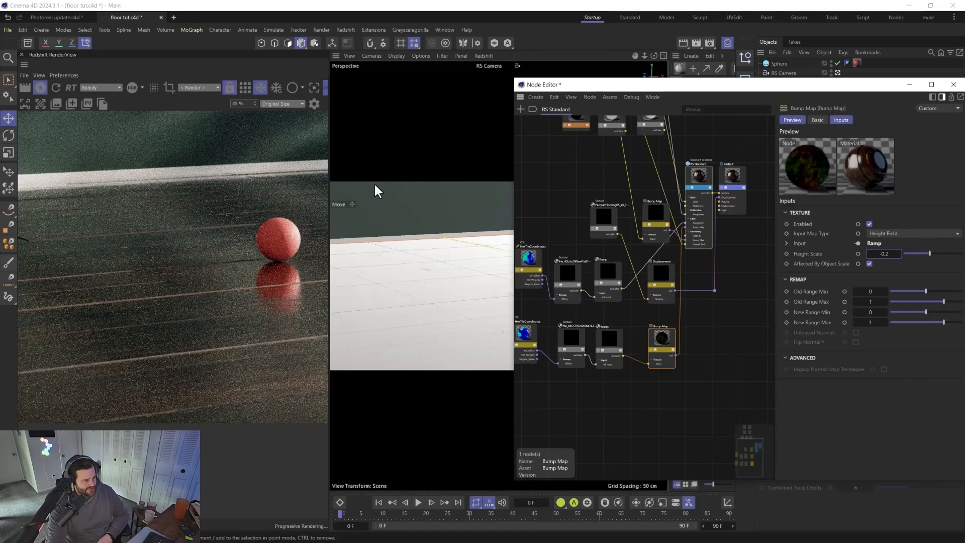
{"action": "left_click_drag", "start_coordinate": [330, 173], "coordinate": [481, 175]}
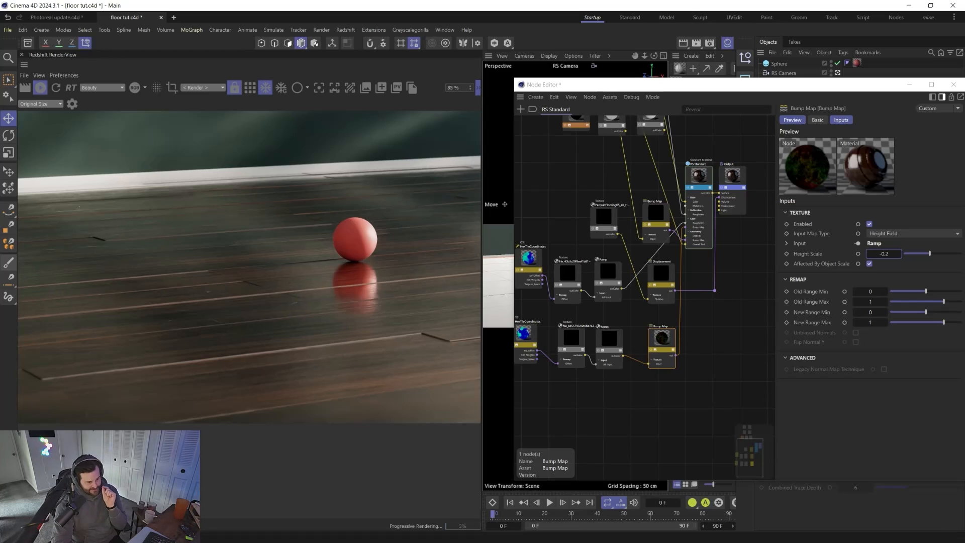
{"action": "scroll", "coordinate": [192, 381], "scroll_direction": "down", "scroll_amount": 2}
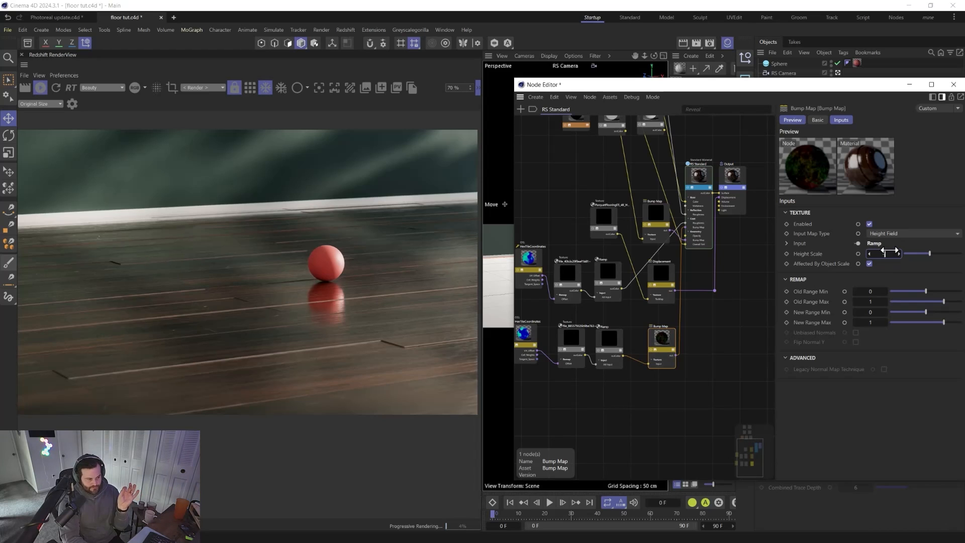
Try stronger and weaker Height Scale values on the scratches Bump Map, settle on -0.22 and close the Node Editor.
{"action": "type", "text": "0.4"}
{"action": "key", "text": "Return"}
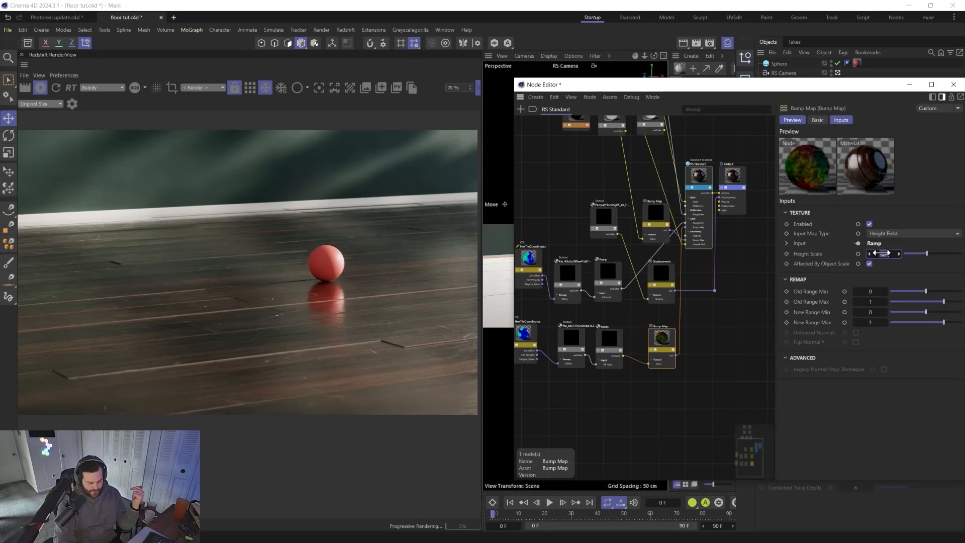
{"action": "left_click_drag", "start_coordinate": [881, 253], "coordinate": [890, 253]}
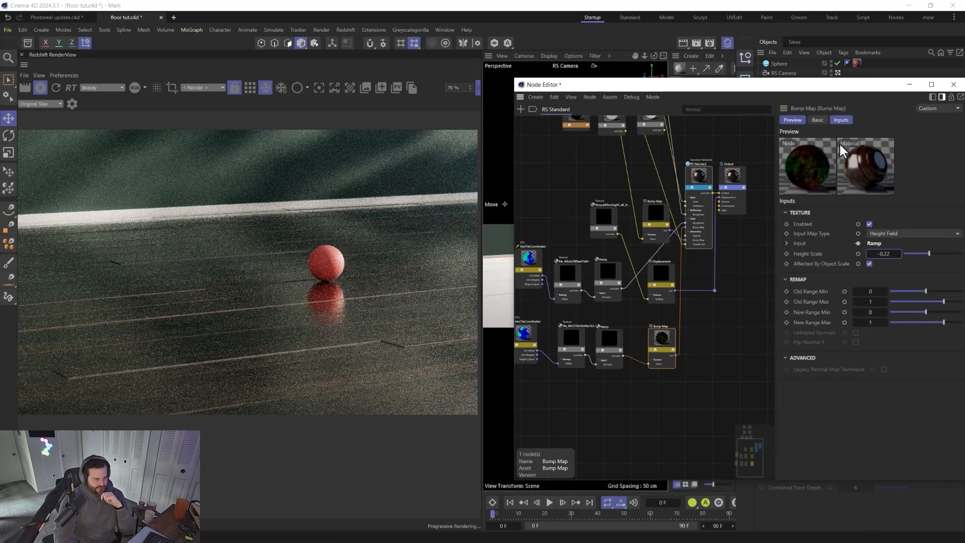
{"action": "left_click", "coordinate": [953, 84]}
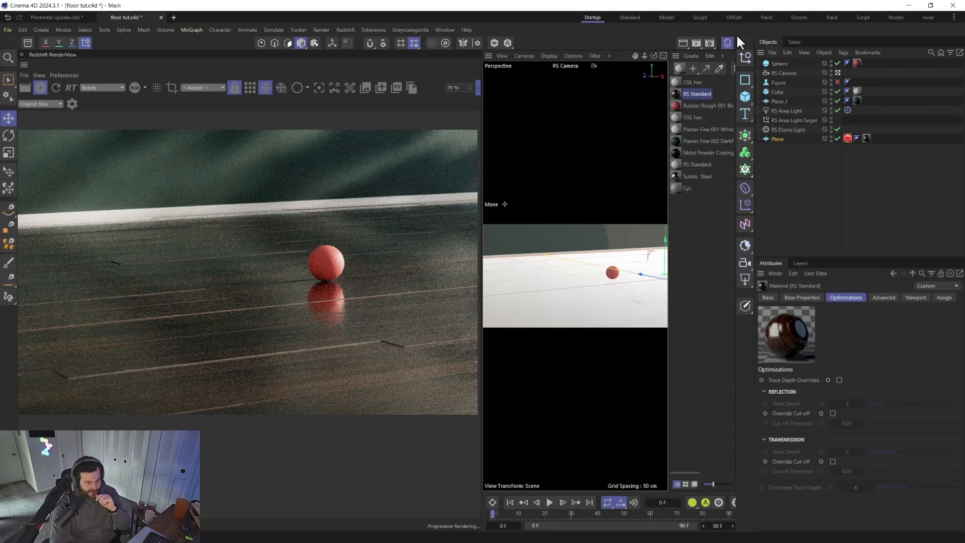
Switch the Redshift denoising engine to Altus Single in the render settings and close them.
{"action": "left_click", "coordinate": [710, 42]}
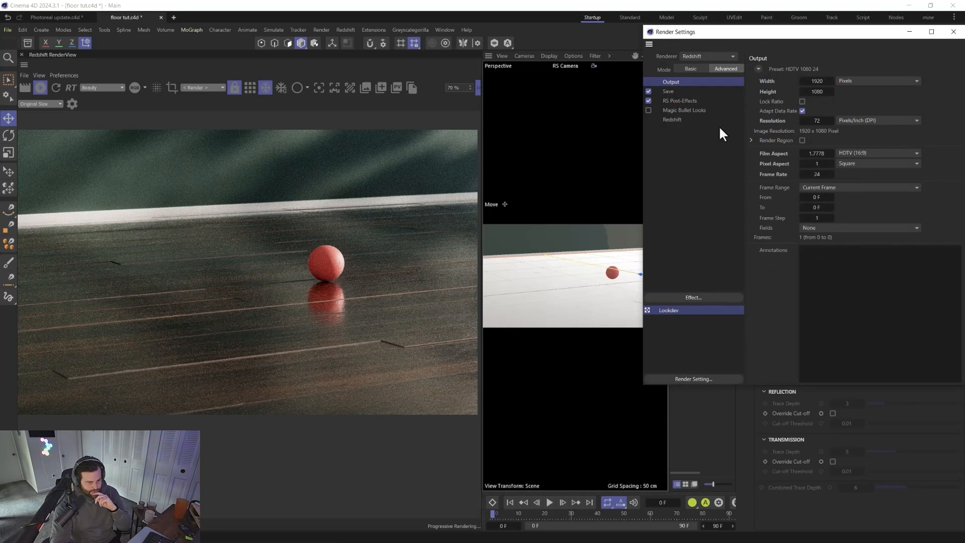
{"action": "left_click", "coordinate": [666, 120]}
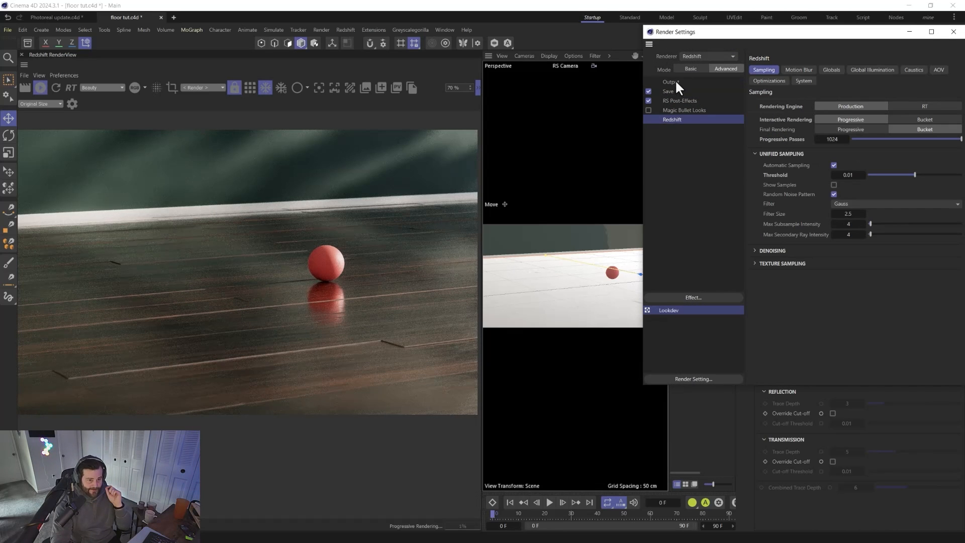
{"action": "left_click", "coordinate": [673, 82]}
{"action": "left_click", "coordinate": [673, 119]}
{"action": "left_click", "coordinate": [692, 68]}
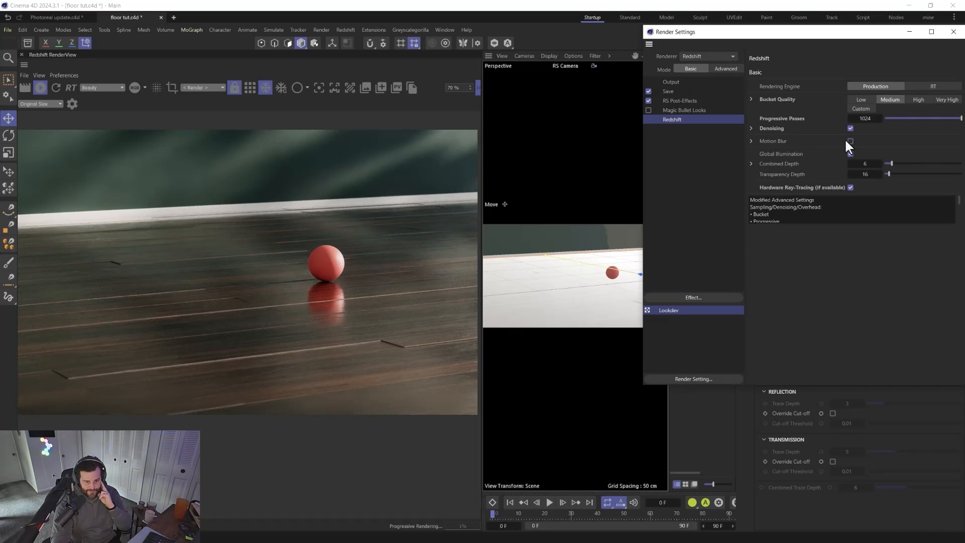
{"action": "left_click", "coordinate": [751, 129]}
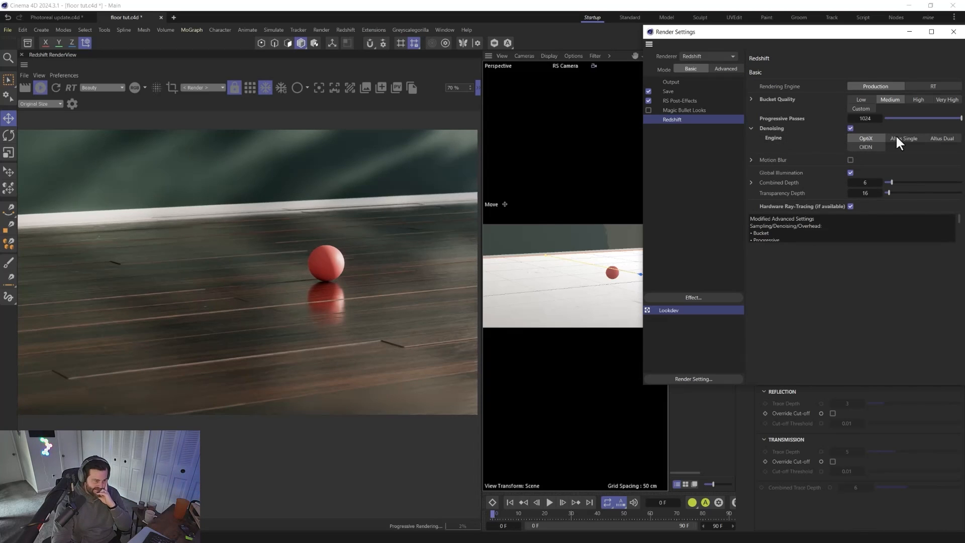
{"action": "left_click", "coordinate": [896, 137]}
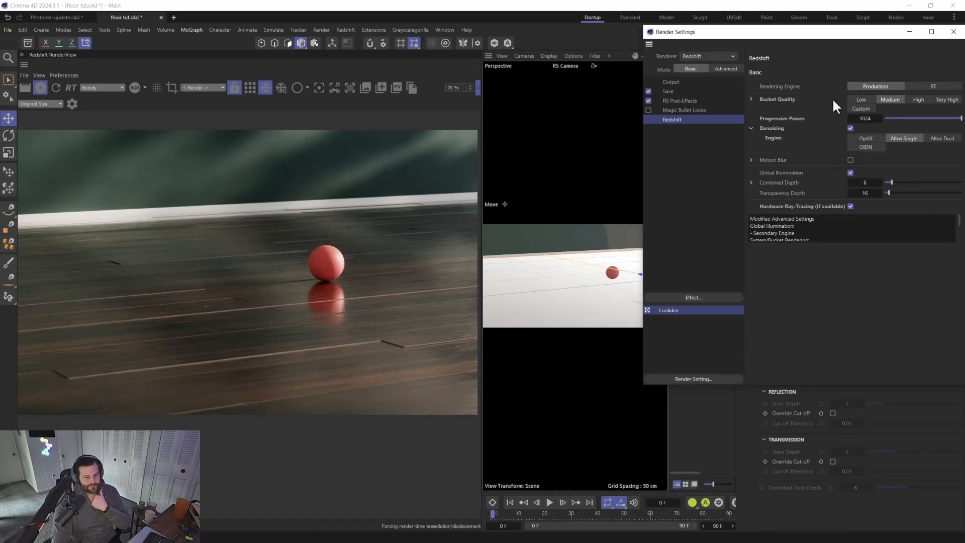
{"action": "left_click", "coordinate": [953, 31]}
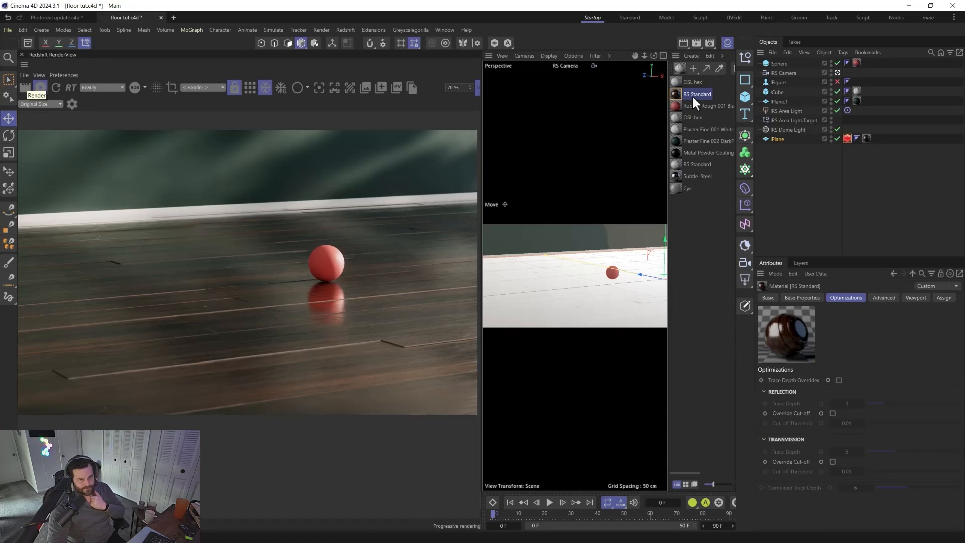
Set the RS Camera's depth of field aperture to 12.
{"action": "left_click", "coordinate": [786, 74]}
{"action": "double_click", "coordinate": [830, 439]}
{"action": "type", "text": "12"}
{"action": "key", "text": "Return"}
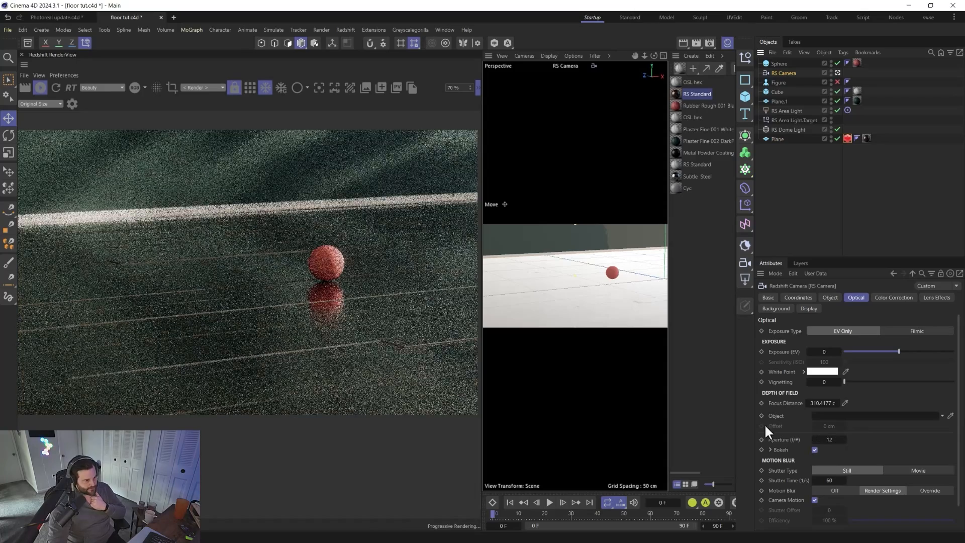
Pick the red sphere as the RS Camera's focus point and render the frame.
{"action": "left_click", "coordinate": [844, 402]}
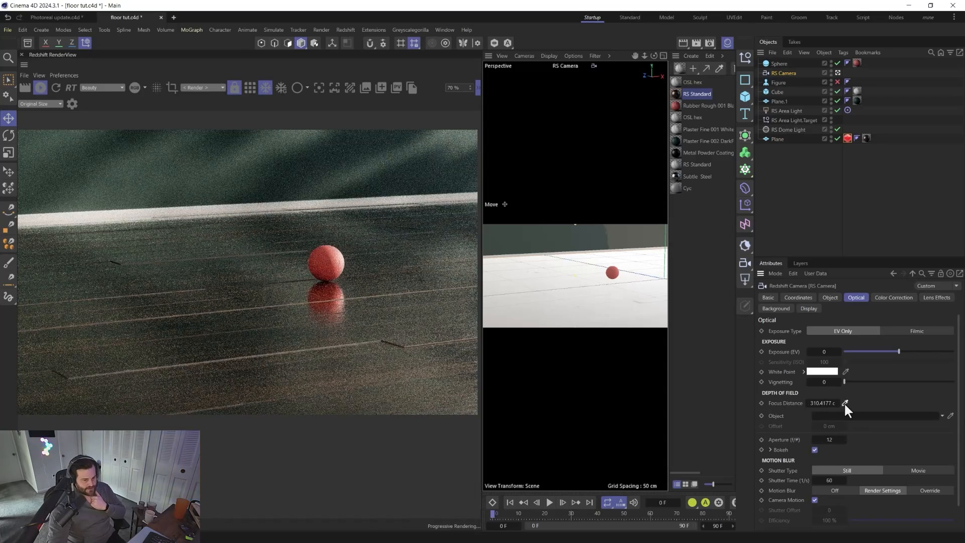
{"action": "left_click", "coordinate": [611, 273]}
{"action": "double_click", "coordinate": [830, 440]}
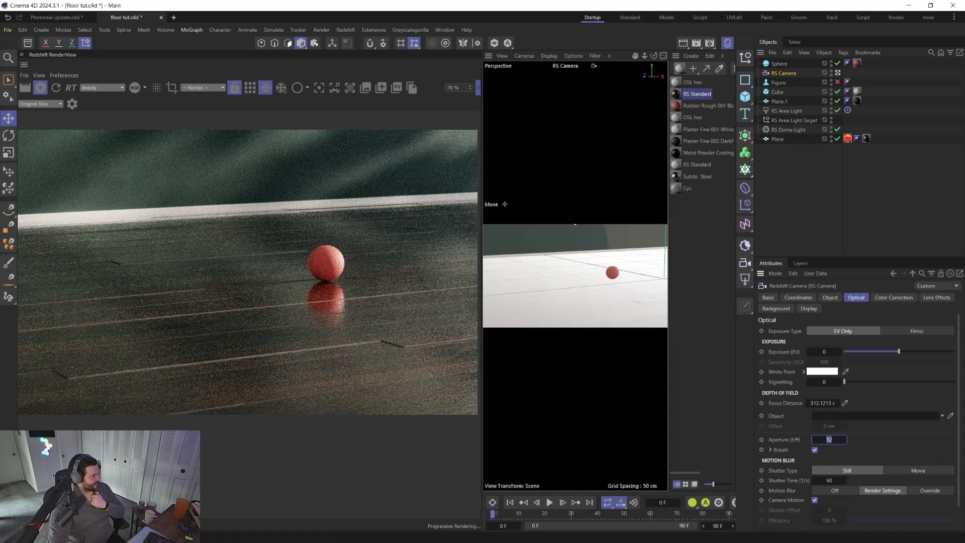
{"action": "left_click", "coordinate": [25, 88]}
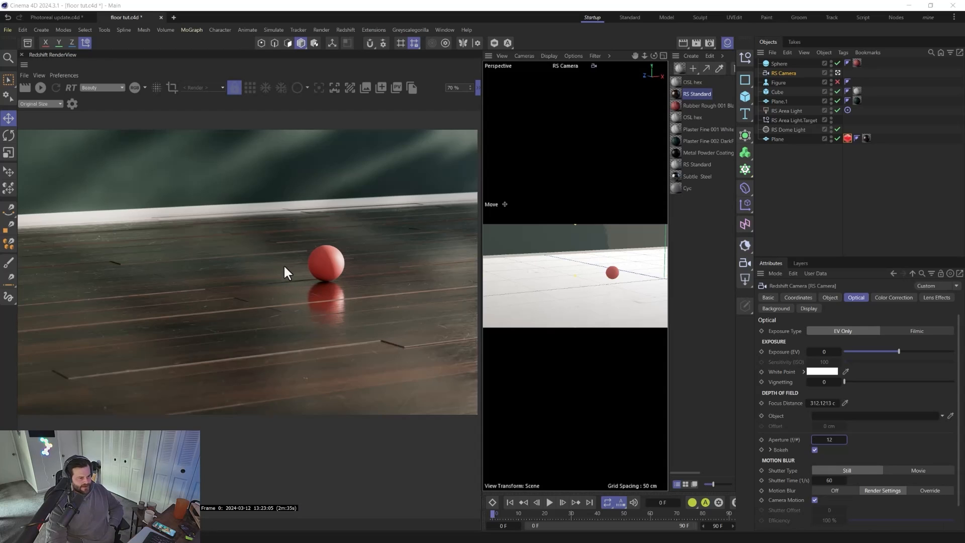
Reopen the floor material's node graph, set the scratches Bump Map's Height Scale to -0.1 and close the Node Editor.
{"action": "double_click", "coordinate": [676, 94]}
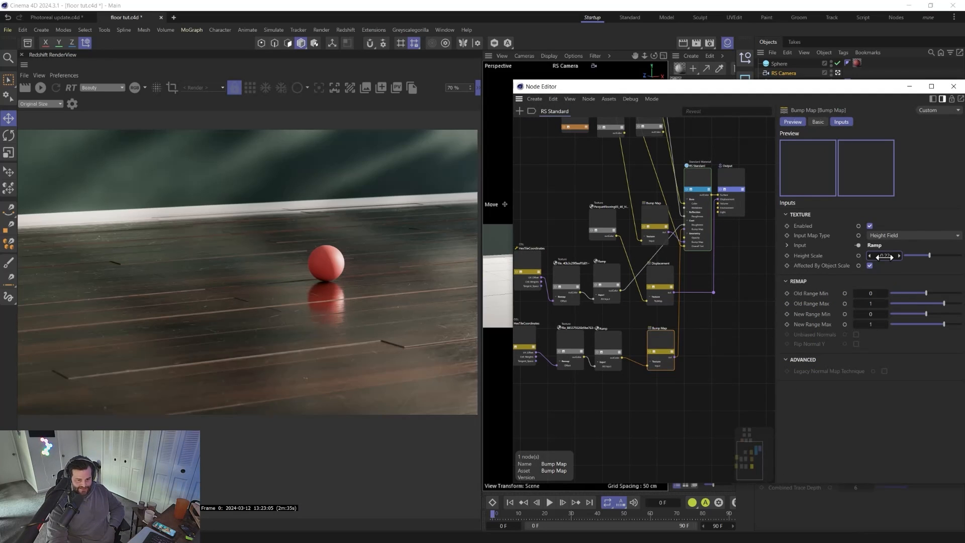
{"action": "type", "text": "1"}
{"action": "key", "text": "Return"}
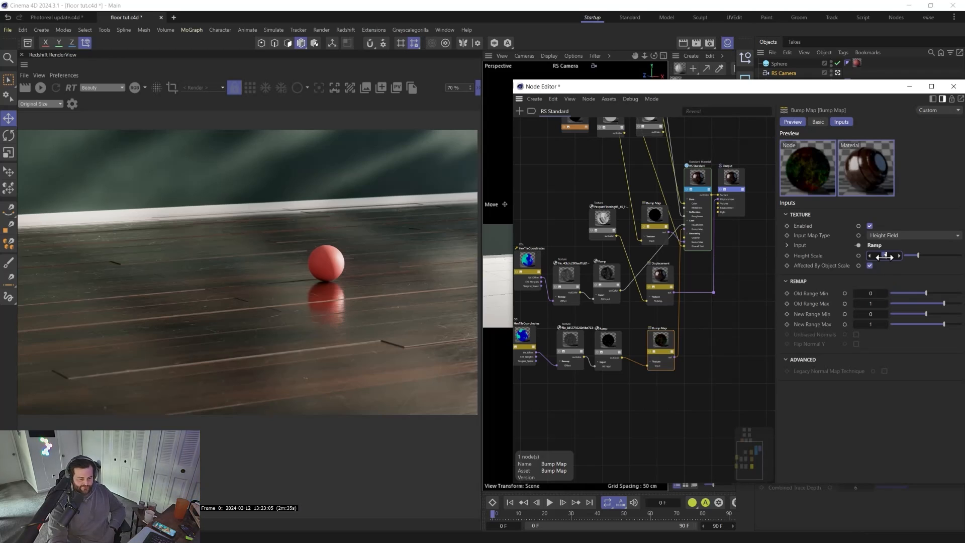
{"action": "type", "text": "-.1"}
{"action": "key", "text": "Return"}
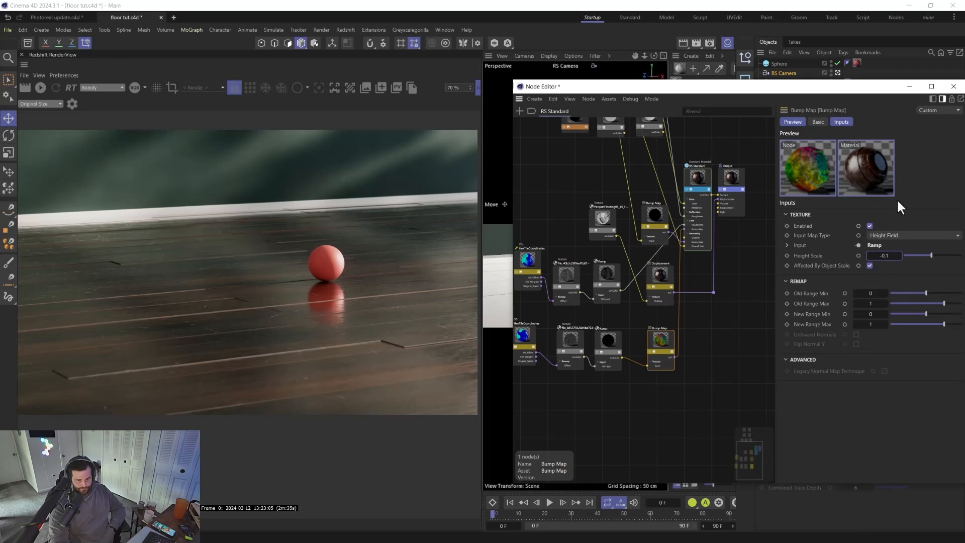
{"action": "left_click", "coordinate": [952, 87]}
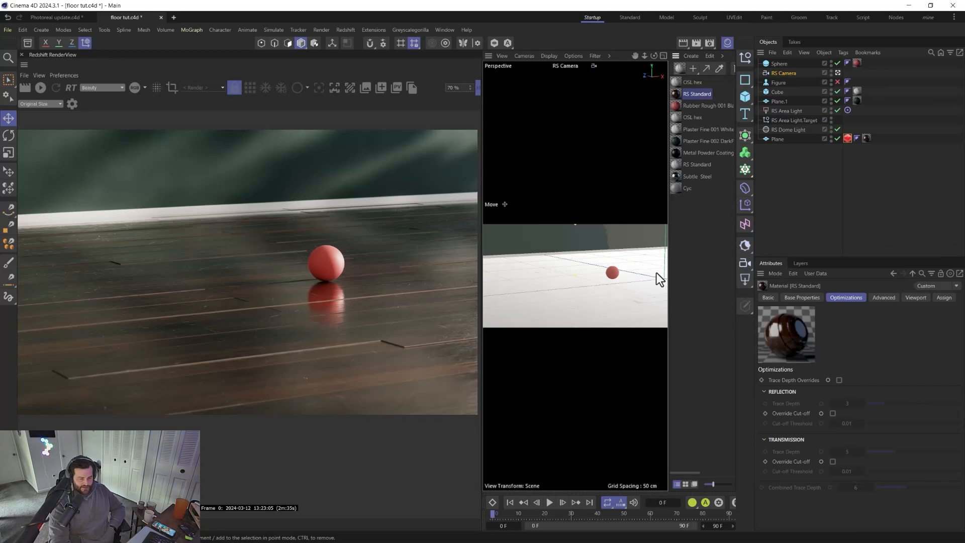
Select the floor plane's material tag and examine the rendered floorboards and scratches up close.
{"action": "left_click", "coordinate": [865, 138]}
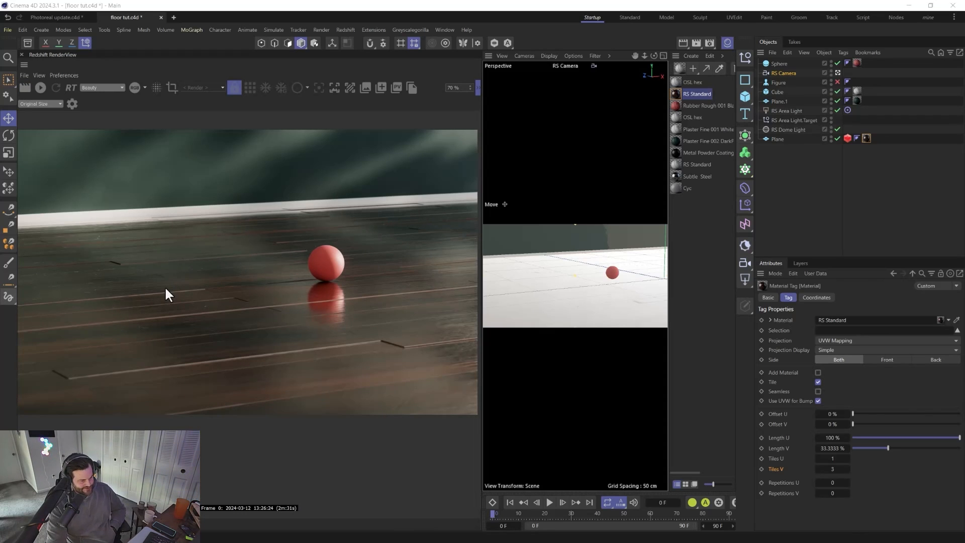
{"action": "scroll", "coordinate": [466, 334], "scroll_direction": "up", "scroll_amount": 5}
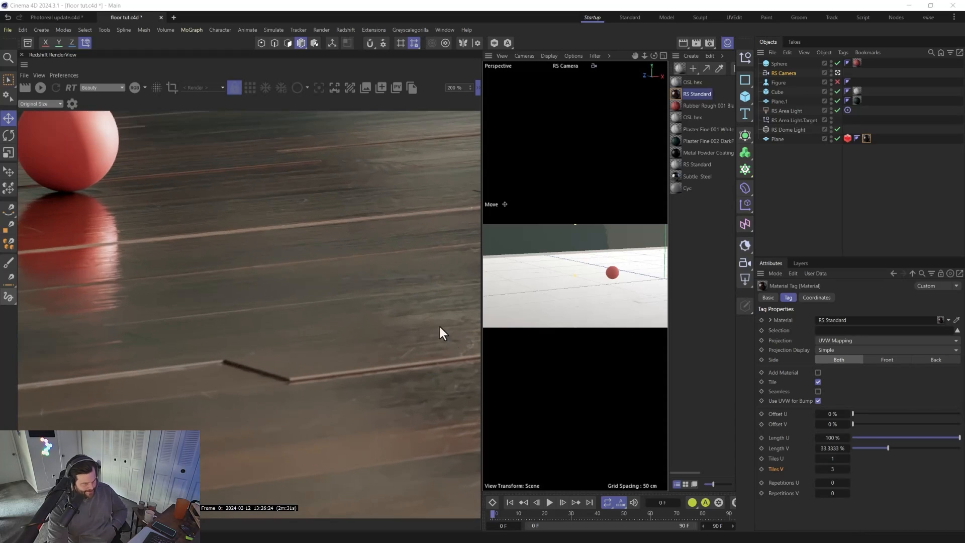
{"action": "scroll", "coordinate": [390, 338], "scroll_direction": "down", "scroll_amount": 5}
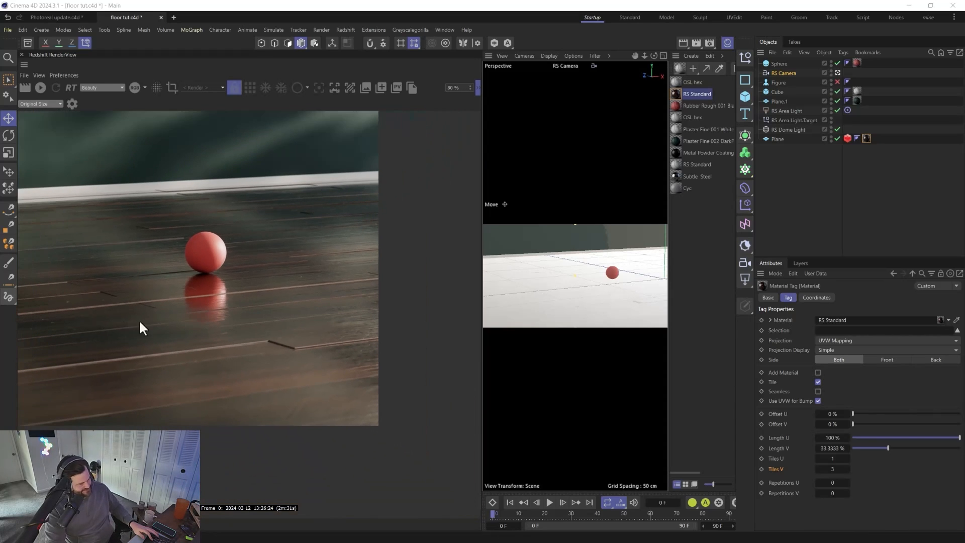
{"action": "left_click_drag", "start_coordinate": [140, 327], "coordinate": [284, 339]}
{"action": "scroll", "coordinate": [299, 328], "scroll_direction": "down", "scroll_amount": 1}
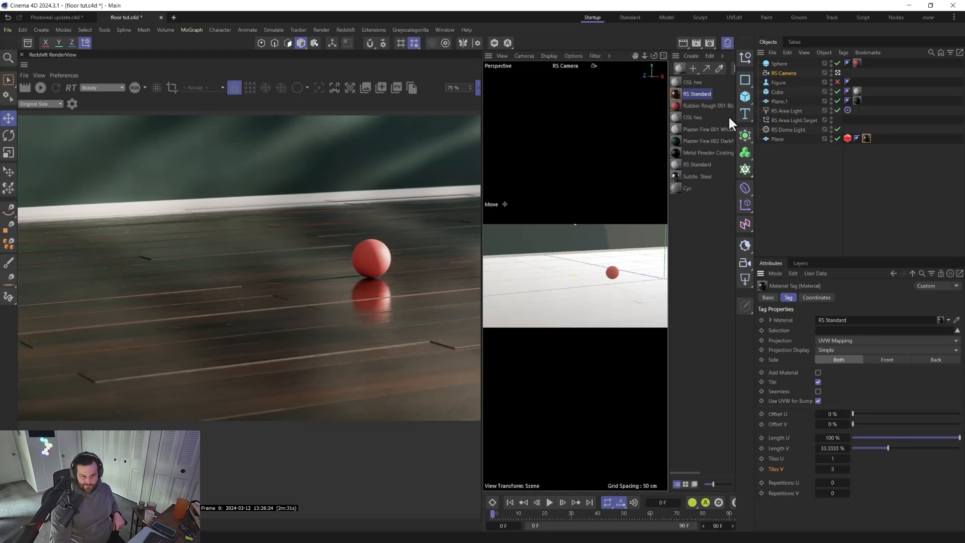
Review the scratches Bump Map and the Displacement node settings in the floor material, and close the Node Editor.
{"action": "double_click", "coordinate": [677, 95]}
{"action": "left_click", "coordinate": [658, 342]}
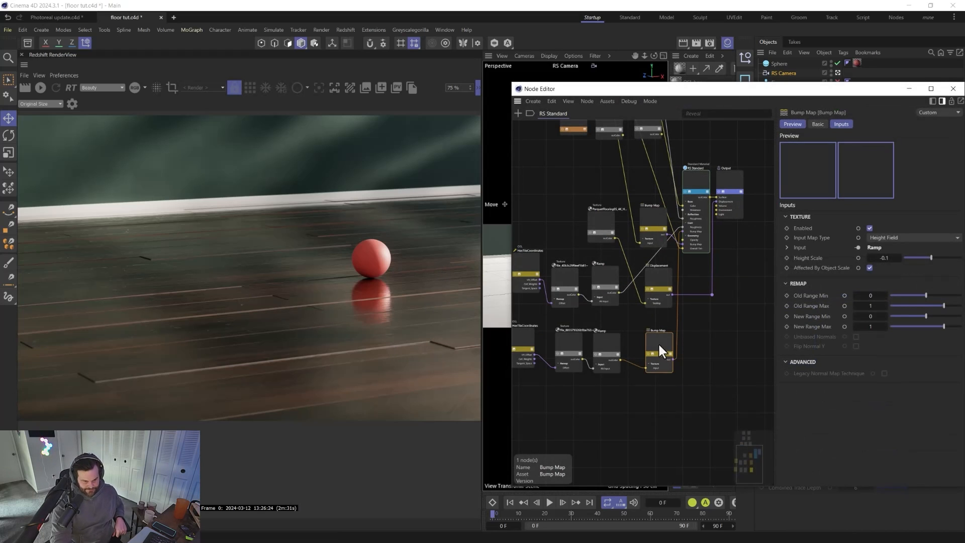
{"action": "left_click", "coordinate": [653, 284]}
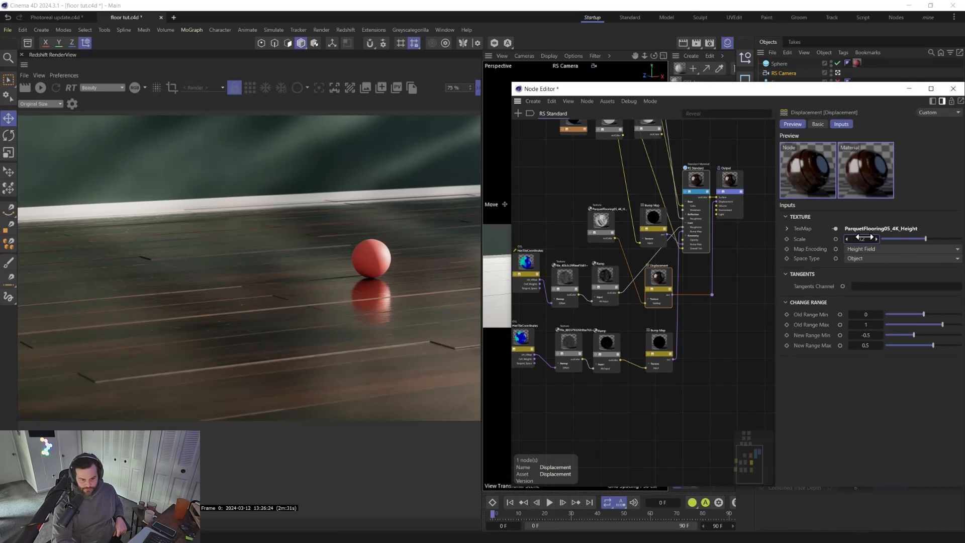
{"action": "left_click", "coordinate": [953, 88]}
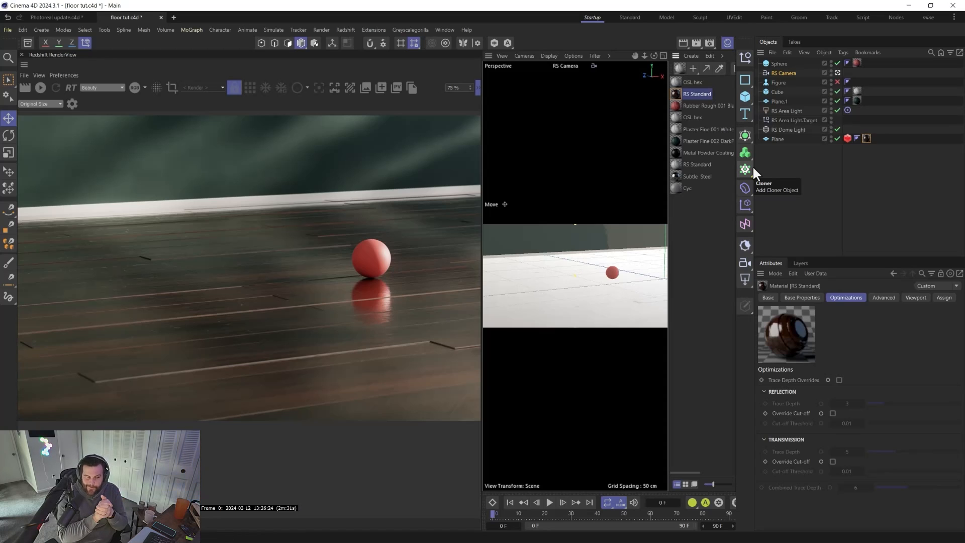
Check the Redshift denoising engine in the render settings and render the frame again.
{"action": "scroll", "coordinate": [285, 314], "scroll_direction": "down", "scroll_amount": 2}
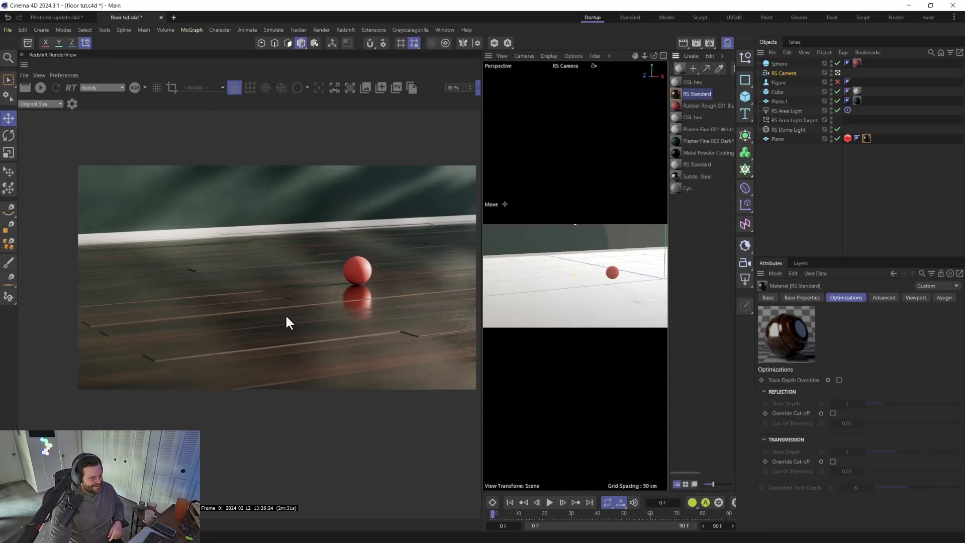
{"action": "scroll", "coordinate": [285, 315], "scroll_direction": "up", "scroll_amount": 1}
{"action": "left_click_drag", "start_coordinate": [298, 332], "coordinate": [274, 334]}
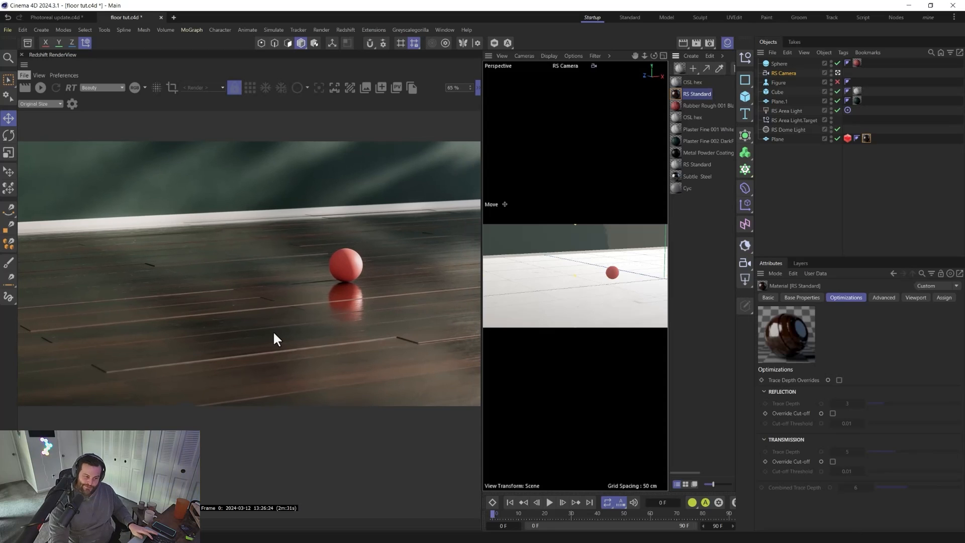
{"action": "left_click", "coordinate": [710, 47]}
{"action": "left_click", "coordinate": [752, 133]}
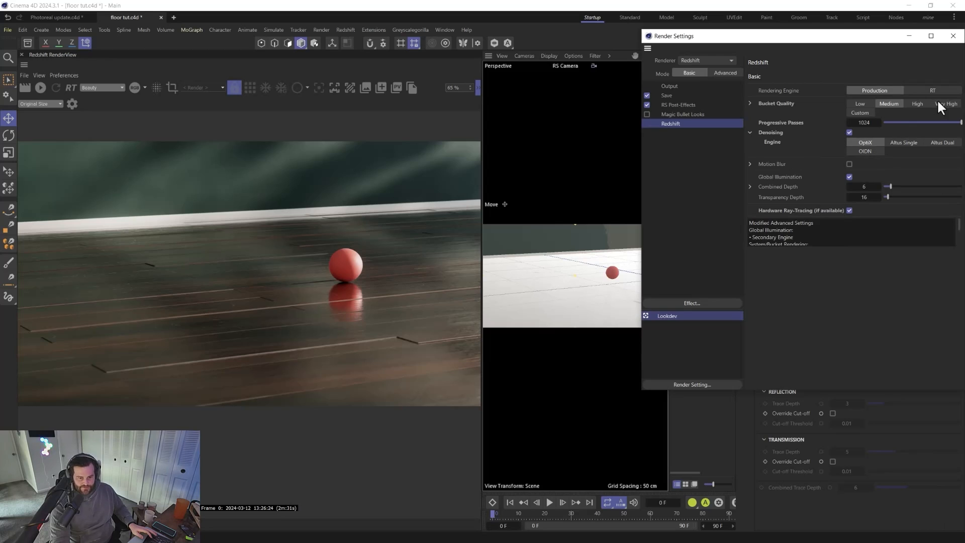
{"action": "left_click", "coordinate": [953, 35]}
{"action": "left_click", "coordinate": [24, 89]}
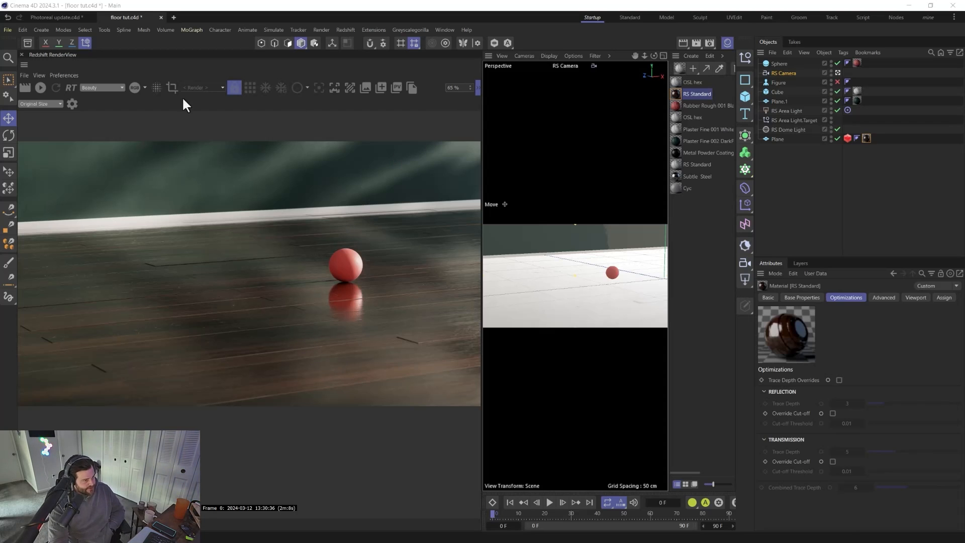
Review the render view's color management, LUT, color control and bloom settings, and select the Figure object.
{"action": "left_click", "coordinate": [72, 103]}
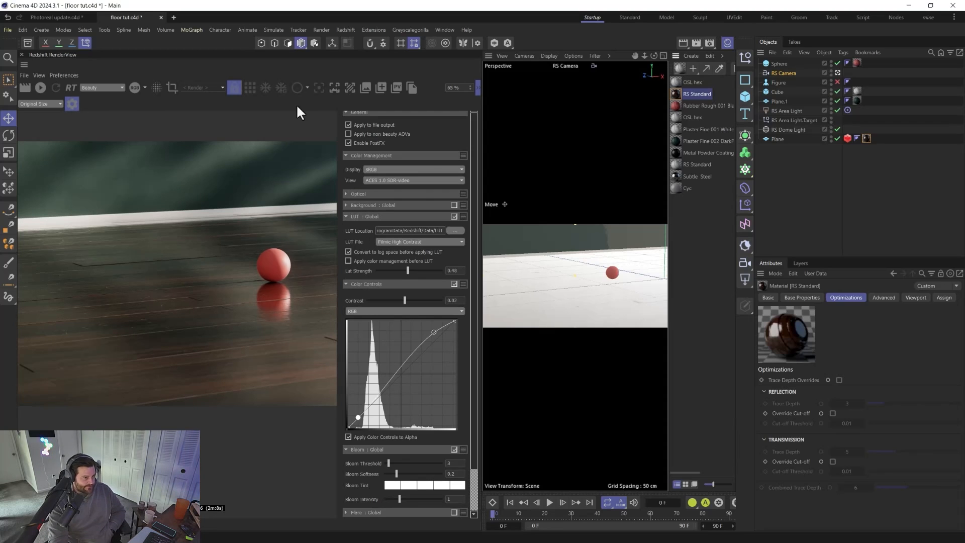
{"action": "left_click", "coordinate": [71, 105]}
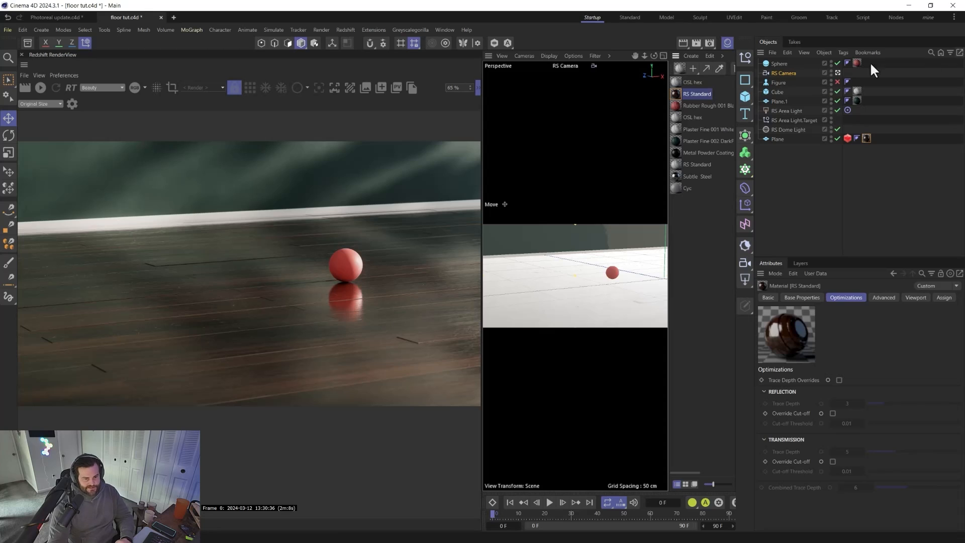
{"action": "left_click", "coordinate": [782, 83]}
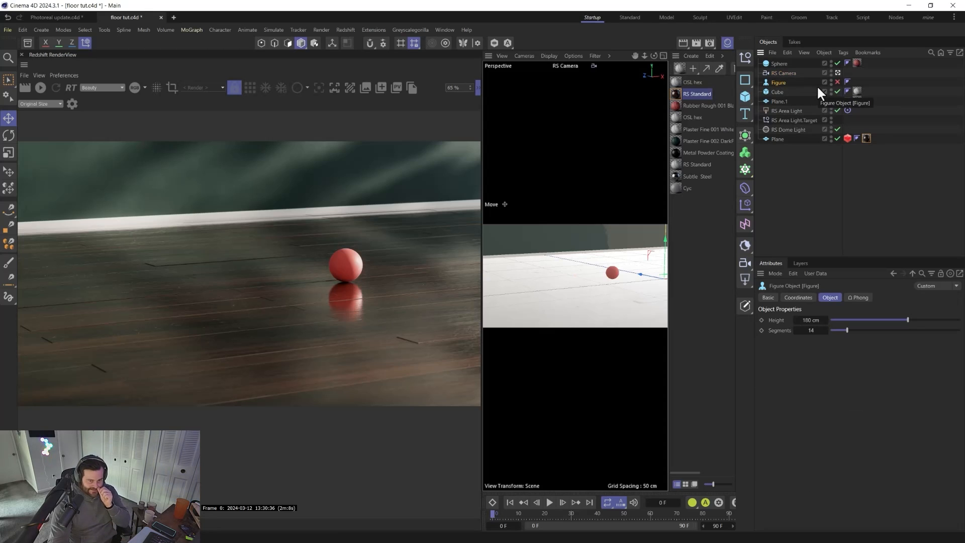
Enable the Figure object, move it beside the red sphere in the camera view, and start the Redshift interactive render.
{"action": "left_click", "coordinate": [837, 82]}
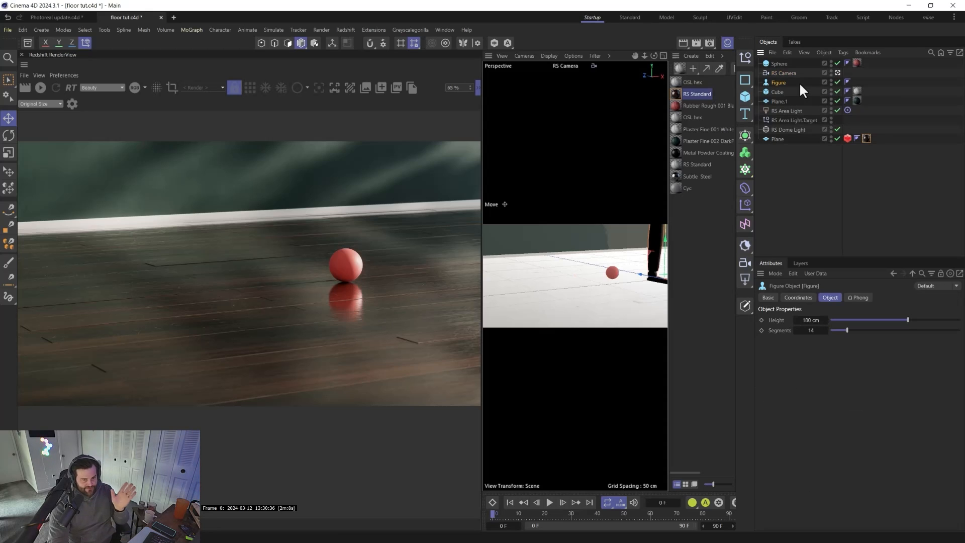
{"action": "left_click_drag", "start_coordinate": [659, 282], "coordinate": [585, 279]}
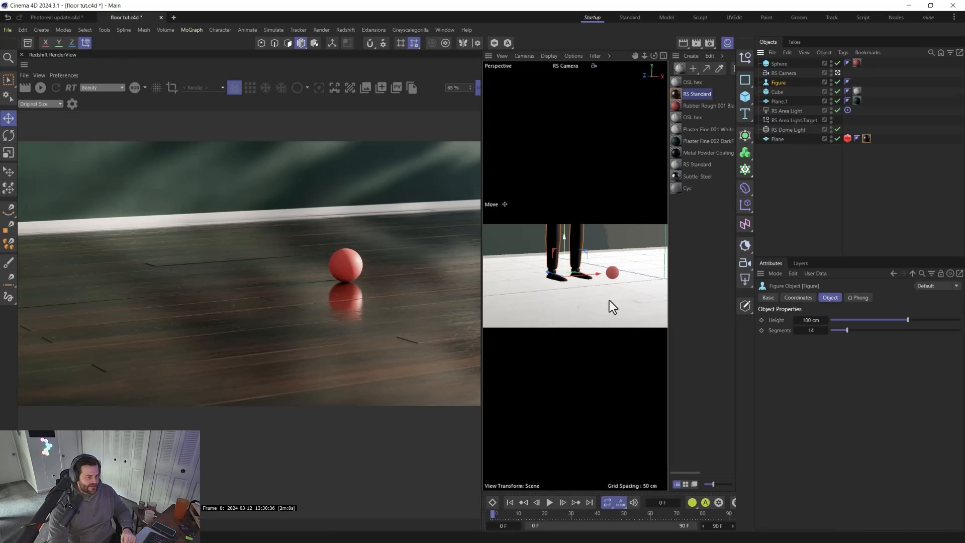
{"action": "left_click", "coordinate": [42, 87]}
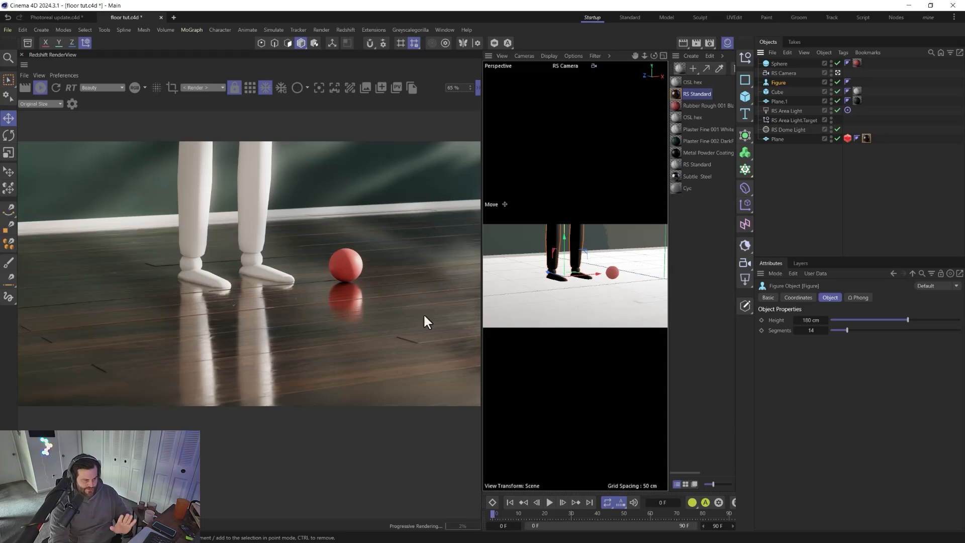
Compare the floor render with and without the Figure through the RS Camera, leaving the Figure disabled.
{"action": "left_click", "coordinate": [837, 82]}
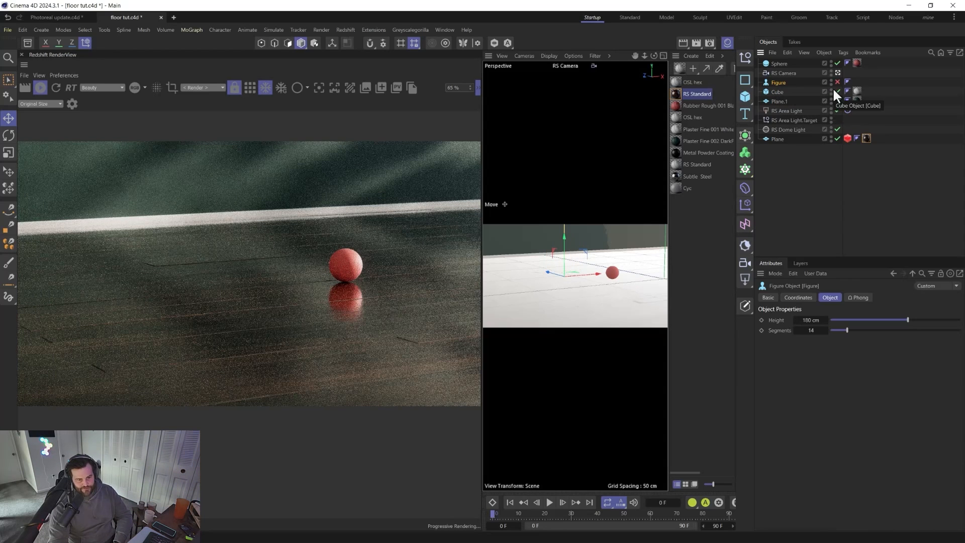
{"action": "left_click", "coordinate": [837, 73]}
{"action": "left_click", "coordinate": [837, 73]}
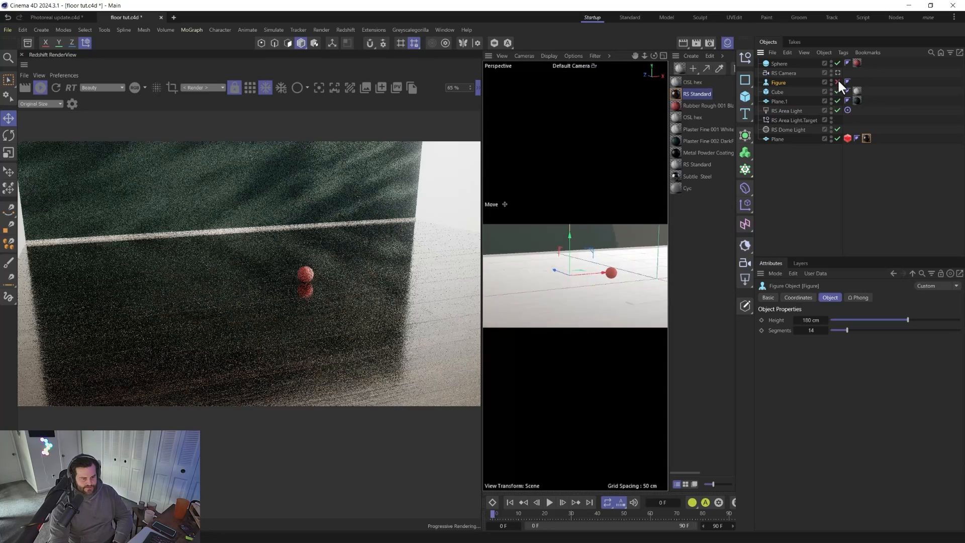
{"action": "left_click", "coordinate": [837, 82]}
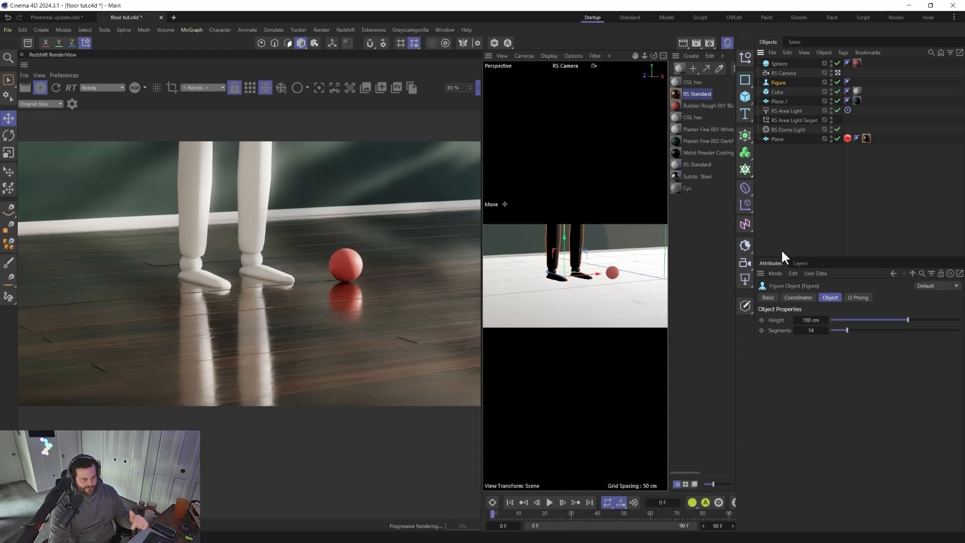
{"action": "left_click", "coordinate": [837, 82]}
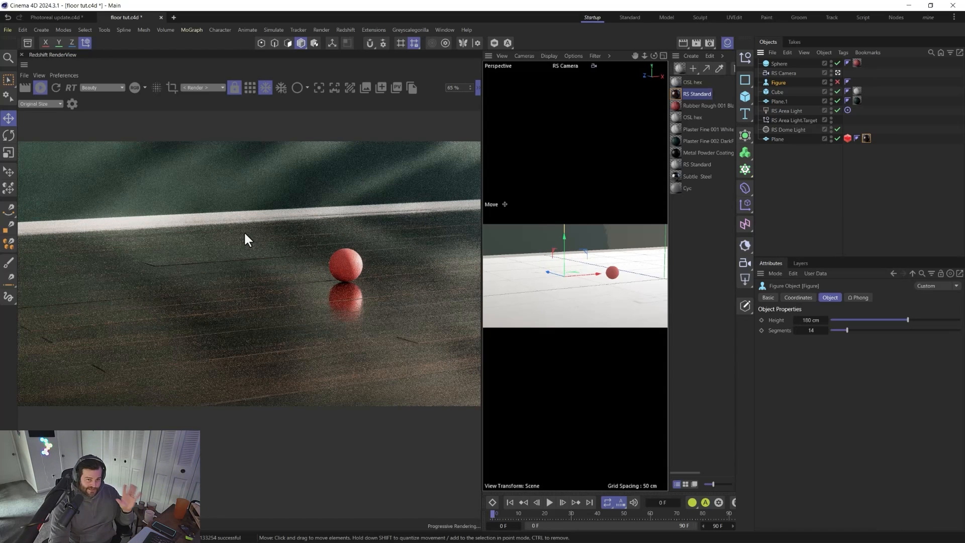